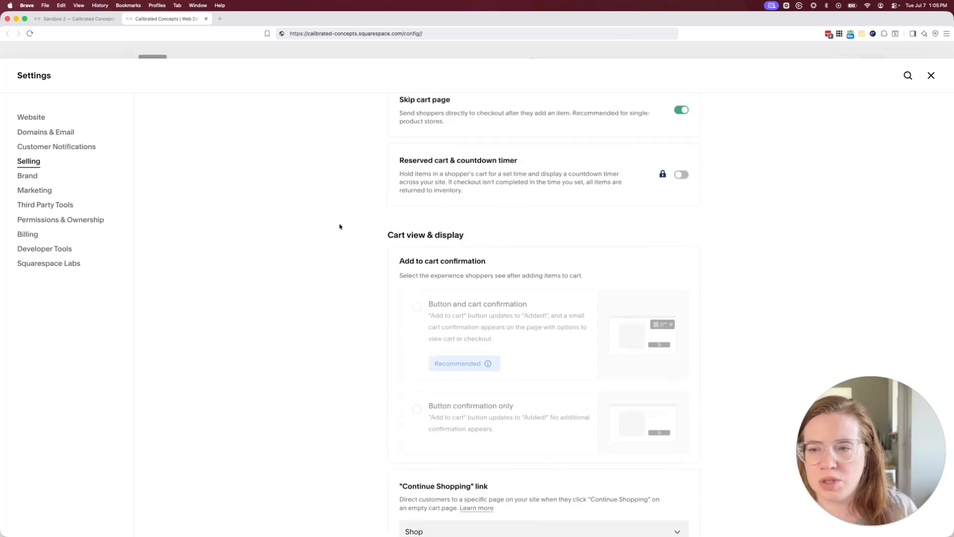
- Open the store's Cart settings under Selling and review the checkout flow, reserved cart timer and cart display options
{"action": "left_click", "coordinate": [27, 164]}
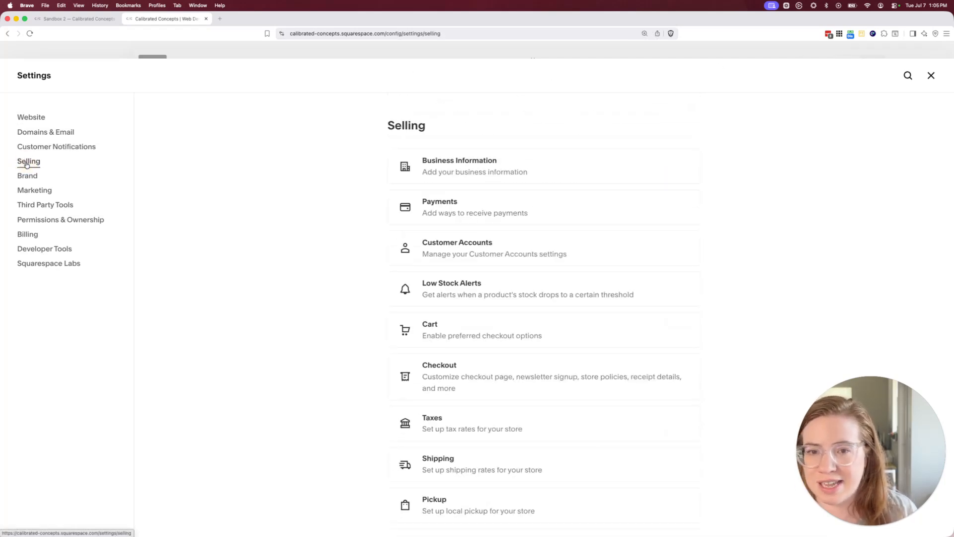
{"action": "left_click", "coordinate": [495, 330]}
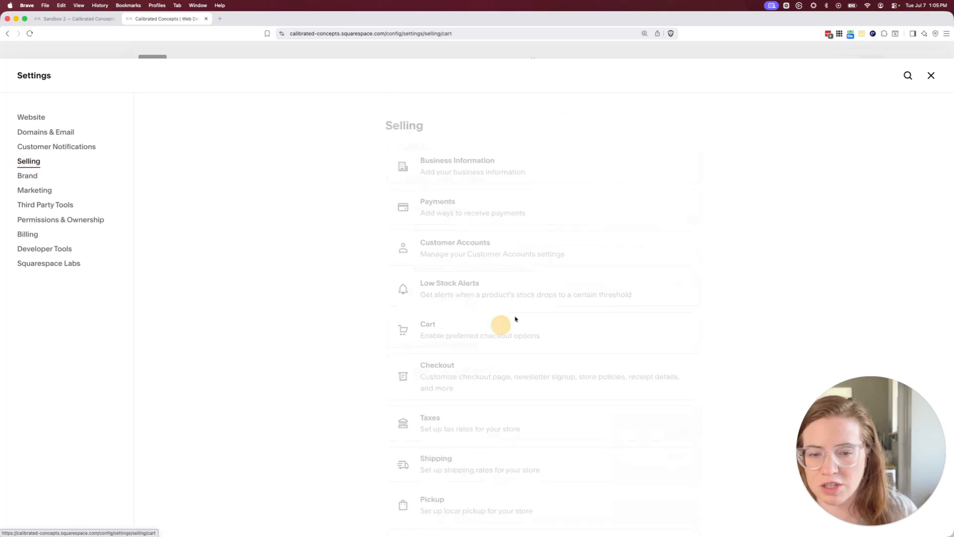
{"action": "scroll", "coordinate": [528, 260], "scroll_direction": "down", "scroll_amount": 5}
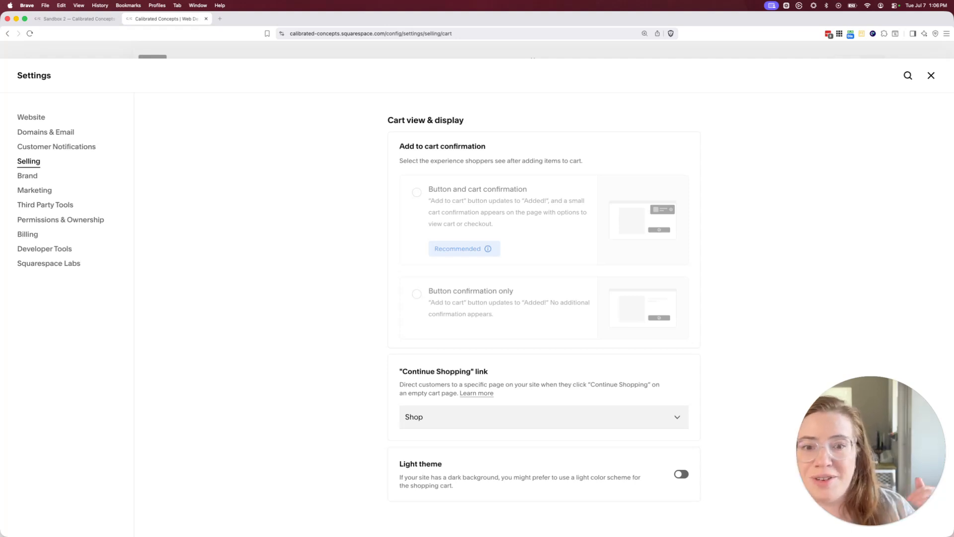
{"action": "scroll", "coordinate": [856, 254], "scroll_direction": "up", "scroll_amount": 5}
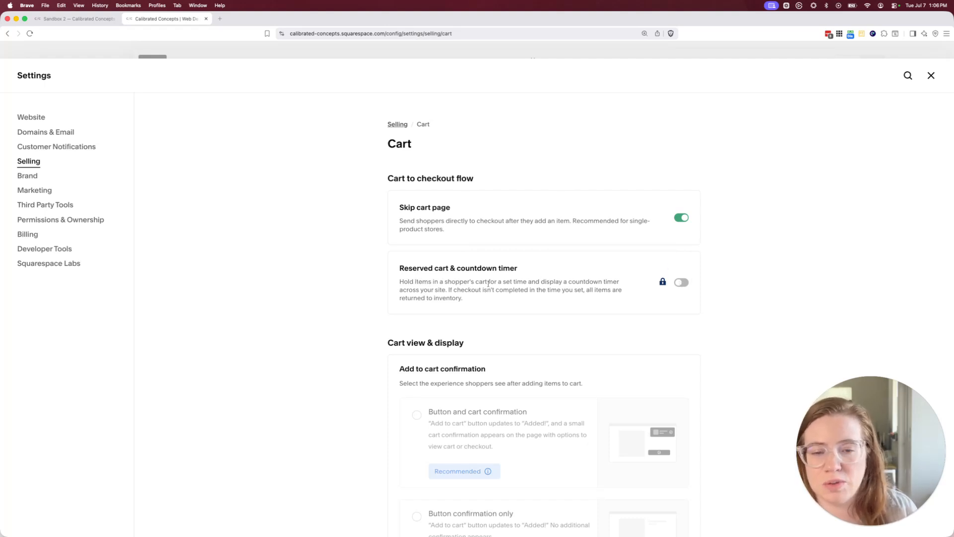
{"action": "left_click_drag", "start_coordinate": [464, 281], "coordinate": [558, 282]}
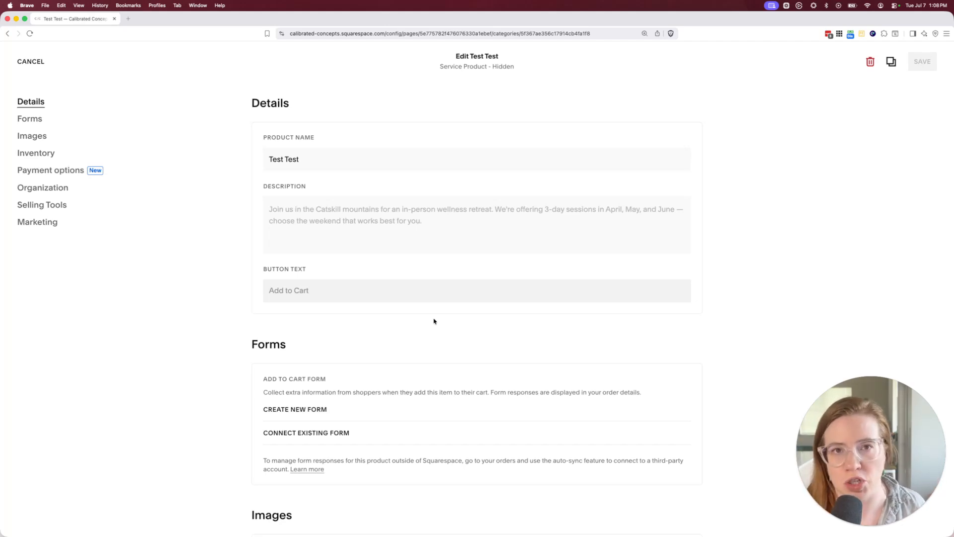
- Open the Organization settings of the Test Test service product and review its categories, tags and tax code options
{"action": "scroll", "coordinate": [409, 286], "scroll_direction": "down", "scroll_amount": 3}
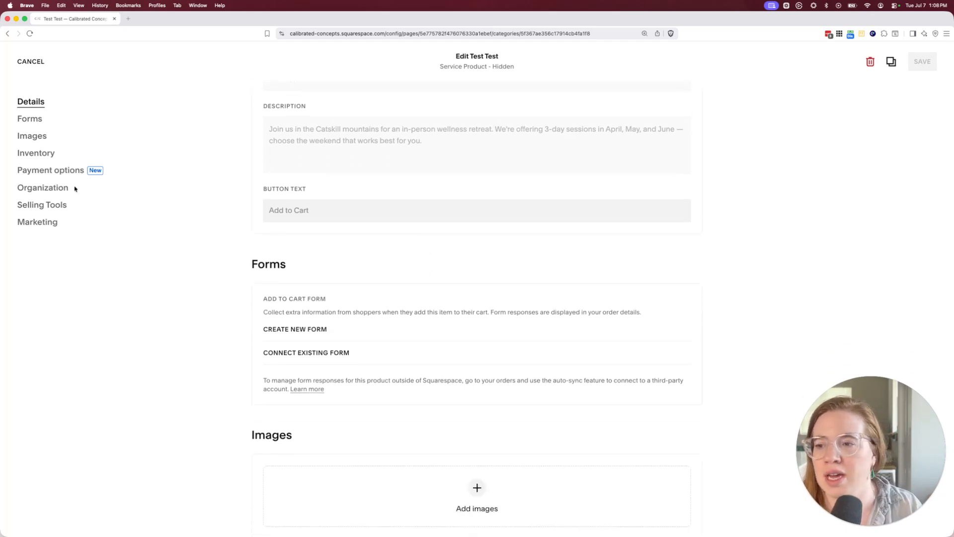
{"action": "left_click", "coordinate": [53, 192]}
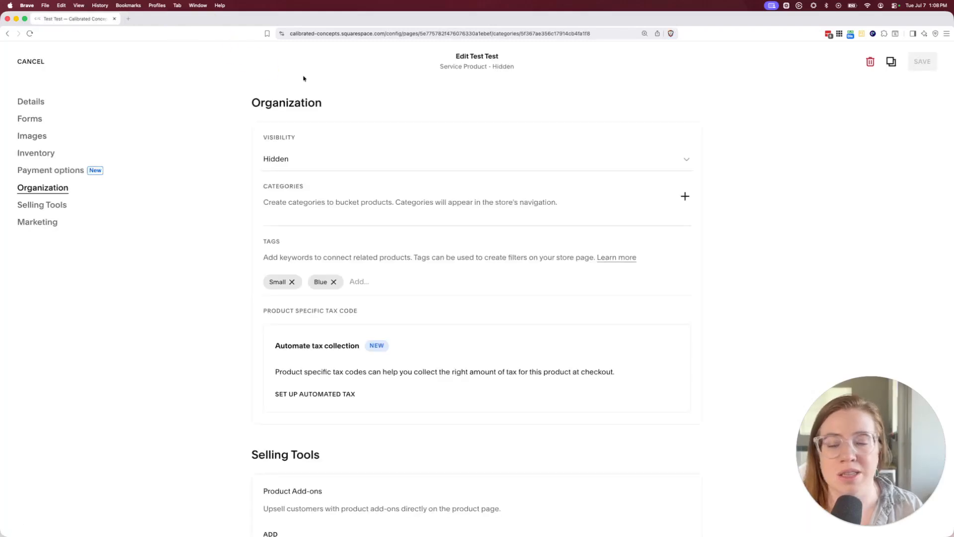
{"action": "left_click", "coordinate": [630, 256]}
{"action": "scroll", "coordinate": [636, 296], "scroll_direction": "down", "scroll_amount": 3}
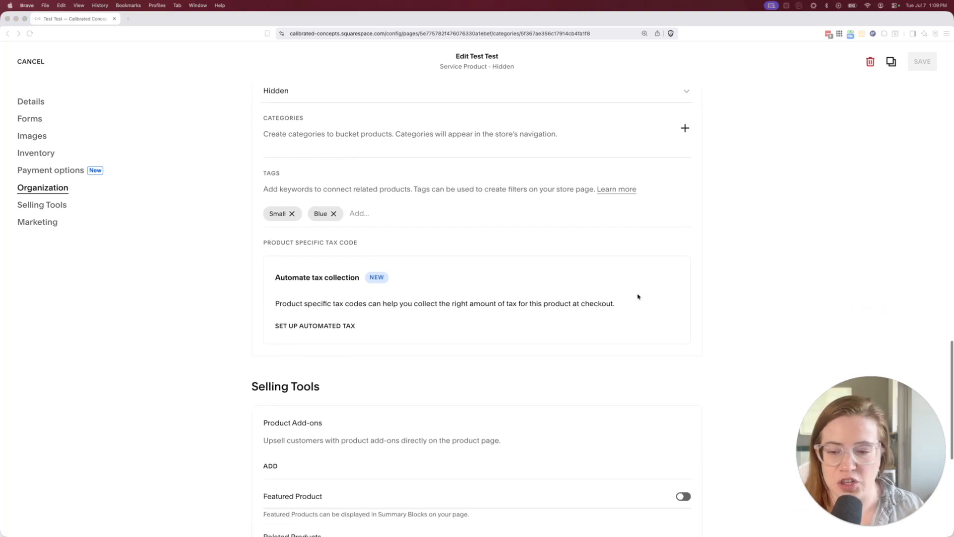
- Enable quantity limits in the Test Test product's inventory settings and set the maximum per purchase to 5
{"action": "left_click", "coordinate": [40, 154]}
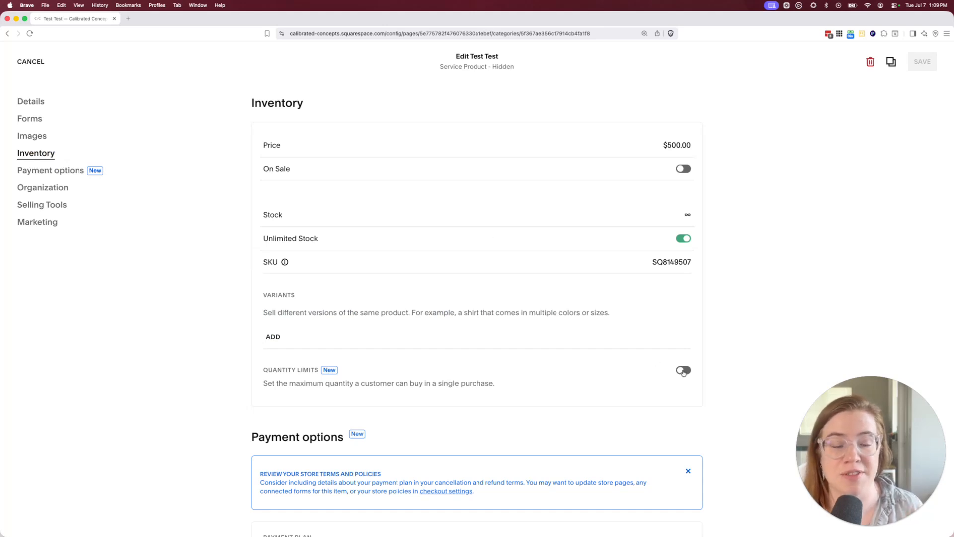
{"action": "left_click", "coordinate": [684, 370]}
{"action": "left_click", "coordinate": [320, 405]}
{"action": "key", "text": "BackSpace"}
{"action": "type", "text": "5"}
{"action": "left_click", "coordinate": [526, 393]}
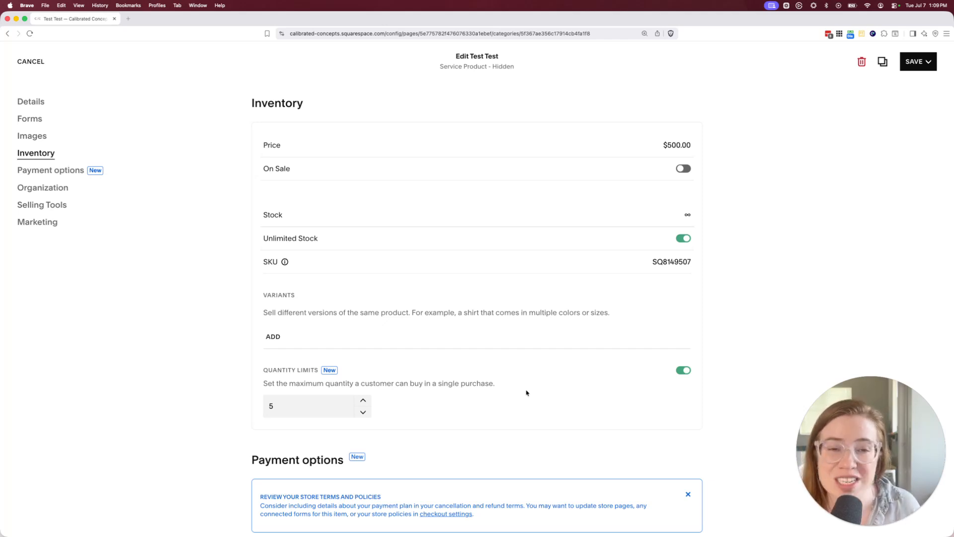
{"action": "left_click", "coordinate": [296, 400]}
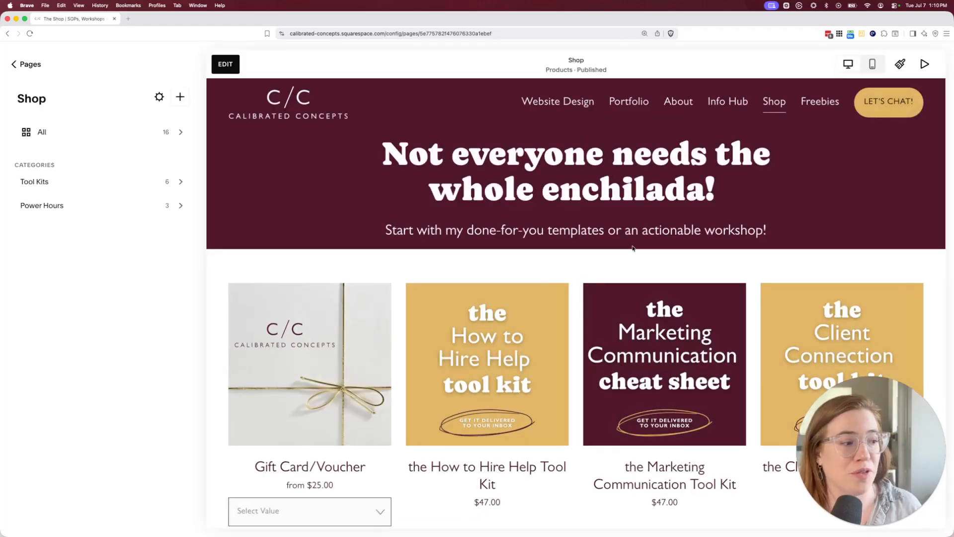
- Look over the Shop page's product grid and open its product section for editing
{"action": "scroll", "coordinate": [631, 238], "scroll_direction": "down", "scroll_amount": 12}
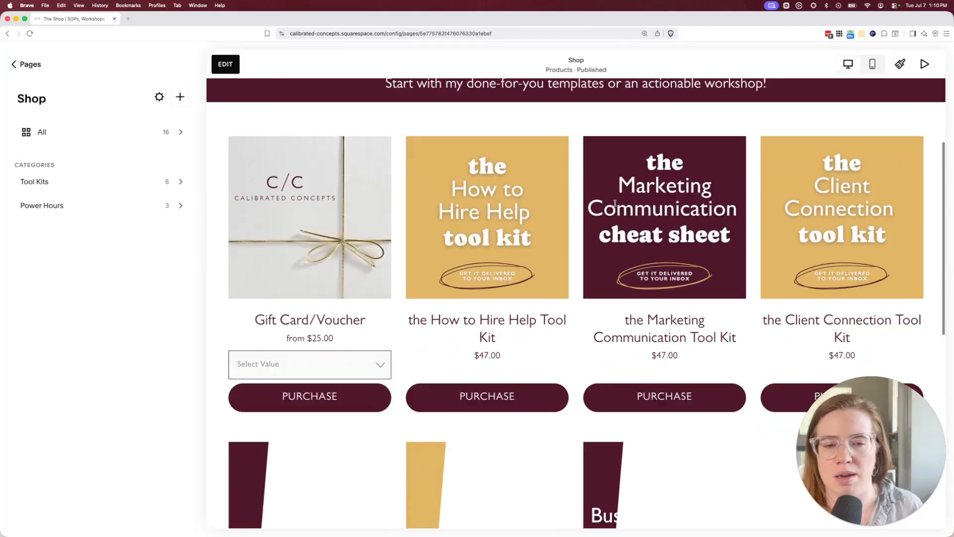
{"action": "scroll", "coordinate": [627, 229], "scroll_direction": "up", "scroll_amount": 8}
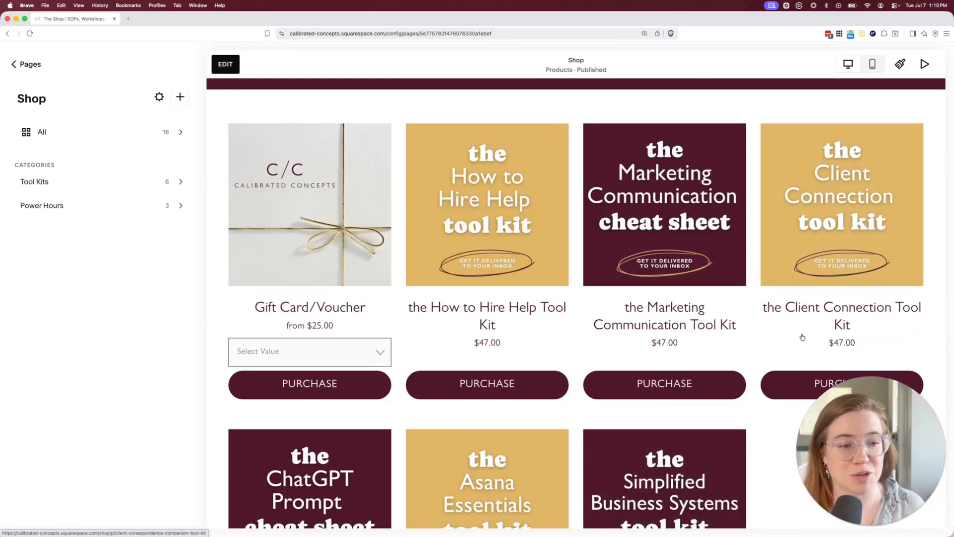
{"action": "left_click", "coordinate": [225, 64]}
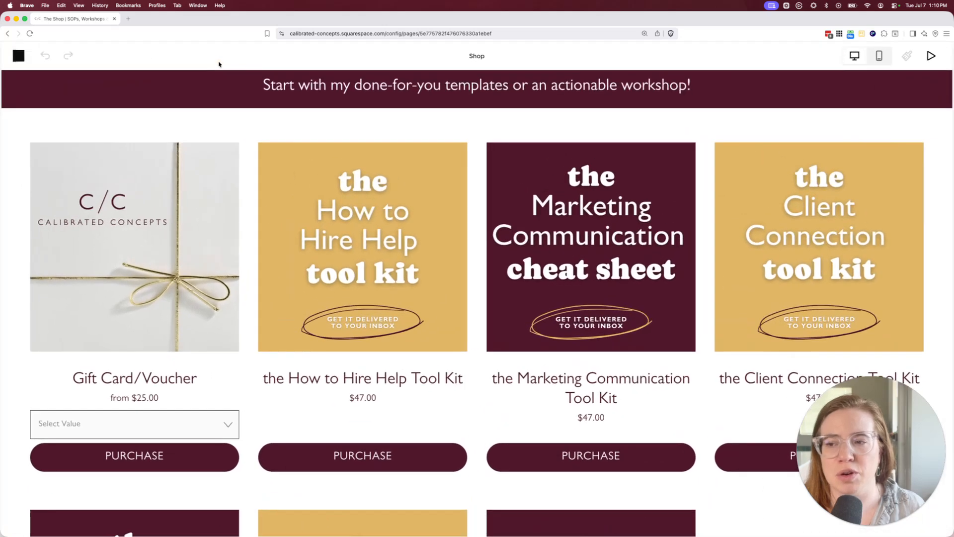
{"action": "mouse_move", "coordinate": [911, 185]}
{"action": "left_click", "coordinate": [905, 165]}
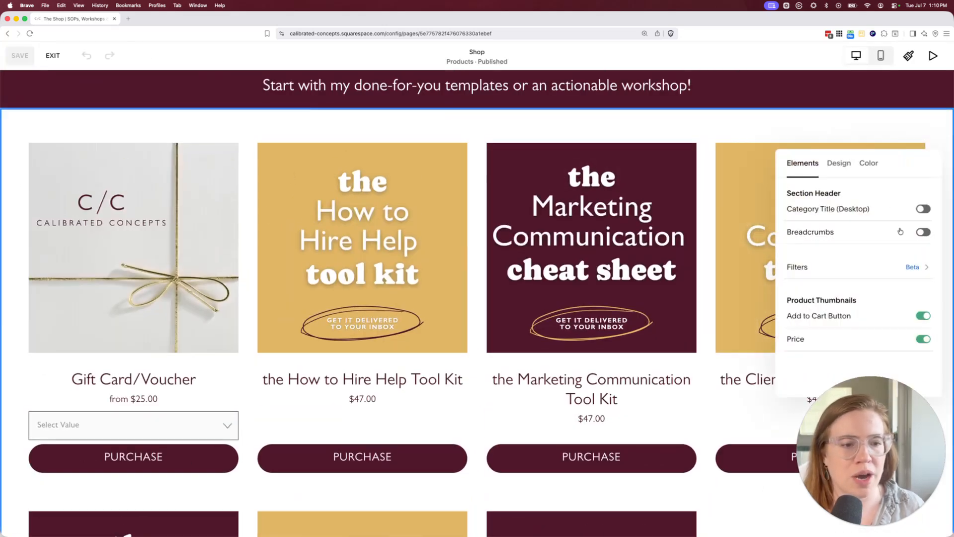
- Try fewer desktop columns in the product section's design settings, and set the column count back to 4
{"action": "left_click", "coordinate": [839, 163]}
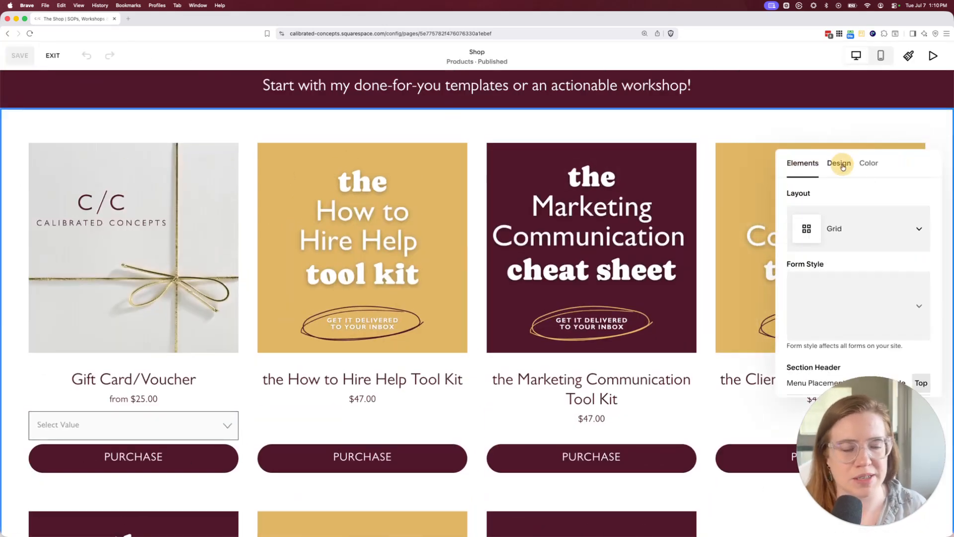
{"action": "scroll", "coordinate": [922, 285], "scroll_direction": "down", "scroll_amount": 3}
{"action": "scroll", "coordinate": [922, 285], "scroll_direction": "down", "scroll_amount": 1}
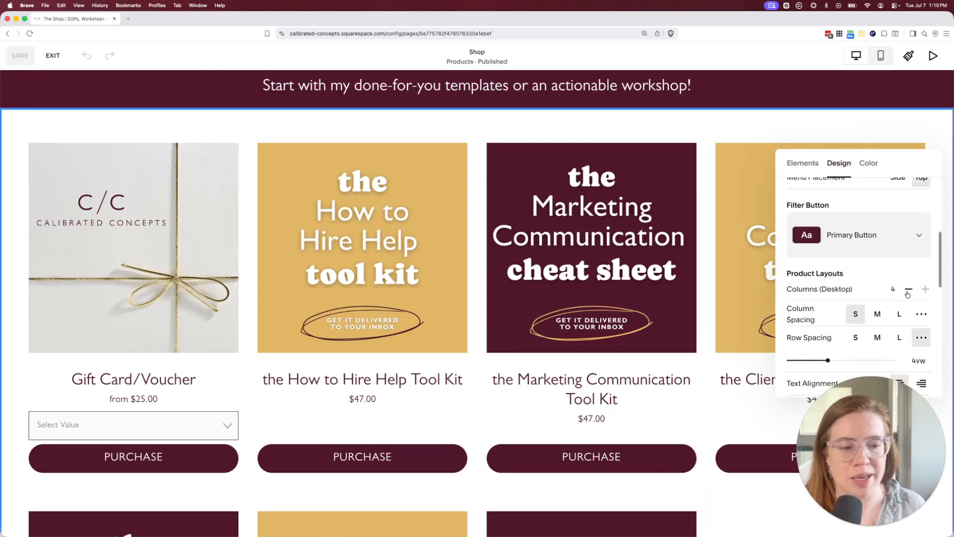
{"action": "left_click", "coordinate": [908, 291]}
{"action": "left_click", "coordinate": [925, 289]}
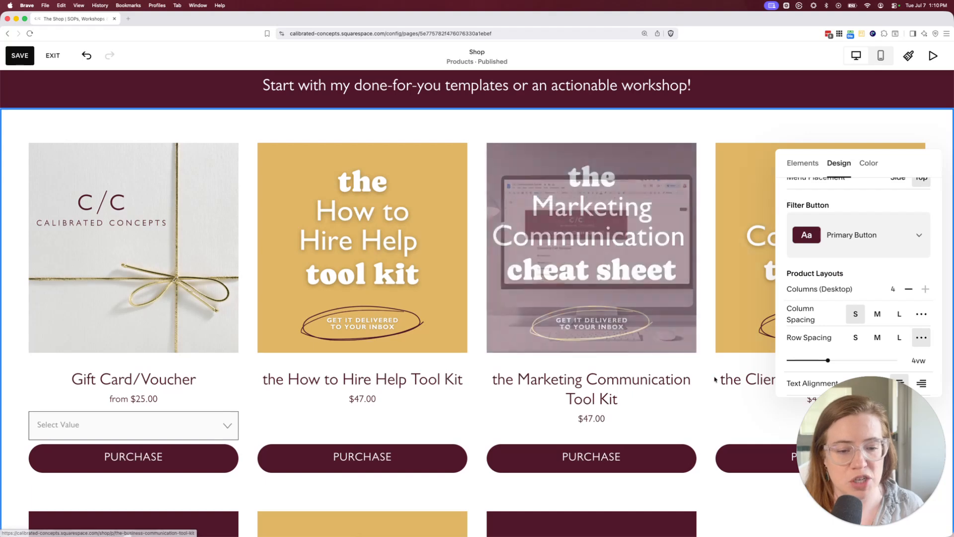
- Try the Full section width for the product section and switch it back to Inset
{"action": "scroll", "coordinate": [599, 295], "scroll_direction": "down", "scroll_amount": 4}
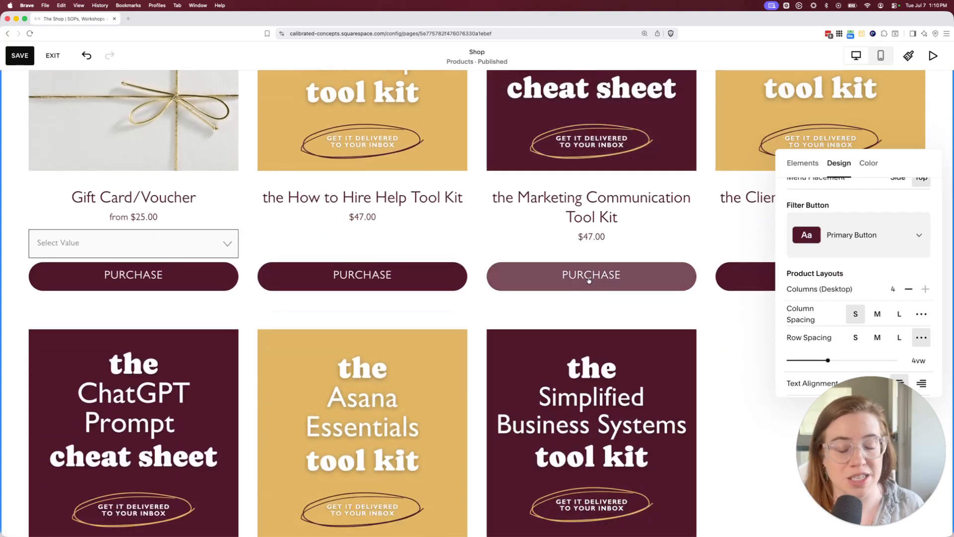
{"action": "scroll", "coordinate": [884, 301], "scroll_direction": "down", "scroll_amount": 1}
{"action": "scroll", "coordinate": [884, 301], "scroll_direction": "down", "scroll_amount": 10}
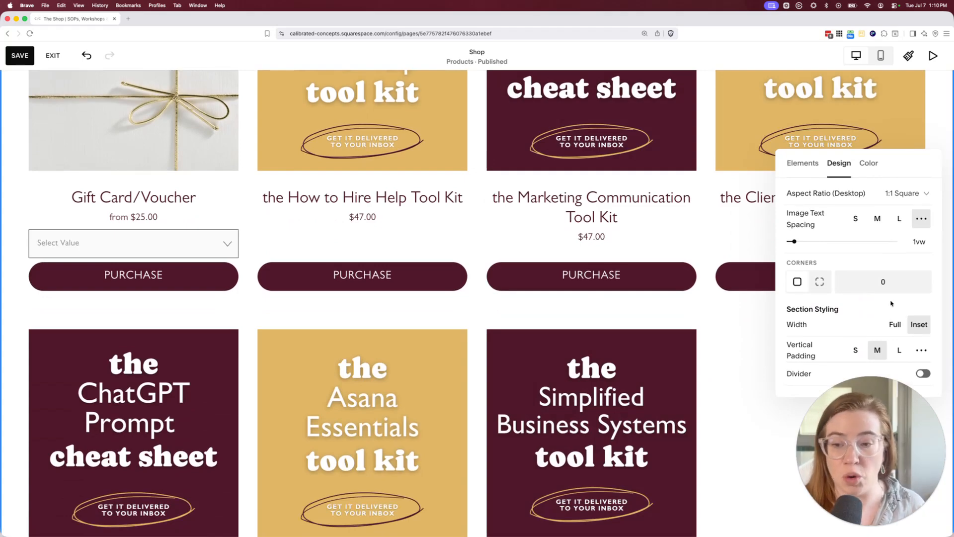
{"action": "left_click", "coordinate": [895, 324]}
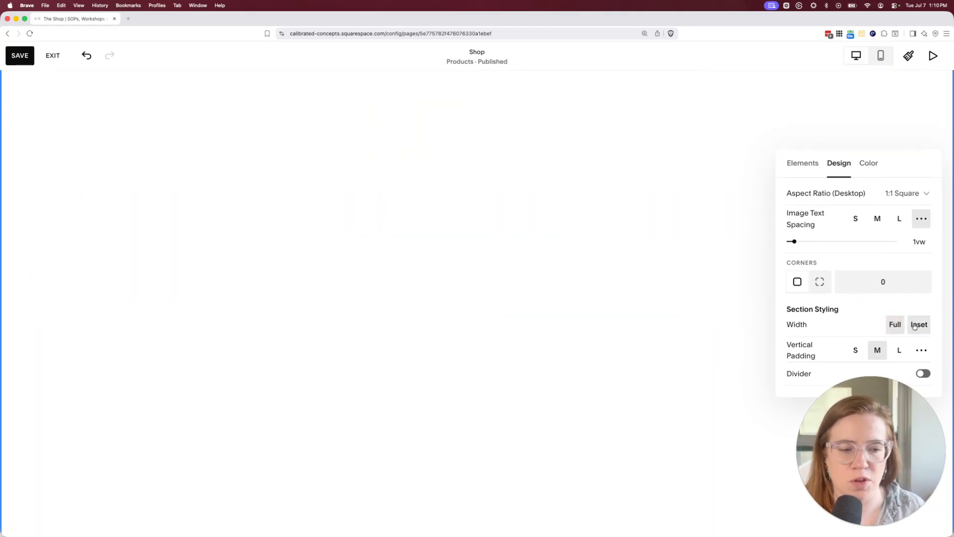
{"action": "left_click", "coordinate": [919, 324]}
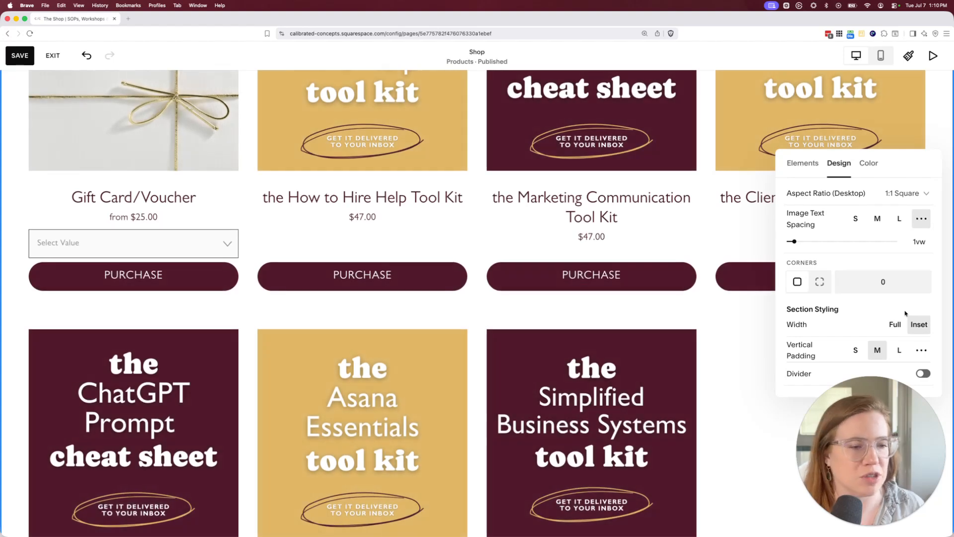
- Switch the Shop product section's layout to List
{"action": "scroll", "coordinate": [906, 313], "scroll_direction": "up", "scroll_amount": 3}
{"action": "scroll", "coordinate": [903, 315], "scroll_direction": "up", "scroll_amount": 8}
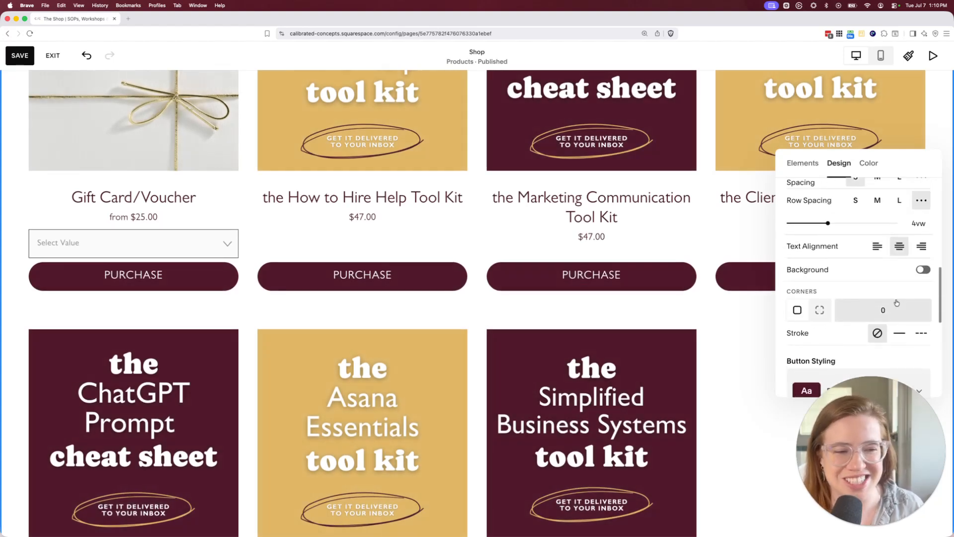
{"action": "scroll", "coordinate": [899, 310], "scroll_direction": "up", "scroll_amount": 10}
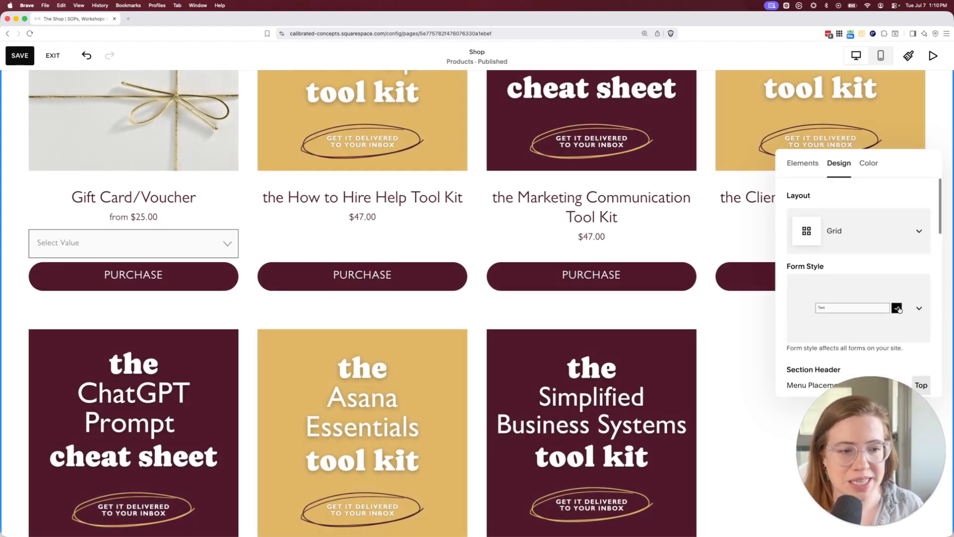
{"action": "left_click", "coordinate": [821, 226]}
{"action": "left_click", "coordinate": [827, 274]}
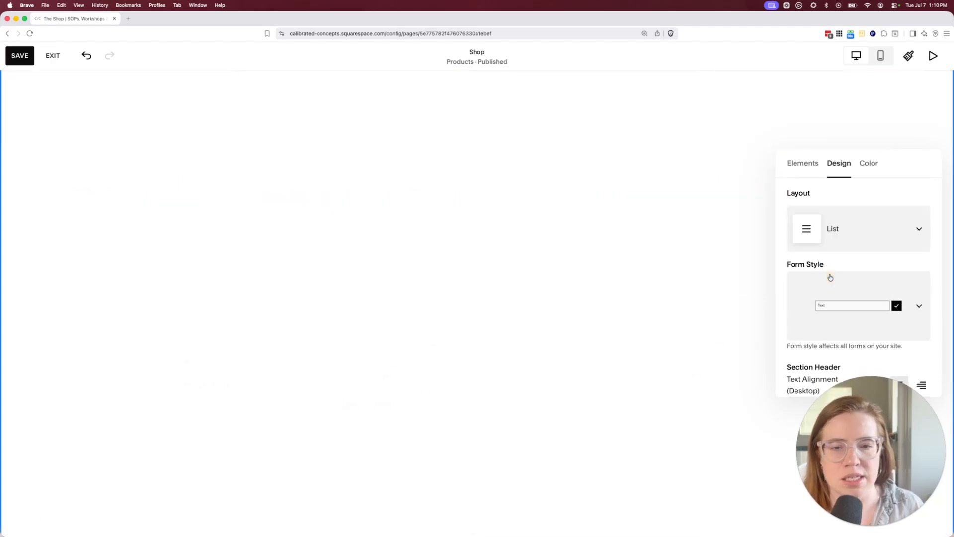
{"action": "scroll", "coordinate": [313, 230], "scroll_direction": "up", "scroll_amount": 8}
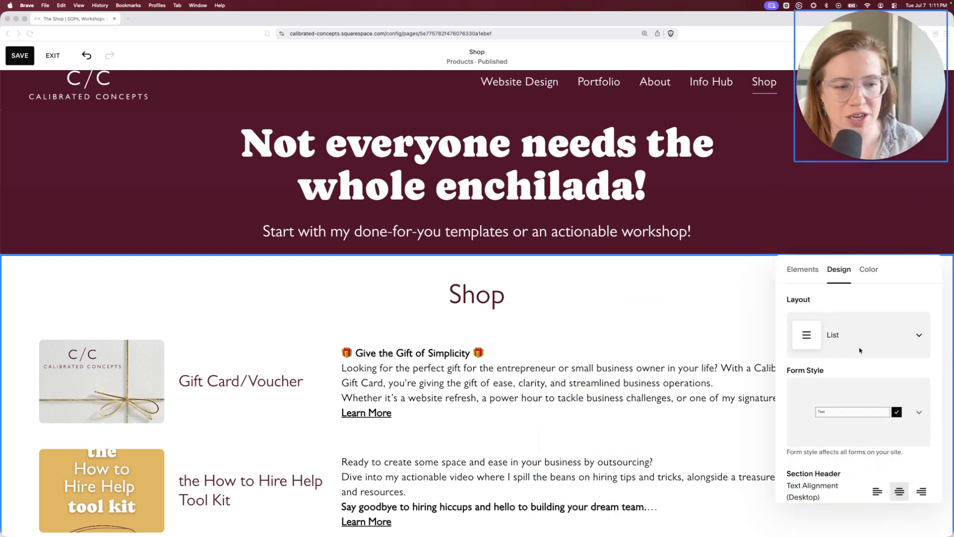
- Set the product image aspect ratio on desktop to 1:1 Square in the list layout and review the remaining design options
{"action": "scroll", "coordinate": [860, 350], "scroll_direction": "down", "scroll_amount": 3}
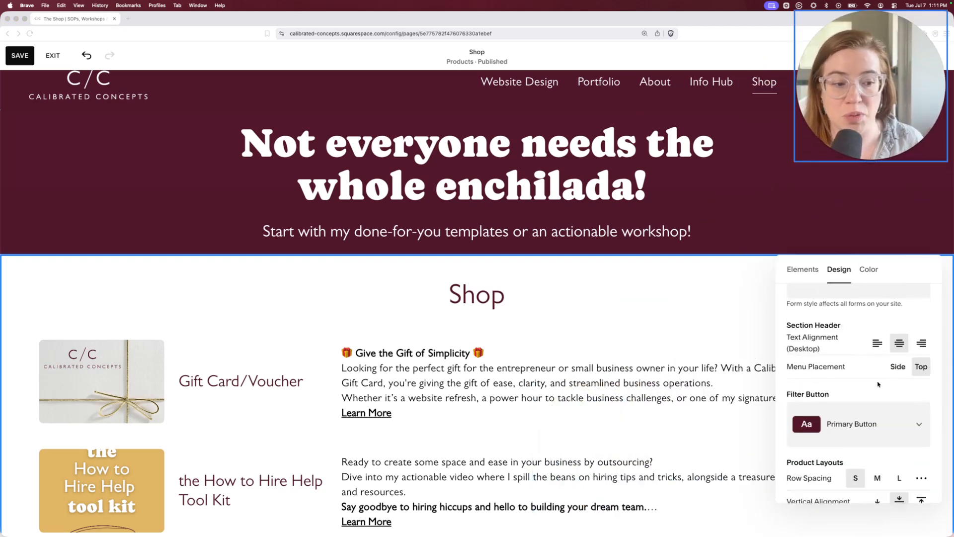
{"action": "scroll", "coordinate": [878, 384], "scroll_direction": "down", "scroll_amount": 3}
{"action": "scroll", "coordinate": [512, 370], "scroll_direction": "down", "scroll_amount": 2}
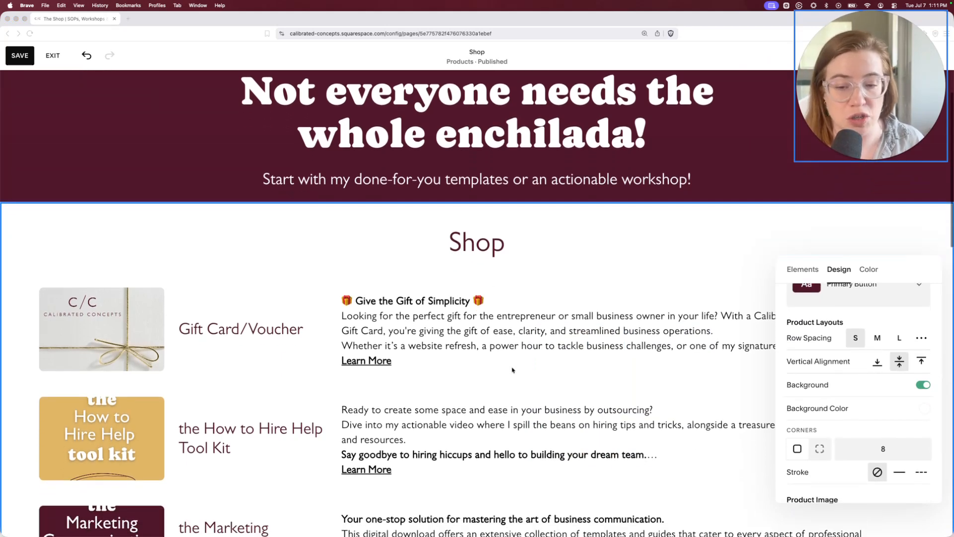
{"action": "scroll", "coordinate": [898, 370], "scroll_direction": "down", "scroll_amount": 3}
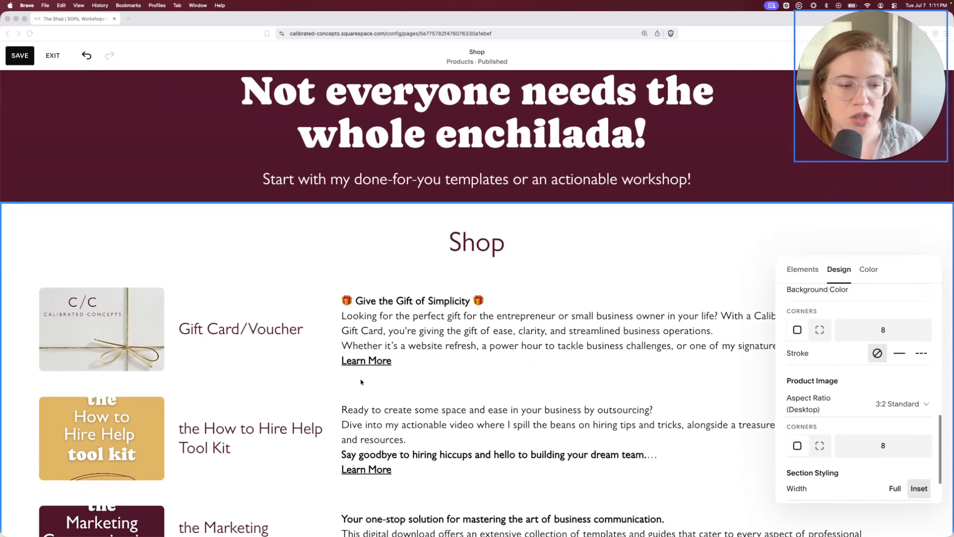
{"action": "left_click", "coordinate": [894, 393]}
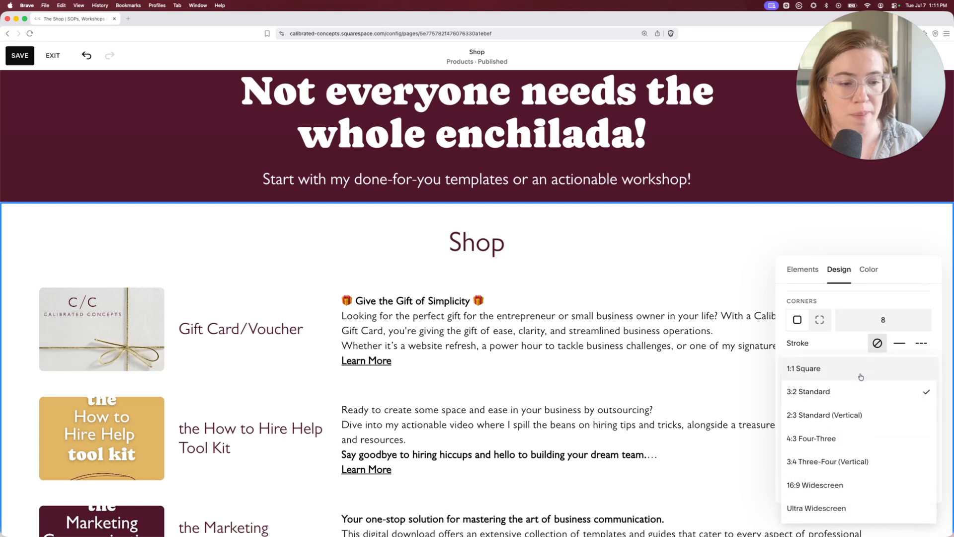
{"action": "left_click", "coordinate": [839, 368]}
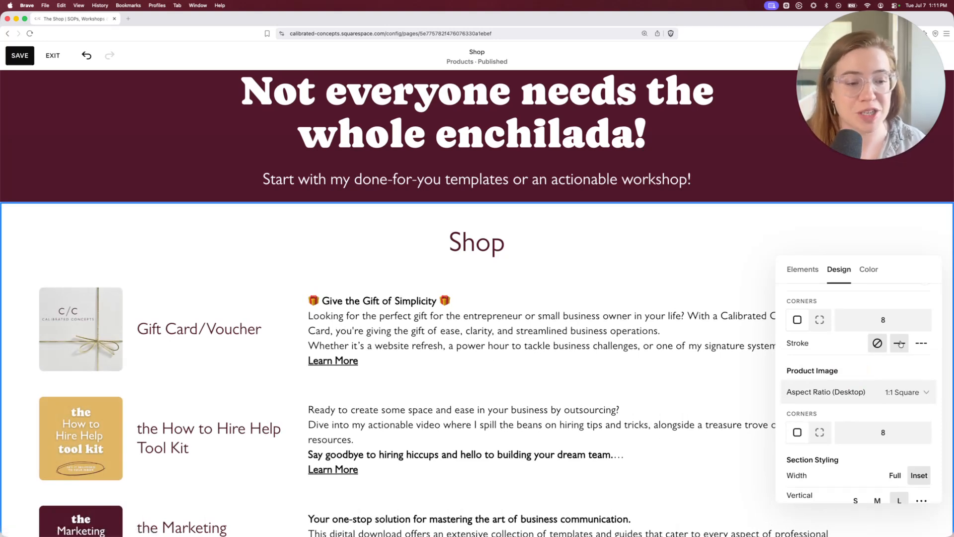
{"action": "scroll", "coordinate": [900, 343], "scroll_direction": "down", "scroll_amount": 2}
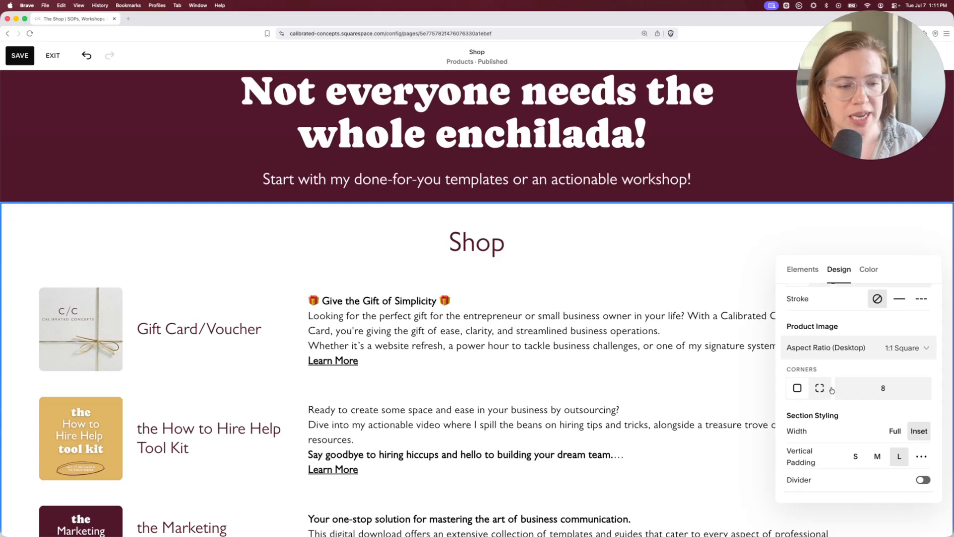
{"action": "scroll", "coordinate": [824, 389], "scroll_direction": "up", "scroll_amount": 5}
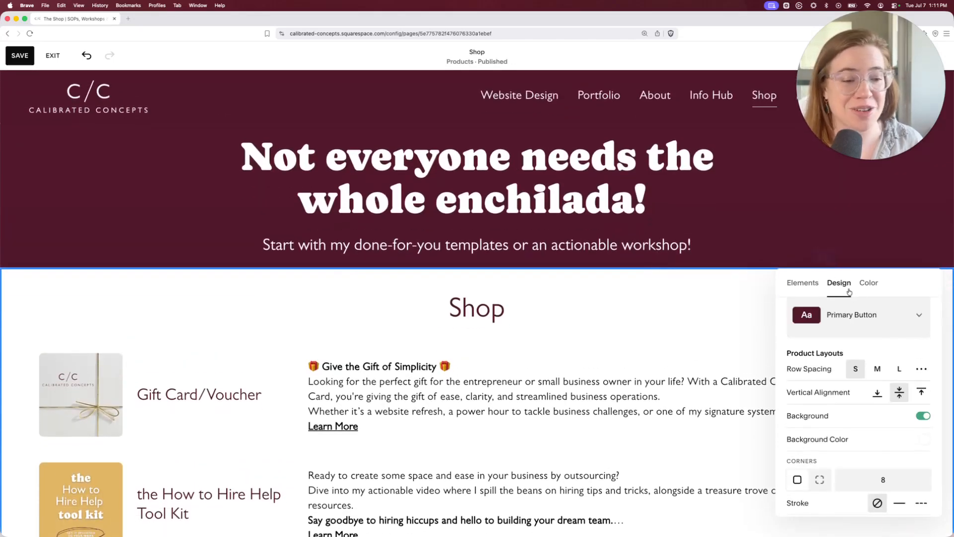
- Leave the Shop page editor without saving and open the How to Hire Help Tool Kit product page for editing
{"action": "left_click", "coordinate": [52, 55]}
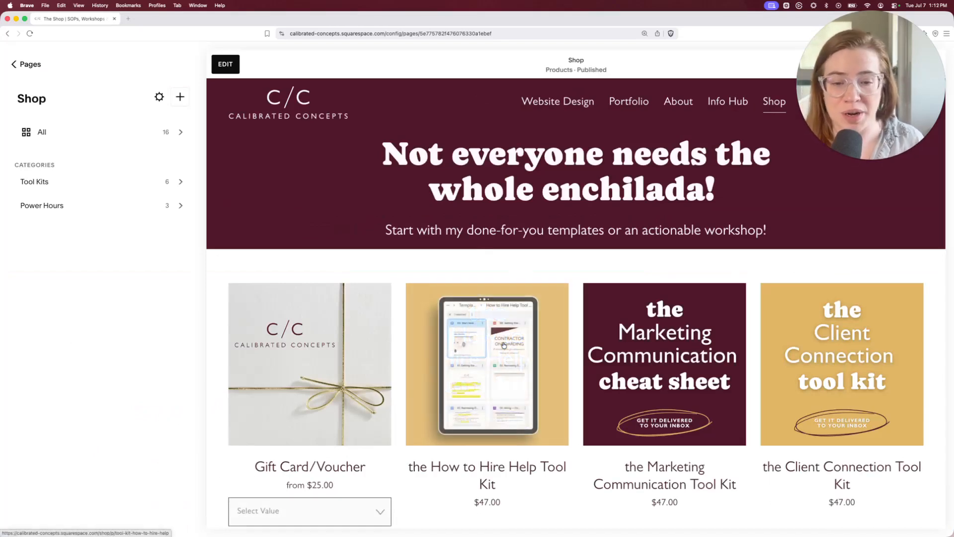
{"action": "left_click", "coordinate": [516, 340]}
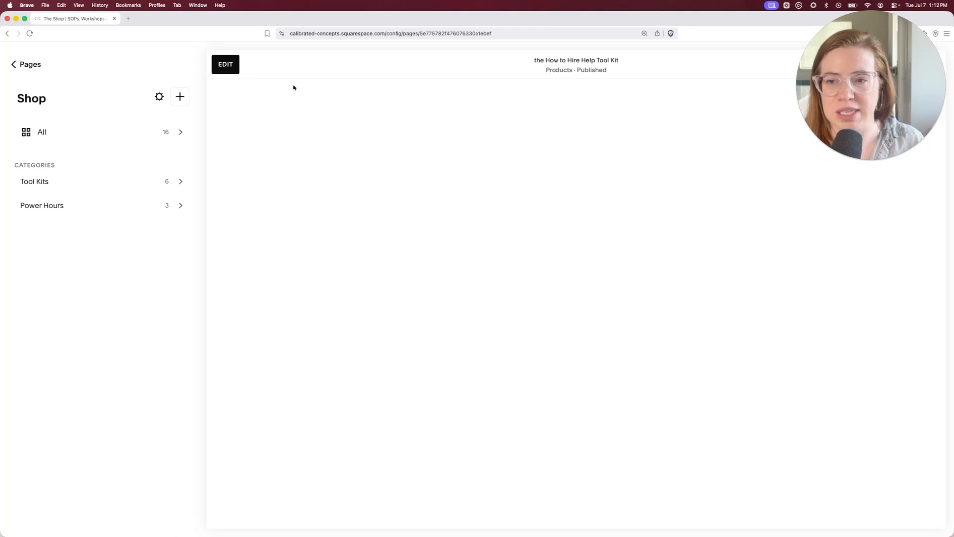
{"action": "left_click", "coordinate": [224, 64]}
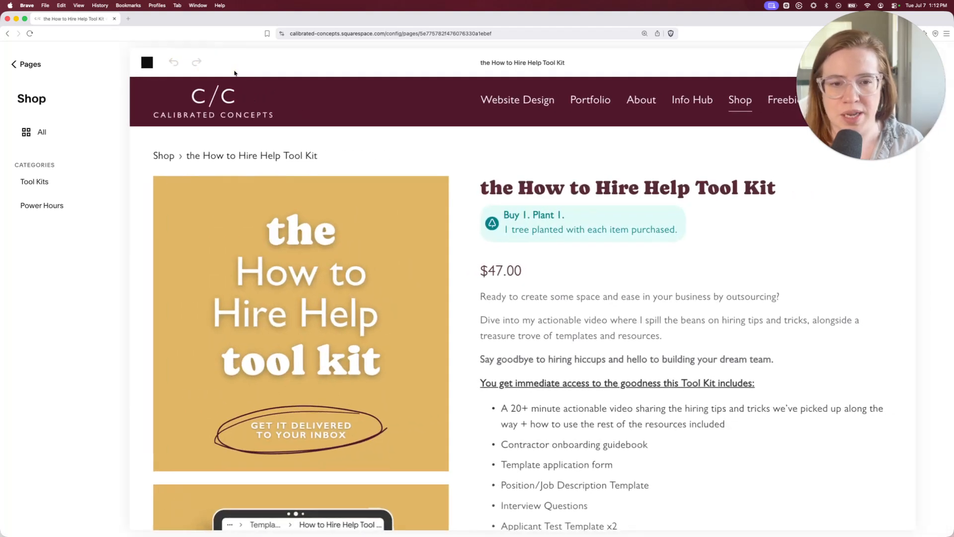
- Add this site's saved section headed "The simple system I've used to build 100+ websites:" below the product details
{"action": "scroll", "coordinate": [621, 239], "scroll_direction": "down", "scroll_amount": 2}
{"action": "scroll", "coordinate": [619, 243], "scroll_direction": "down", "scroll_amount": 10}
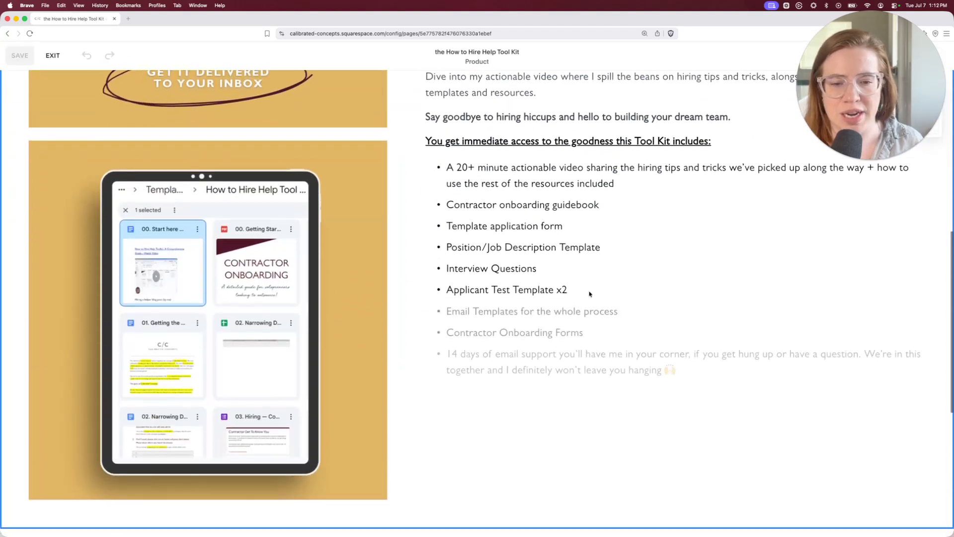
{"action": "left_click", "coordinate": [475, 264]}
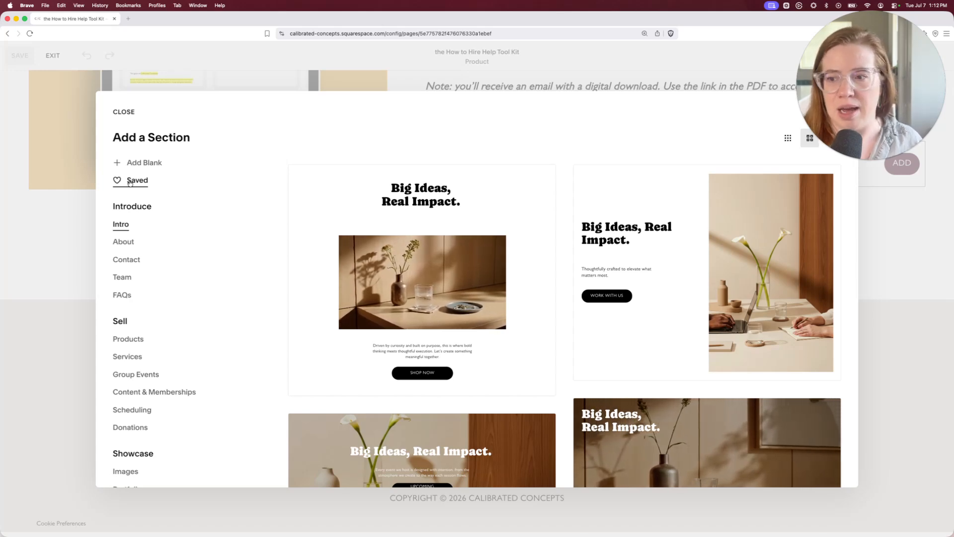
{"action": "left_click", "coordinate": [130, 182]}
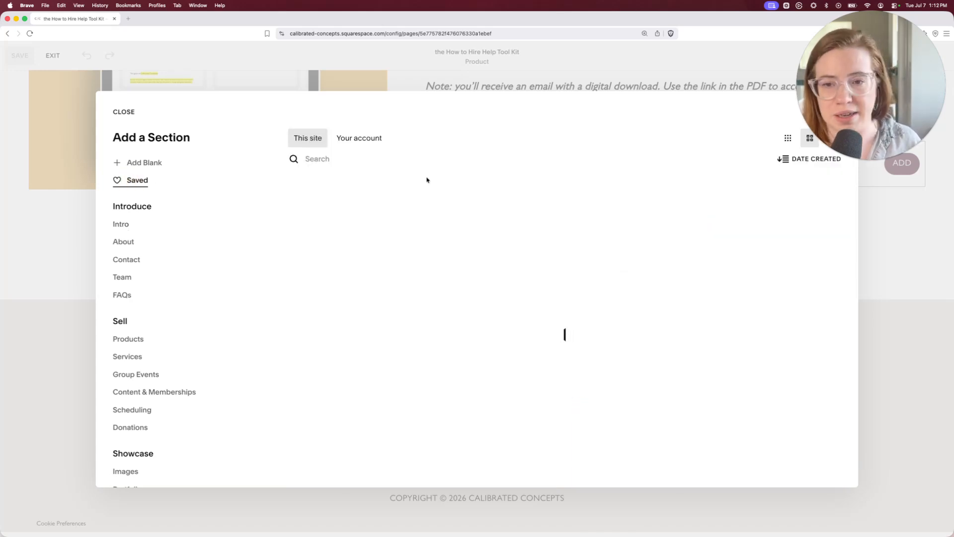
{"action": "left_click", "coordinate": [341, 132]}
{"action": "scroll", "coordinate": [627, 283], "scroll_direction": "down", "scroll_amount": 5}
{"action": "scroll", "coordinate": [627, 283], "scroll_direction": "down", "scroll_amount": 5}
{"action": "scroll", "coordinate": [627, 283], "scroll_direction": "up", "scroll_amount": 10}
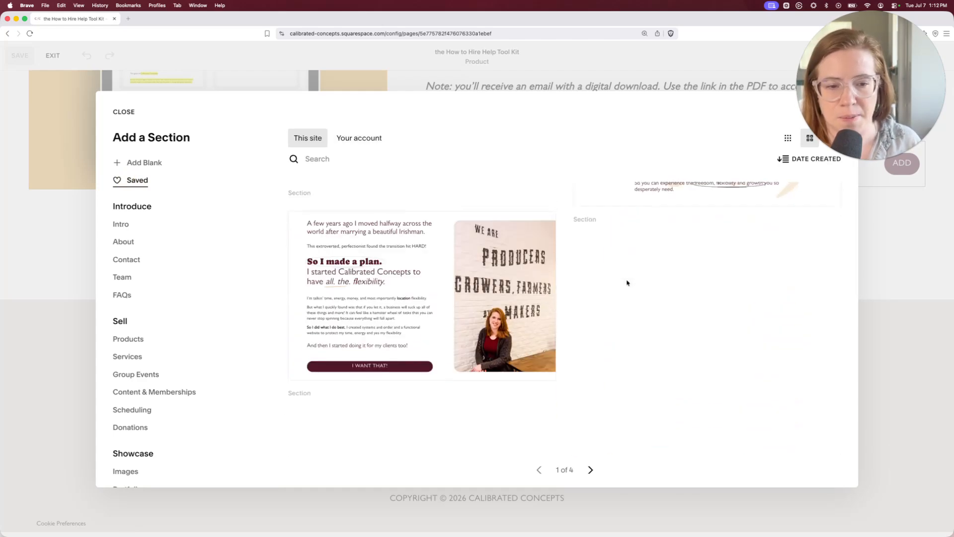
{"action": "left_click", "coordinate": [433, 268]}
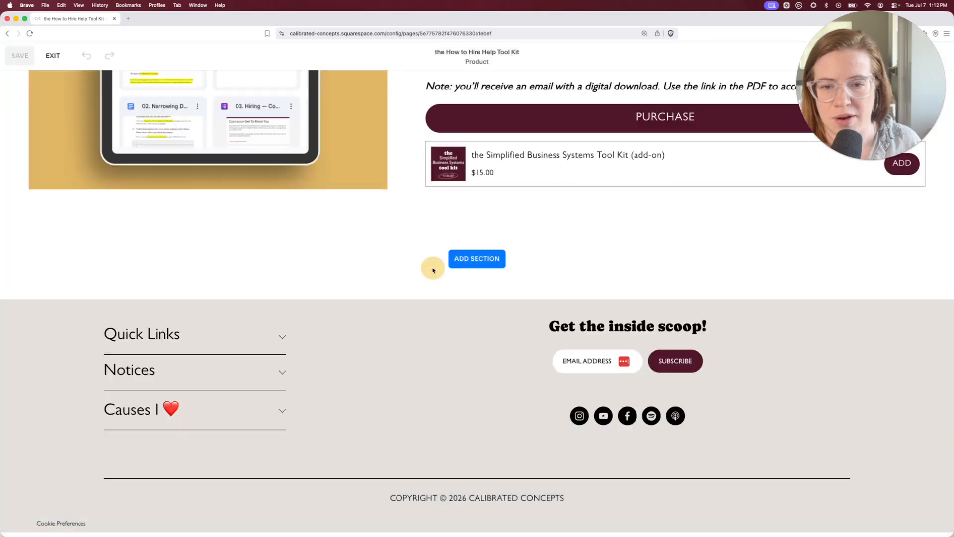
- Review the added section, then save the product page and exit its editor
{"action": "scroll", "coordinate": [612, 291], "scroll_direction": "down", "scroll_amount": 7}
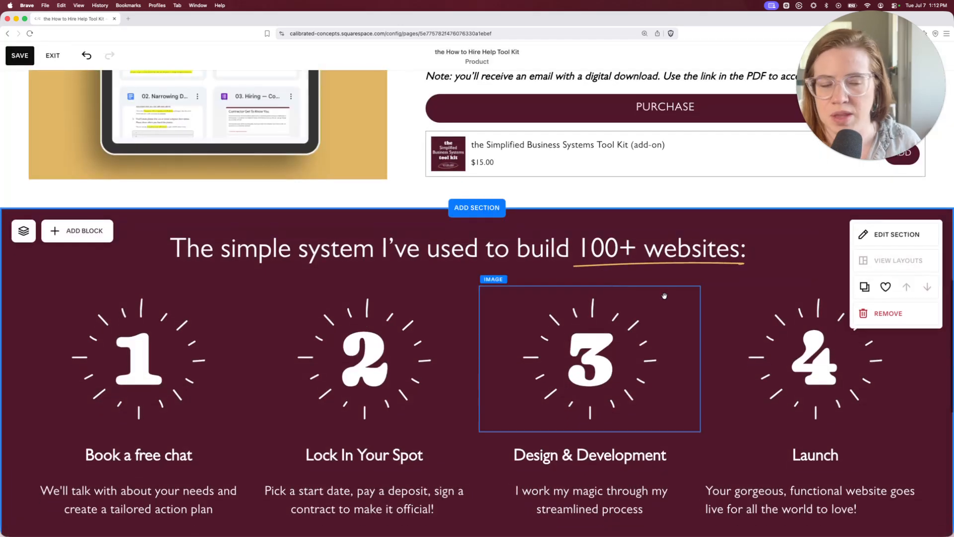
{"action": "scroll", "coordinate": [684, 270], "scroll_direction": "up", "scroll_amount": 5}
{"action": "left_click", "coordinate": [52, 55]}
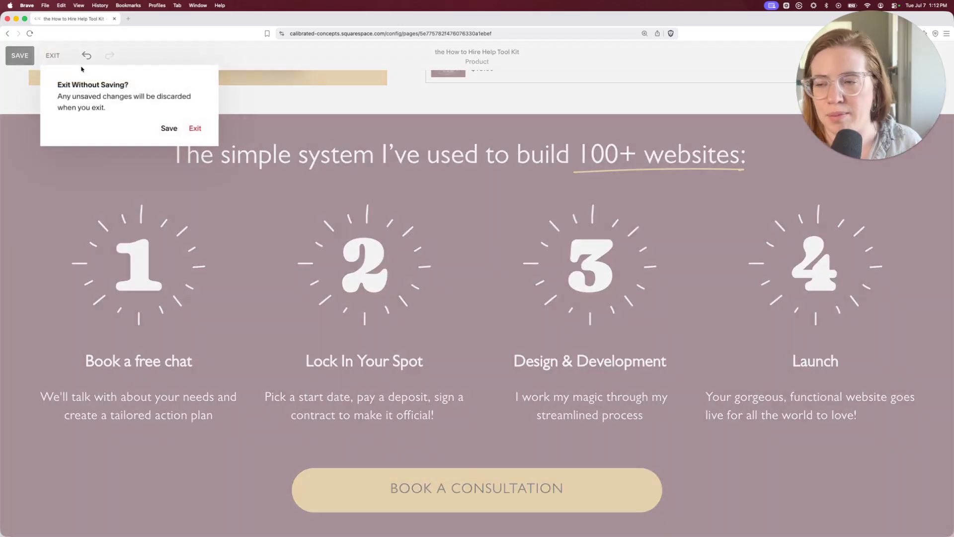
{"action": "left_click", "coordinate": [163, 129]}
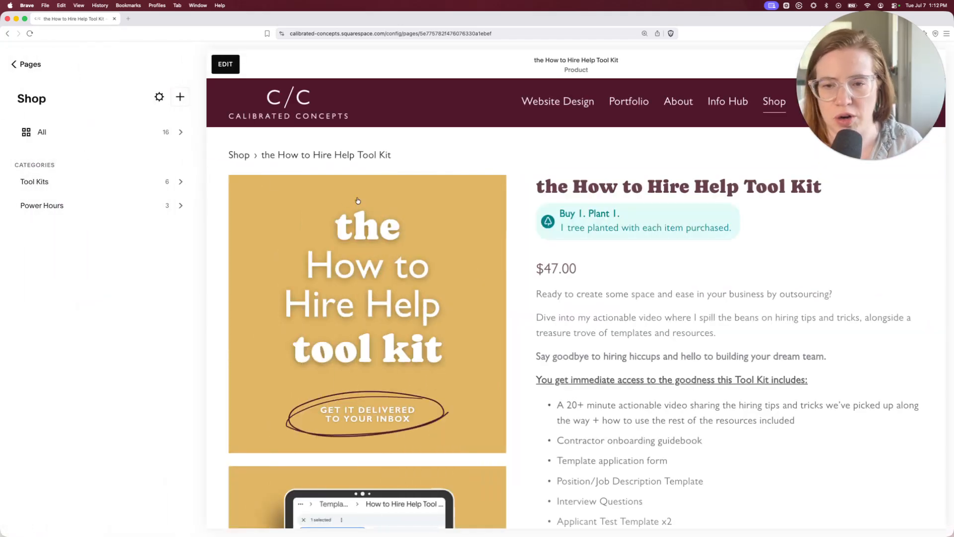
- Open the Marketing Communication Tool Kit from the Shop page and check whether the added section appears on its product page
{"action": "left_click", "coordinate": [253, 161]}
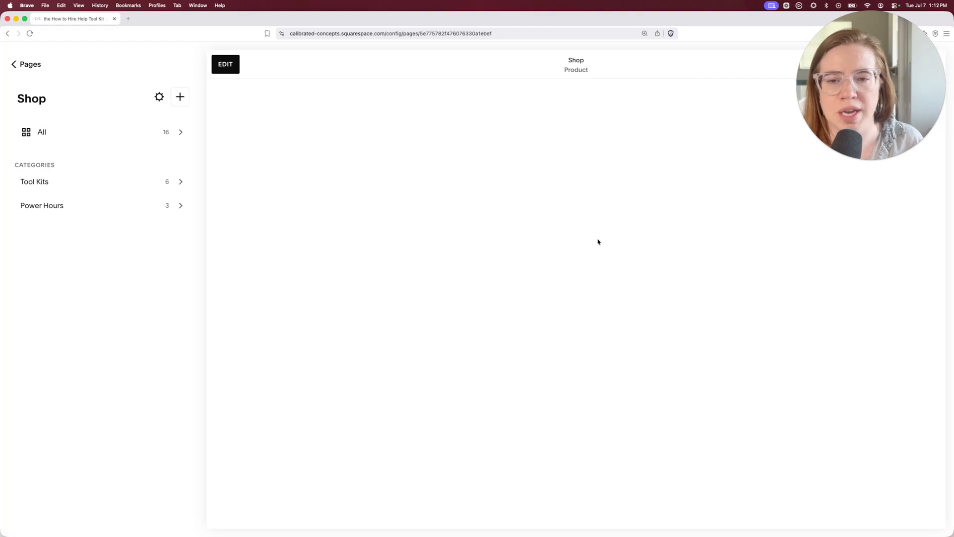
{"action": "scroll", "coordinate": [599, 273], "scroll_direction": "down", "scroll_amount": 2}
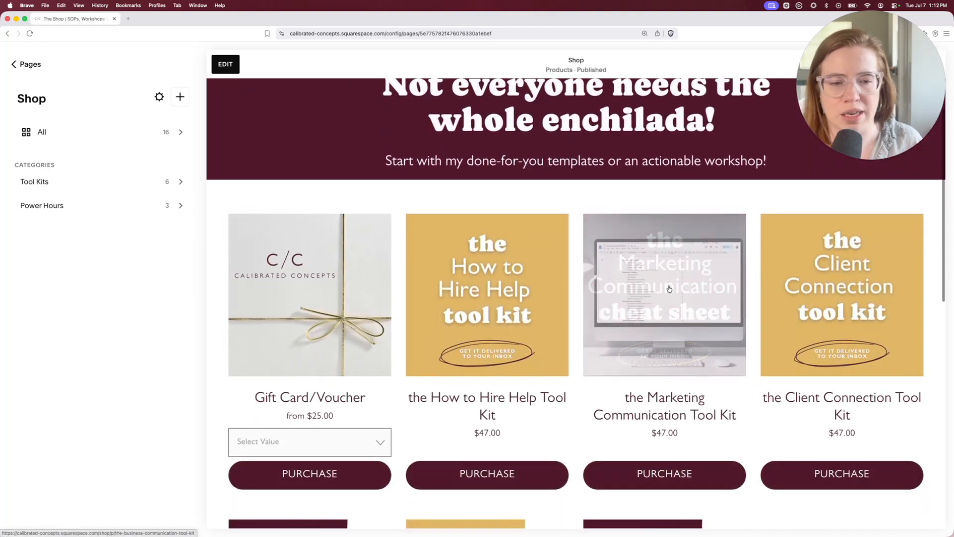
{"action": "left_click", "coordinate": [670, 290]}
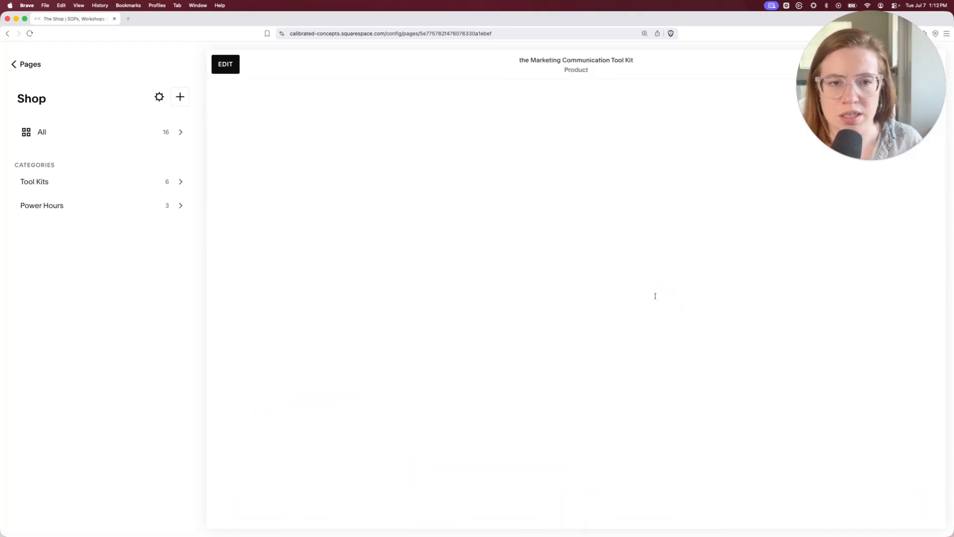
{"action": "scroll", "coordinate": [654, 297], "scroll_direction": "down", "scroll_amount": 10}
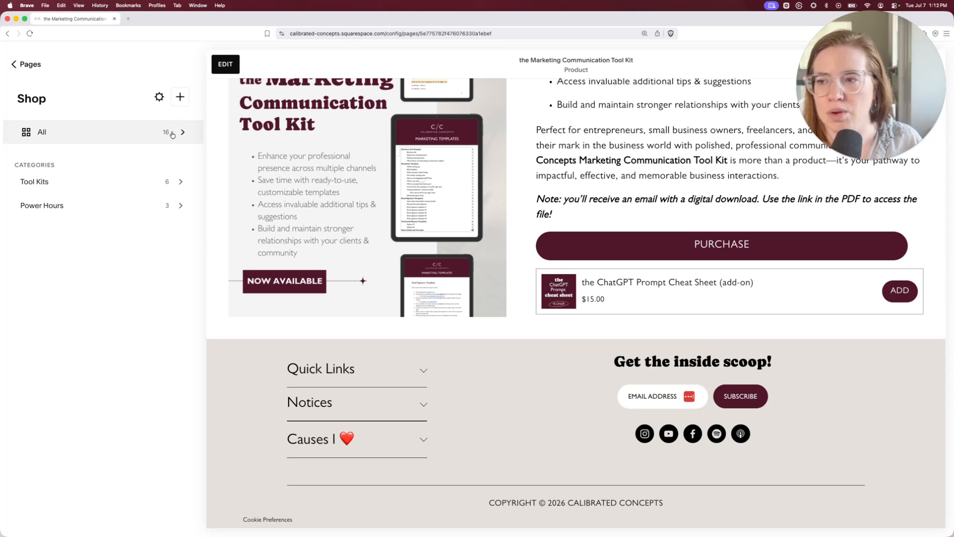
- Reopen the How to Hire Help Tool Kit page for editing, view the save destinations for its added section, and exit
{"action": "left_click", "coordinate": [7, 34]}
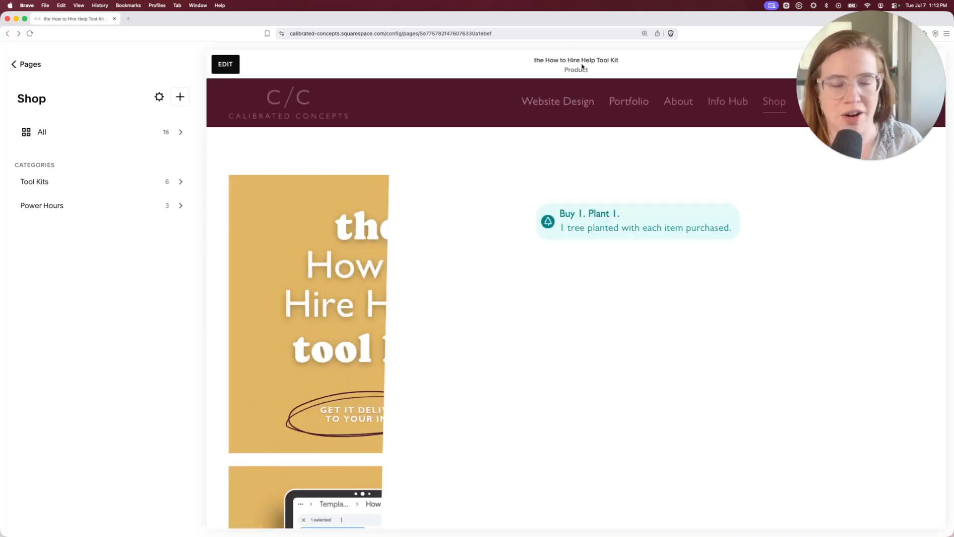
{"action": "left_click", "coordinate": [226, 64]}
{"action": "scroll", "coordinate": [564, 281], "scroll_direction": "down", "scroll_amount": 10}
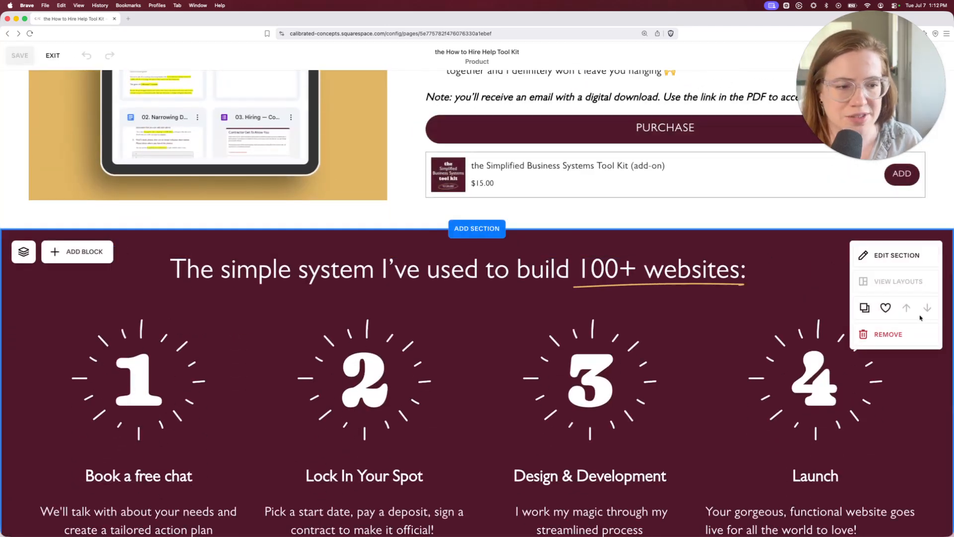
{"action": "left_click", "coordinate": [886, 308]}
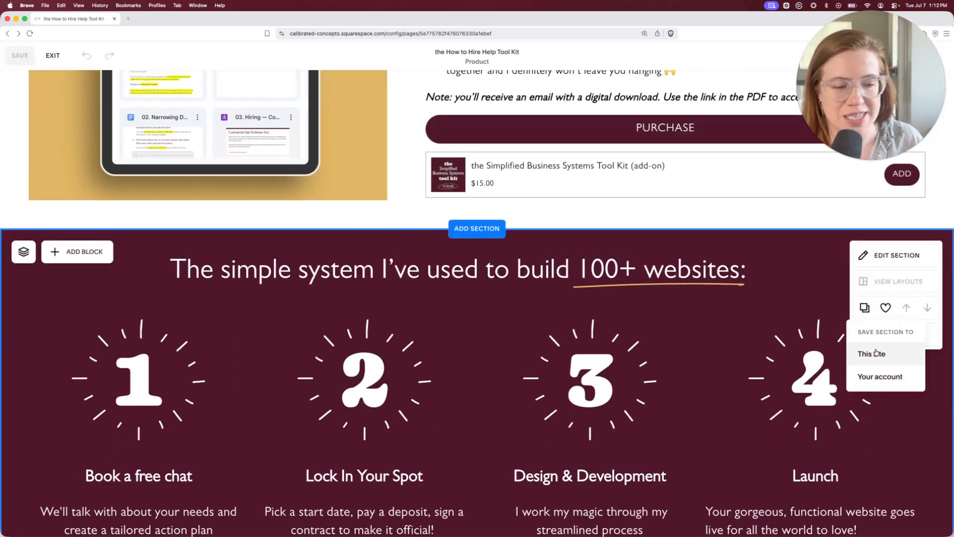
{"action": "left_click", "coordinate": [785, 289]}
{"action": "scroll", "coordinate": [856, 271], "scroll_direction": "down", "scroll_amount": 1}
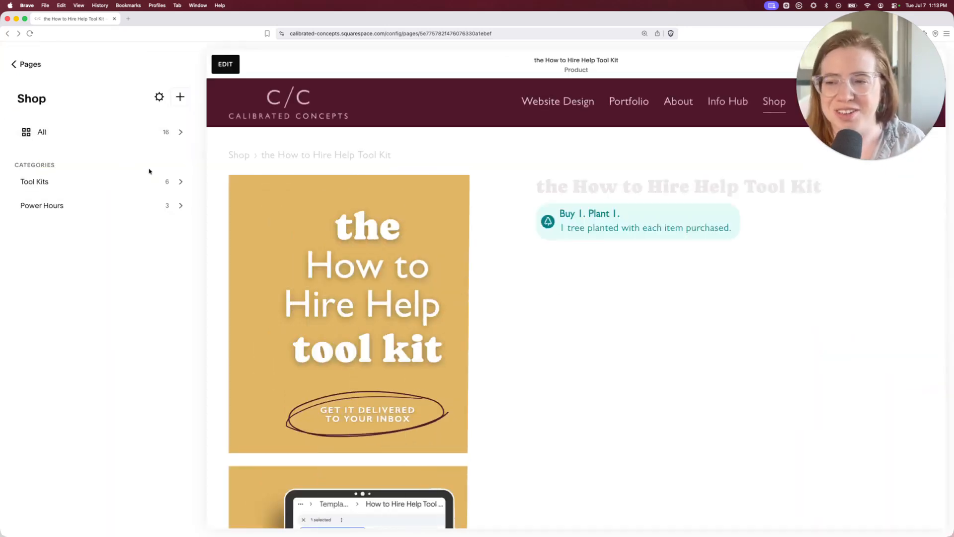
- Open the Client Connection Tool Kit for editing from the Tool Kits category and review its product settings through Marketing
{"action": "left_click", "coordinate": [181, 181]}
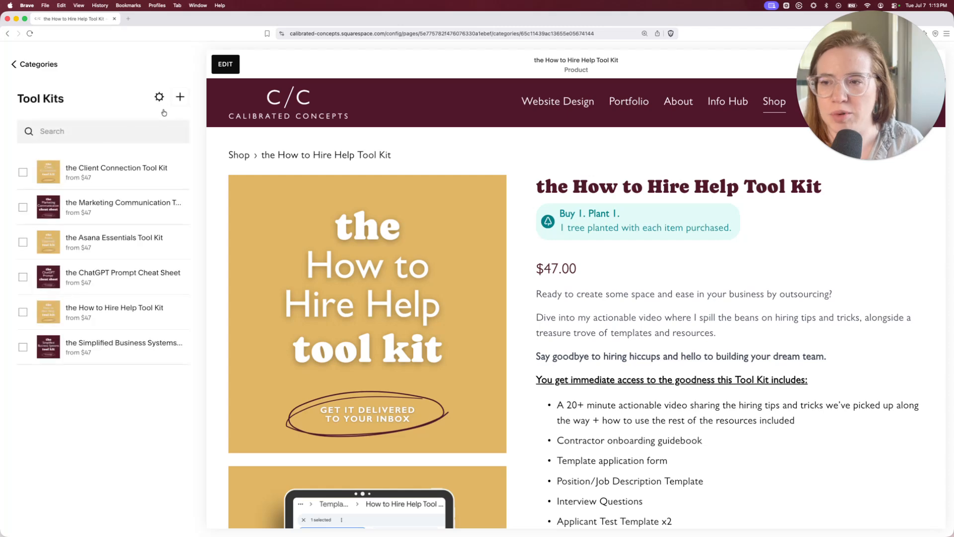
{"action": "left_click", "coordinate": [183, 172]}
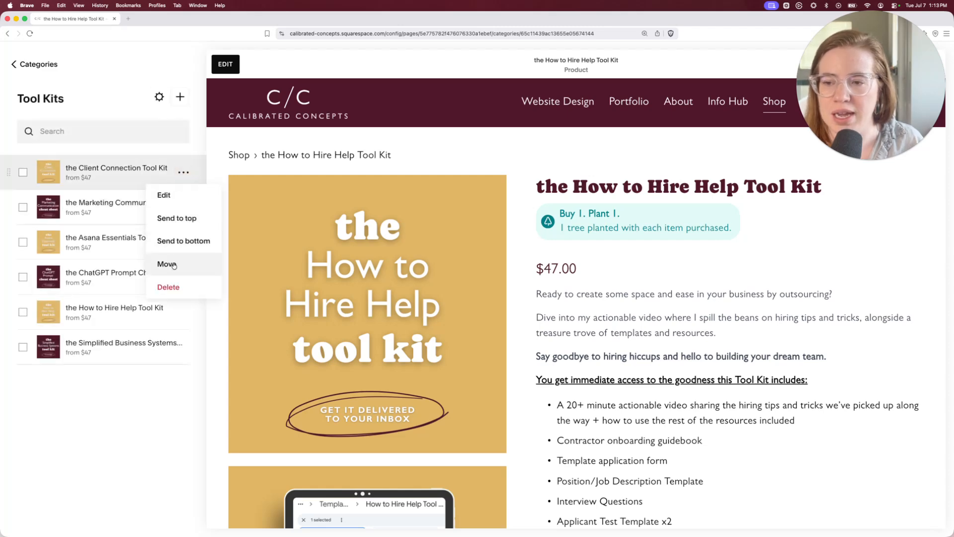
{"action": "left_click", "coordinate": [164, 195]}
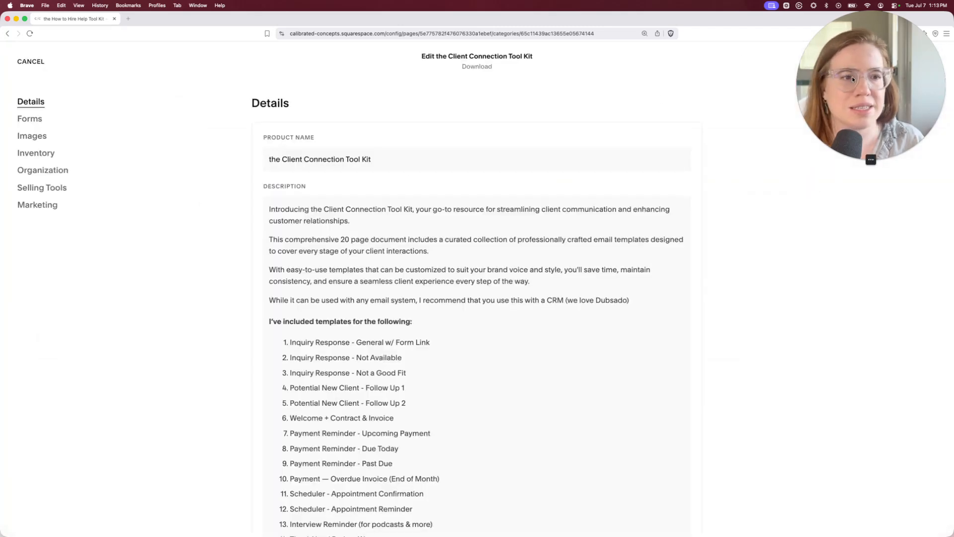
{"action": "left_click_drag", "start_coordinate": [851, 74], "coordinate": [875, 228]}
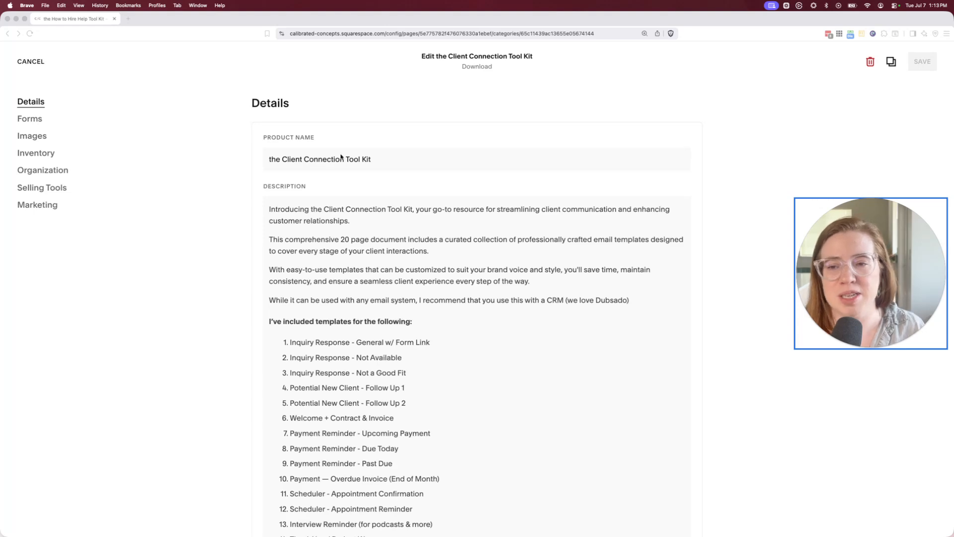
{"action": "scroll", "coordinate": [378, 347], "scroll_direction": "down", "scroll_amount": 5}
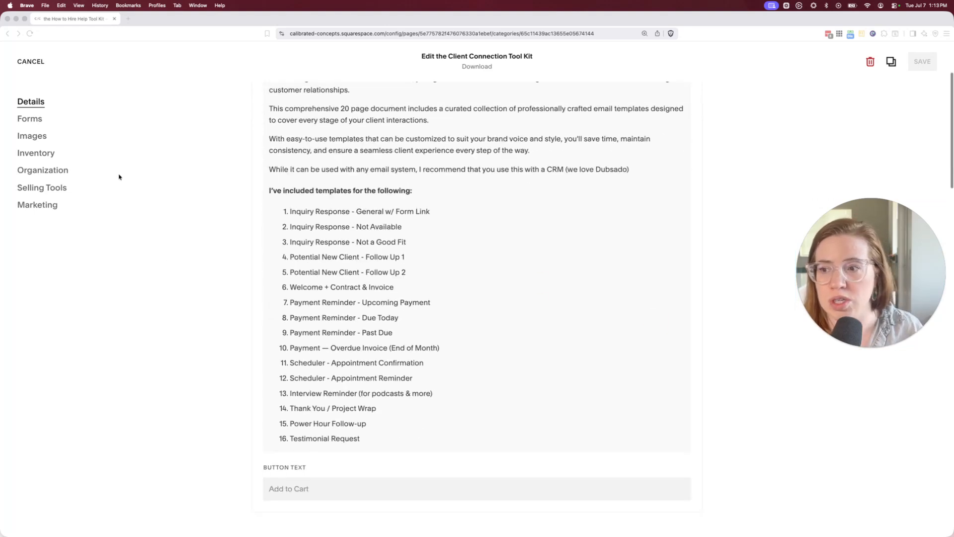
{"action": "scroll", "coordinate": [344, 243], "scroll_direction": "down", "scroll_amount": 20}
{"action": "scroll", "coordinate": [345, 243], "scroll_direction": "up", "scroll_amount": 10}
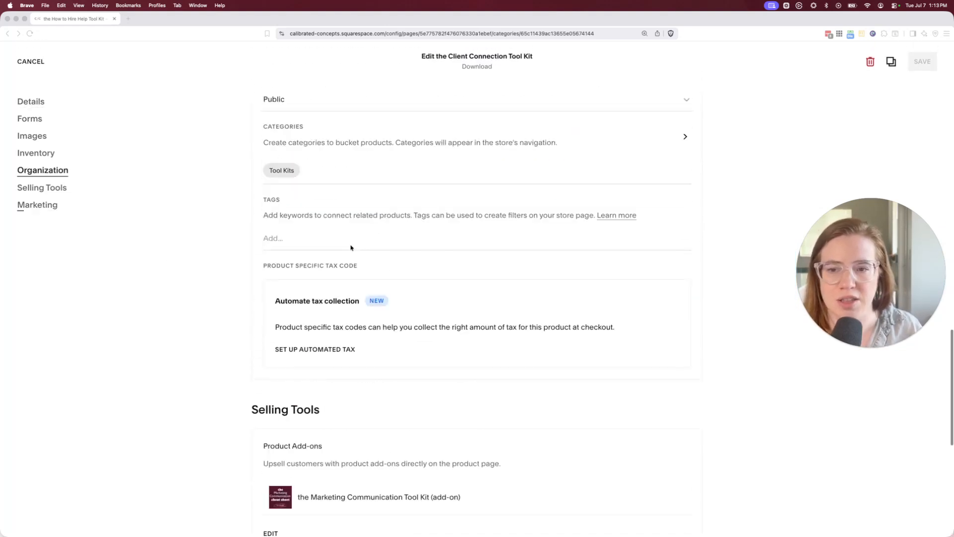
{"action": "scroll", "coordinate": [392, 252], "scroll_direction": "down", "scroll_amount": 15}
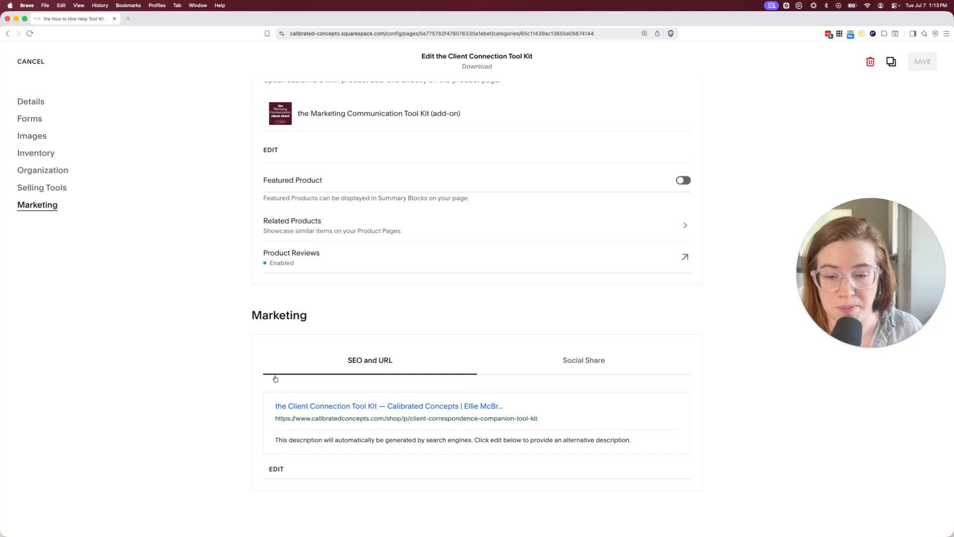
- Open the Client Connection Tool Kit's SEO and URL settings for viewing and close them without changes
{"action": "left_click", "coordinate": [277, 469]}
{"action": "left_click", "coordinate": [273, 470]}
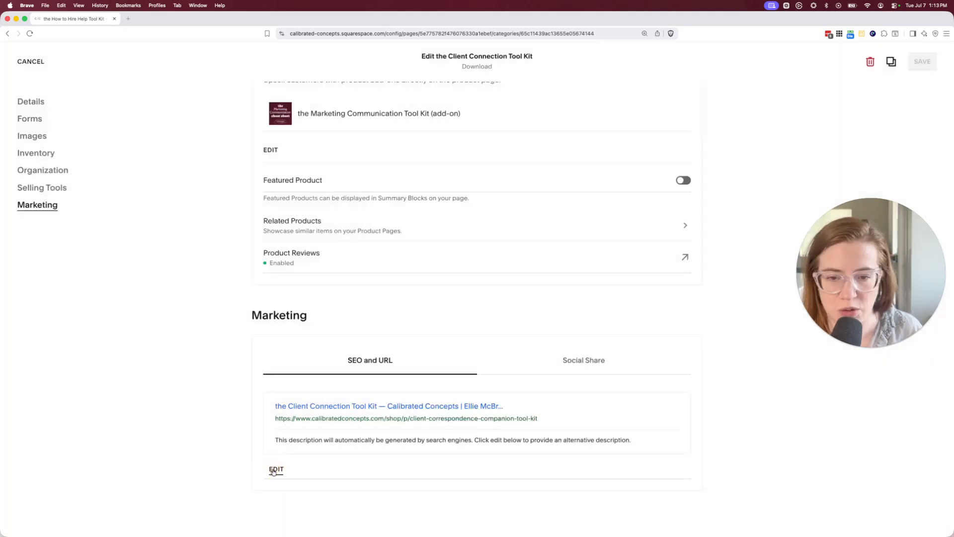
{"action": "left_click", "coordinate": [274, 470]}
{"action": "left_click", "coordinate": [69, 58]}
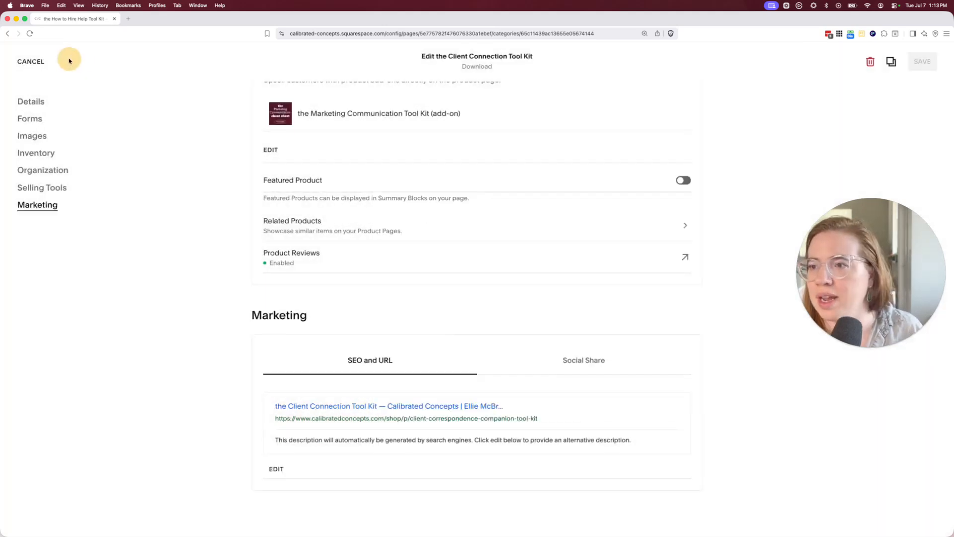
{"action": "left_click", "coordinate": [69, 59]}
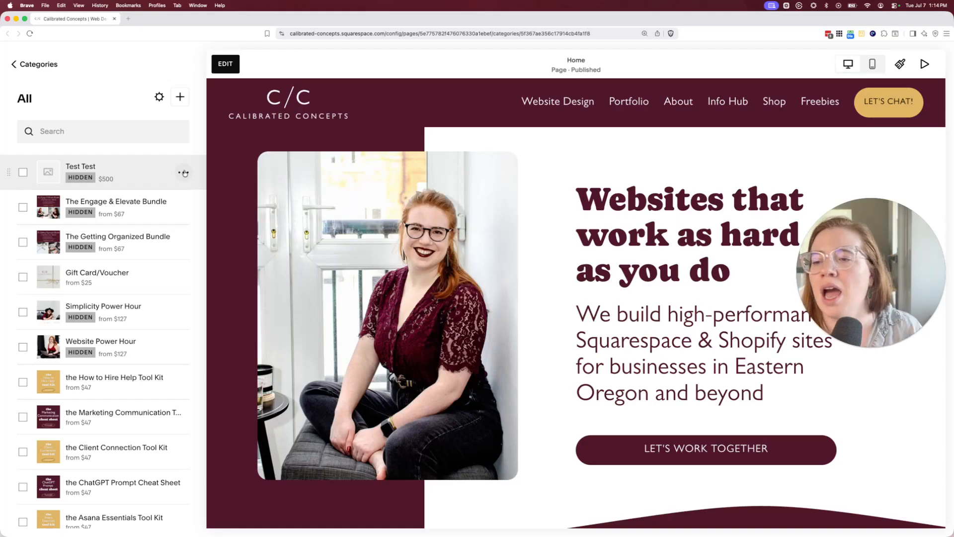
- Open the Test Test service product for editing, review its quantity limits, and open its payment plan settings
{"action": "left_click", "coordinate": [184, 173]}
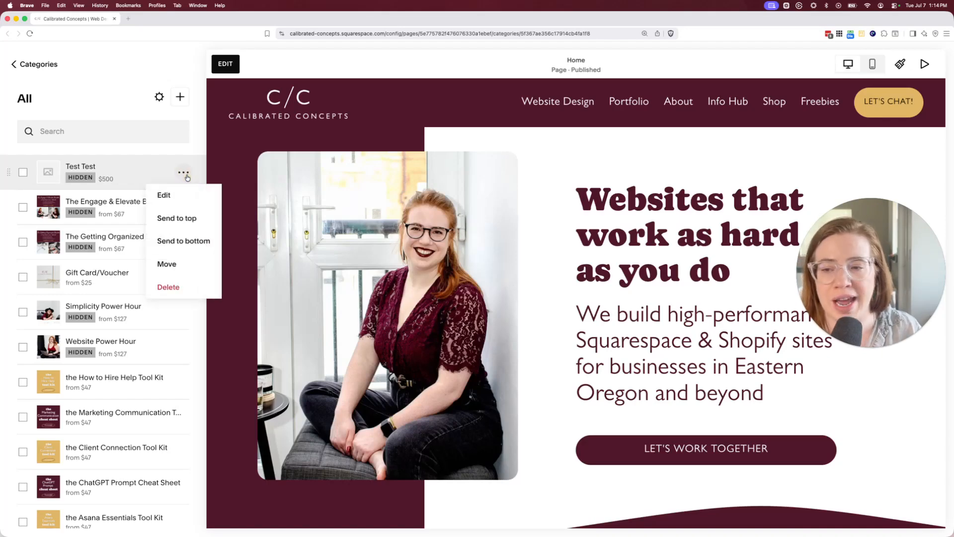
{"action": "left_click", "coordinate": [167, 193]}
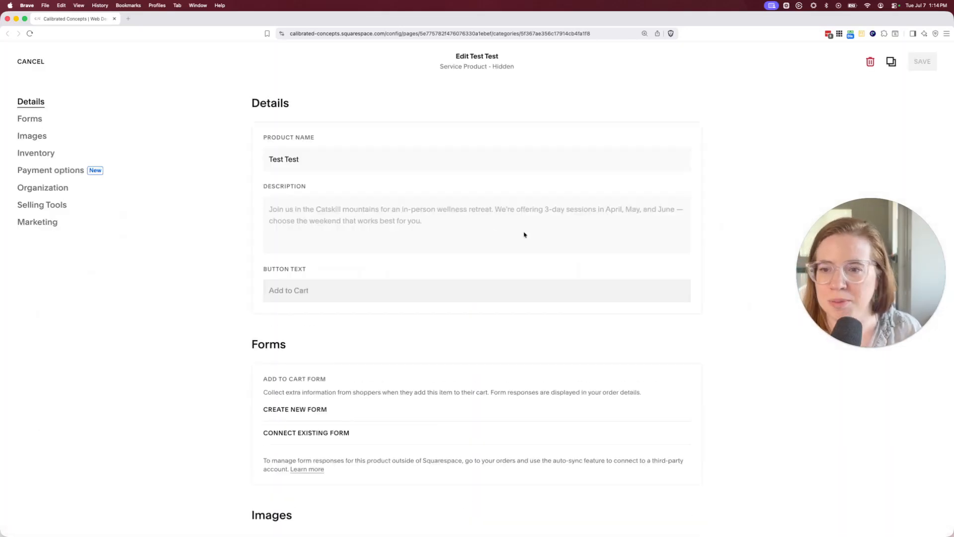
{"action": "scroll", "coordinate": [532, 211], "scroll_direction": "down", "scroll_amount": 10}
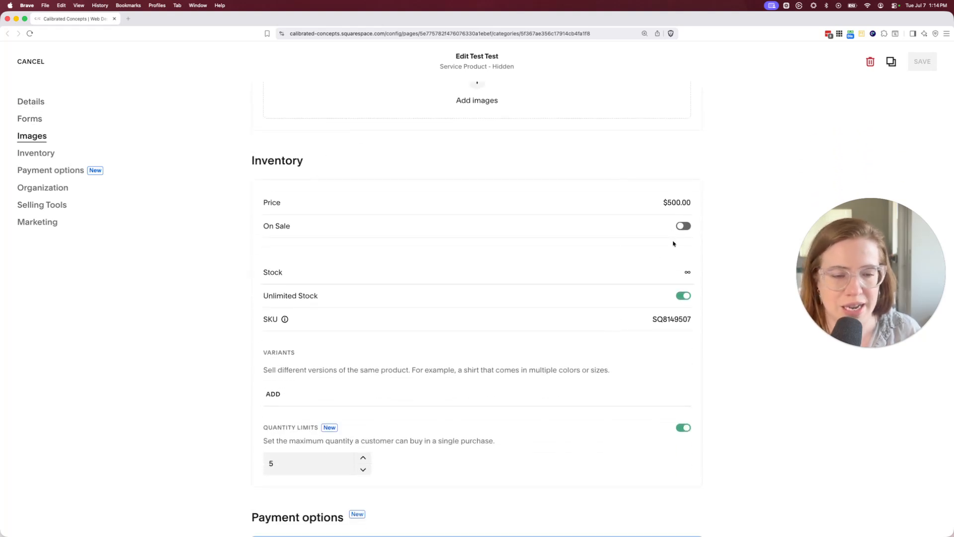
{"action": "scroll", "coordinate": [693, 238], "scroll_direction": "down", "scroll_amount": 3}
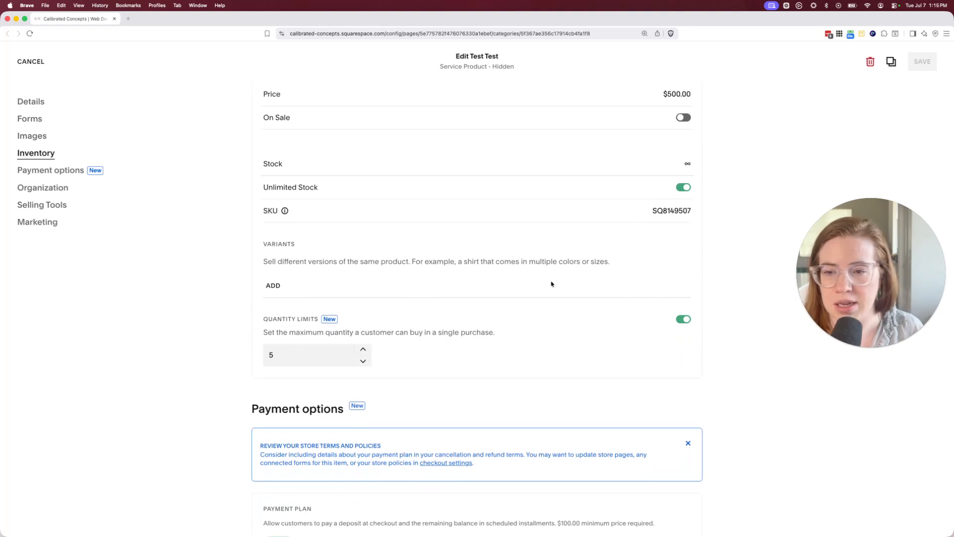
{"action": "scroll", "coordinate": [551, 271], "scroll_direction": "down", "scroll_amount": 8}
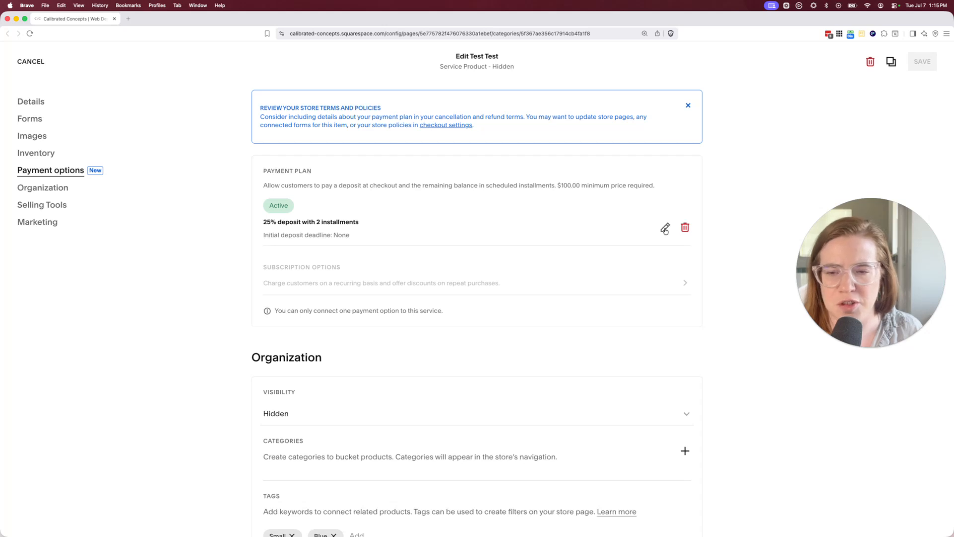
{"action": "left_click", "coordinate": [665, 228]}
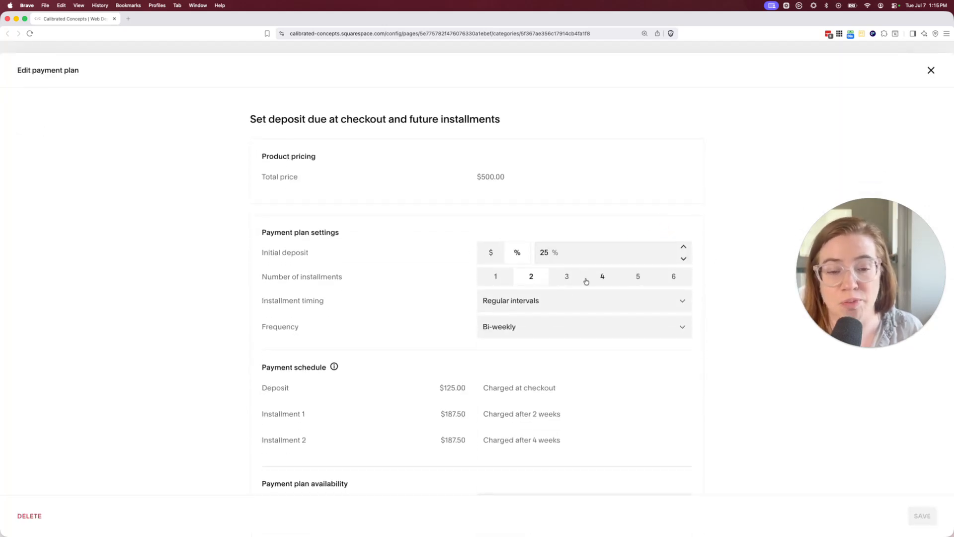
- Review the payment plan's installment timing, frequency, schedule and initial deposit deadline options, and close the plan without changes
{"action": "left_click", "coordinate": [512, 301]}
{"action": "left_click", "coordinate": [470, 302]}
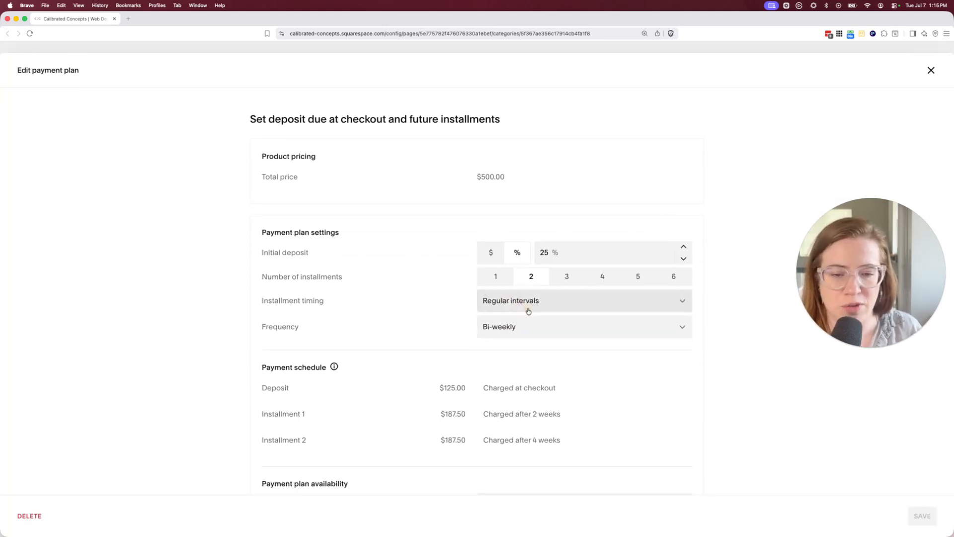
{"action": "left_click", "coordinate": [525, 327]}
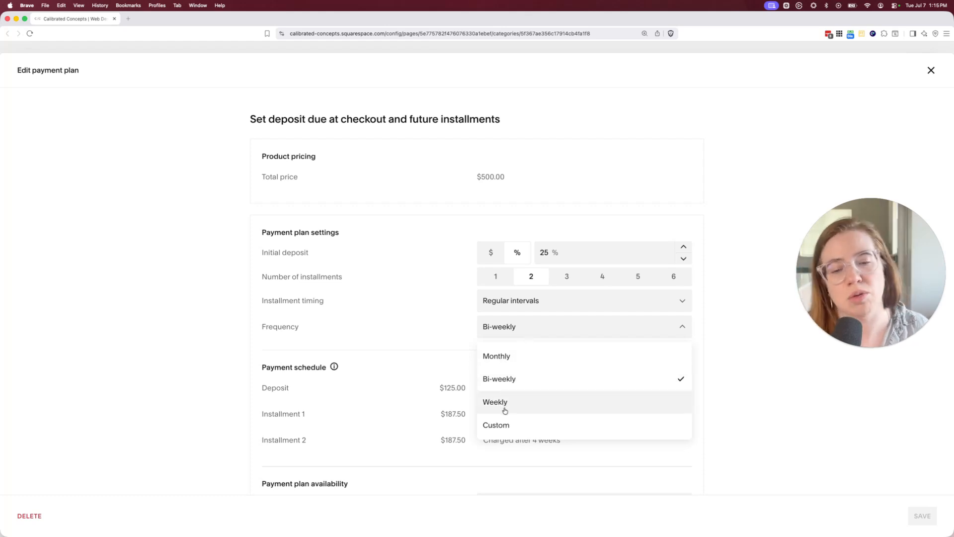
{"action": "left_click", "coordinate": [441, 342]}
{"action": "scroll", "coordinate": [494, 371], "scroll_direction": "down", "scroll_amount": 2}
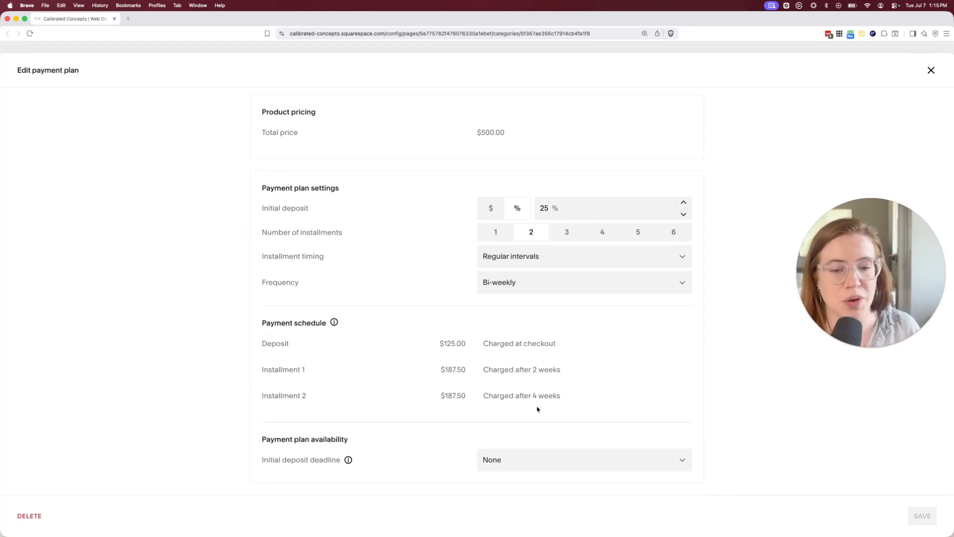
{"action": "left_click", "coordinate": [535, 462]}
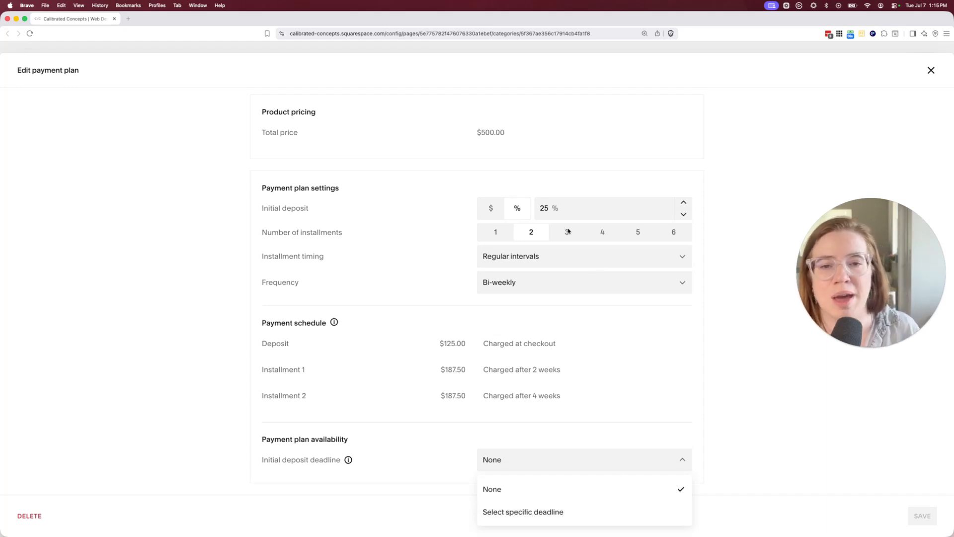
{"action": "left_click", "coordinate": [698, 158]}
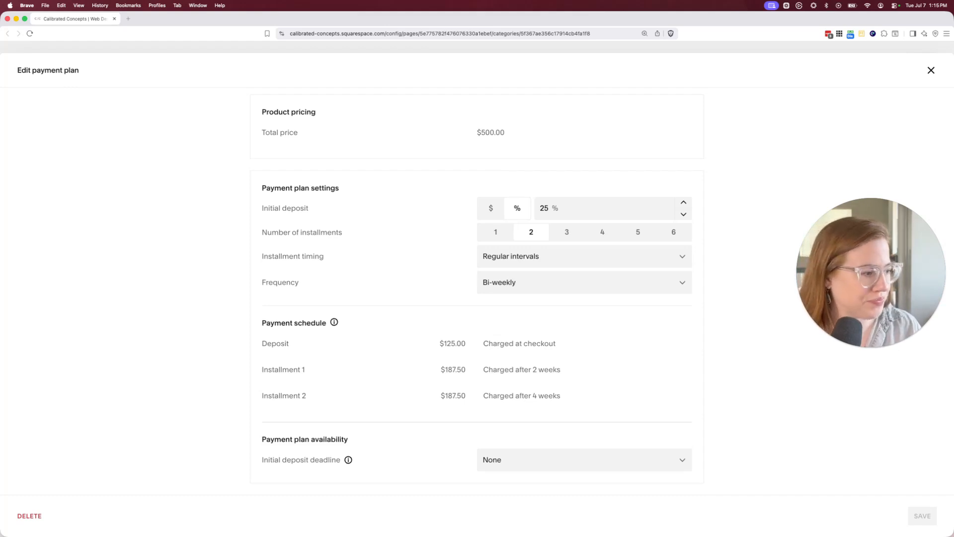
{"action": "left_click", "coordinate": [931, 70]}
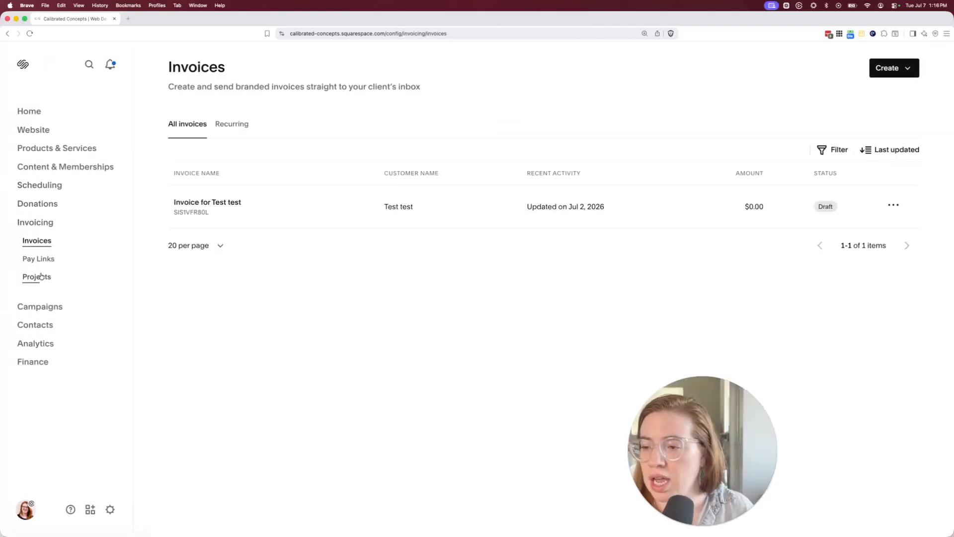
- Open the draft invoice for editing and look through its client, invoice detail, order summary and planning settings
{"action": "left_click", "coordinate": [634, 206]}
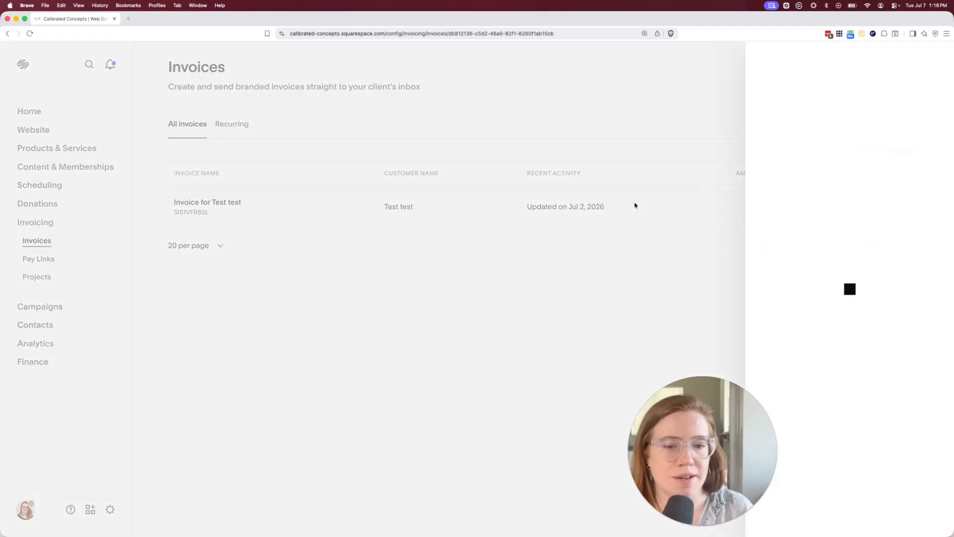
{"action": "left_click", "coordinate": [898, 523]}
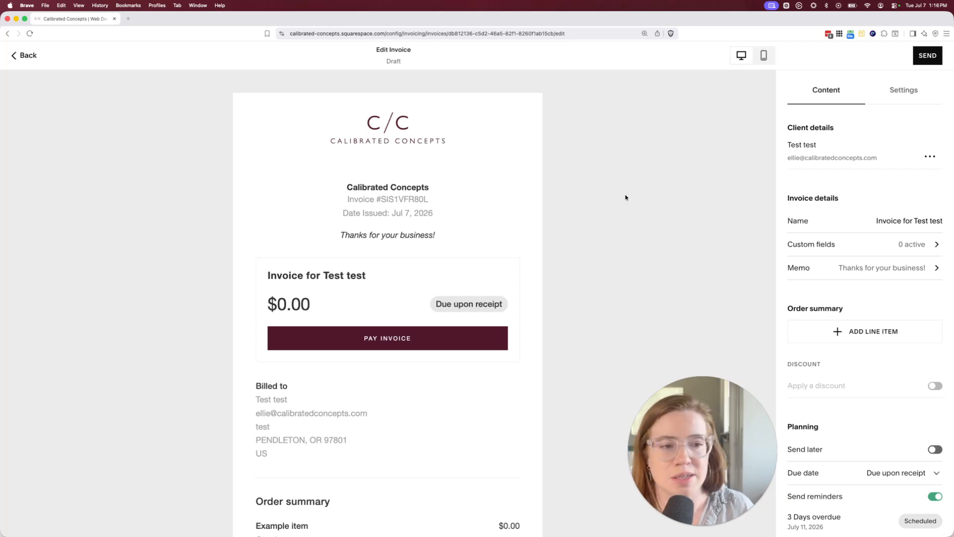
{"action": "scroll", "coordinate": [769, 229], "scroll_direction": "down", "scroll_amount": 1}
{"action": "scroll", "coordinate": [769, 228], "scroll_direction": "up", "scroll_amount": 1}
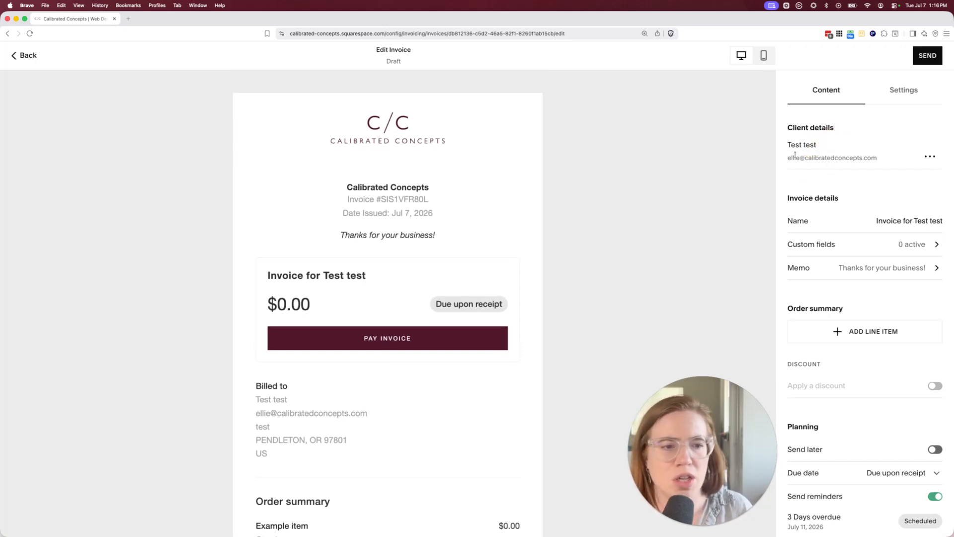
{"action": "scroll", "coordinate": [879, 167], "scroll_direction": "down", "scroll_amount": 3}
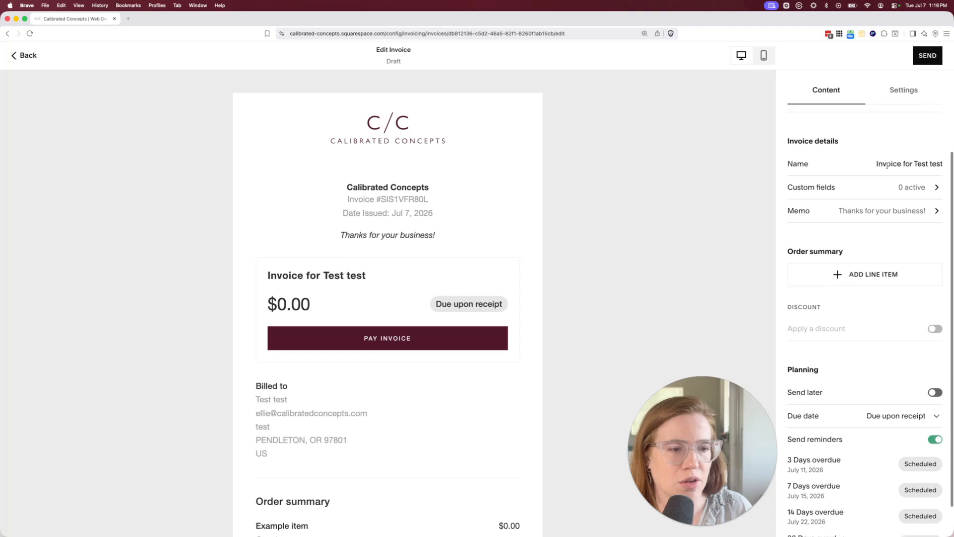
{"action": "scroll", "coordinate": [893, 187], "scroll_direction": "down", "scroll_amount": 2}
- View the invoice's custom field name and value options, and return to the invoice content without adding a field
{"action": "left_click", "coordinate": [910, 154]}
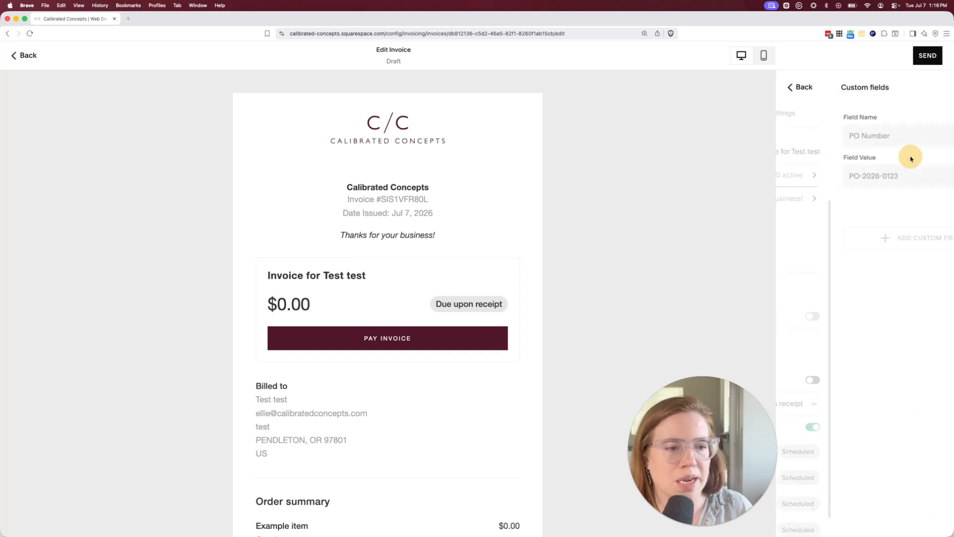
{"action": "left_click", "coordinate": [820, 133]}
{"action": "left_click", "coordinate": [831, 176]}
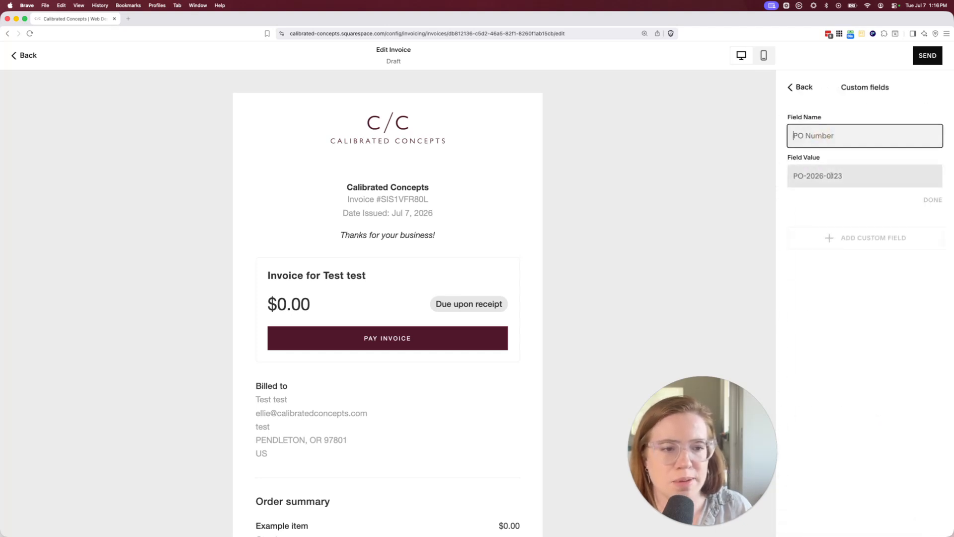
{"action": "left_click", "coordinate": [795, 88]}
- Turn the invoice's Send reminders option off and on again, and review the overdue reminder schedule
{"action": "scroll", "coordinate": [874, 249], "scroll_direction": "down", "scroll_amount": 3}
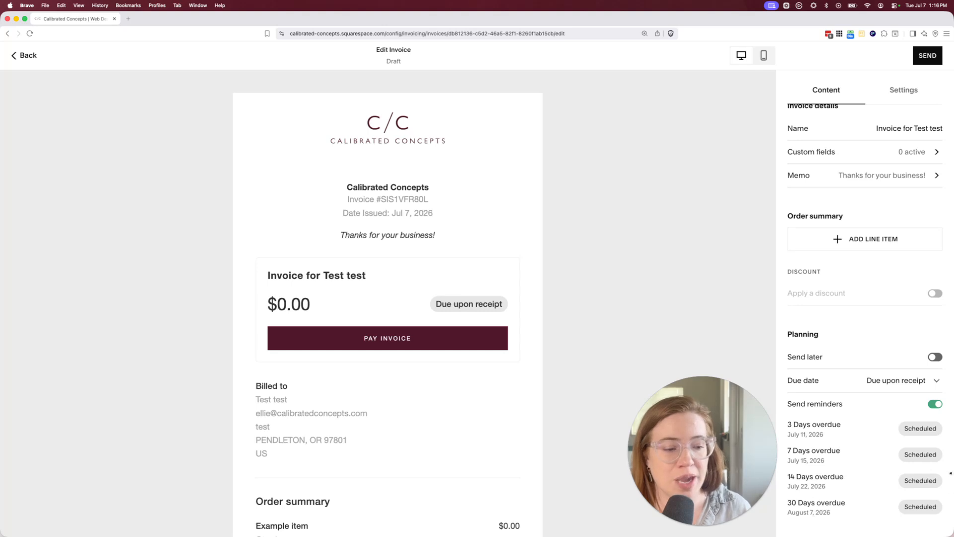
{"action": "left_click", "coordinate": [935, 404]}
{"action": "left_click", "coordinate": [934, 497]}
{"action": "scroll", "coordinate": [858, 426], "scroll_direction": "down", "scroll_amount": 3}
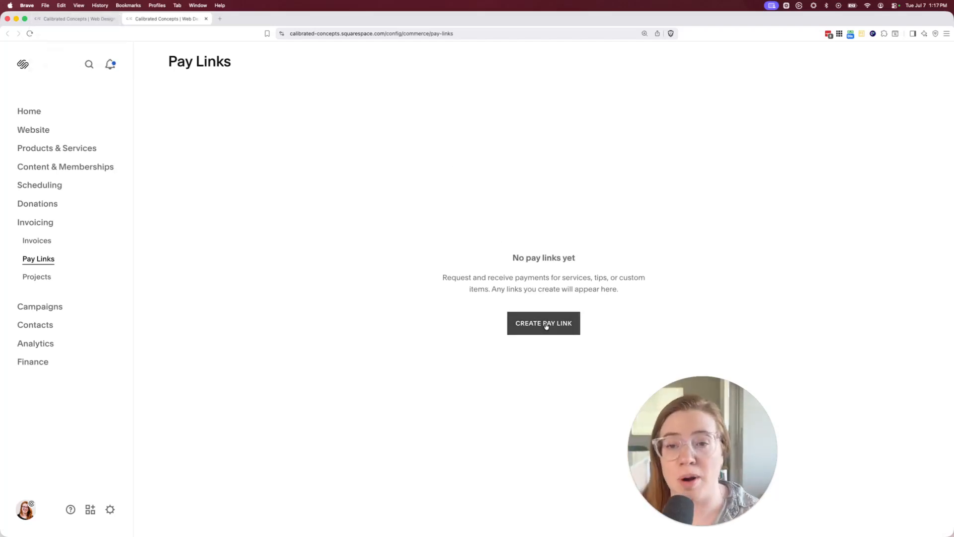
- Create a new pay link and enter a title naming the customer and the braces being paid for
{"action": "left_click", "coordinate": [546, 325]}
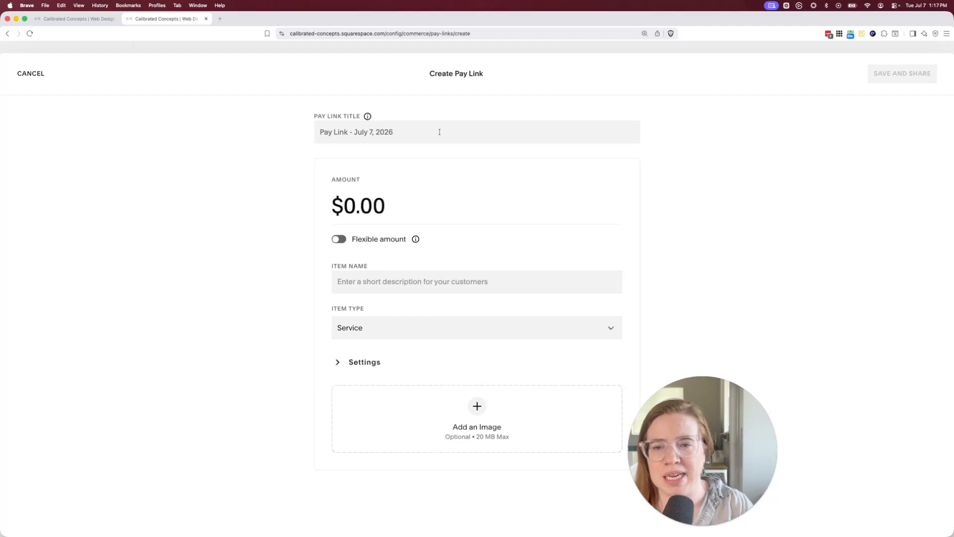
{"action": "left_click", "coordinate": [379, 130]}
{"action": "type", "text": "Ellie's"}
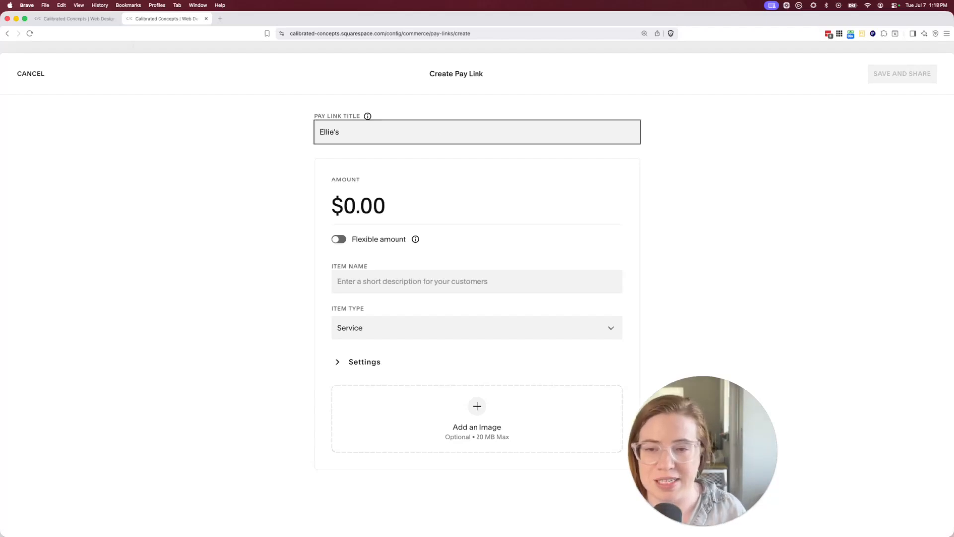
{"action": "type", "text": " Braces"}
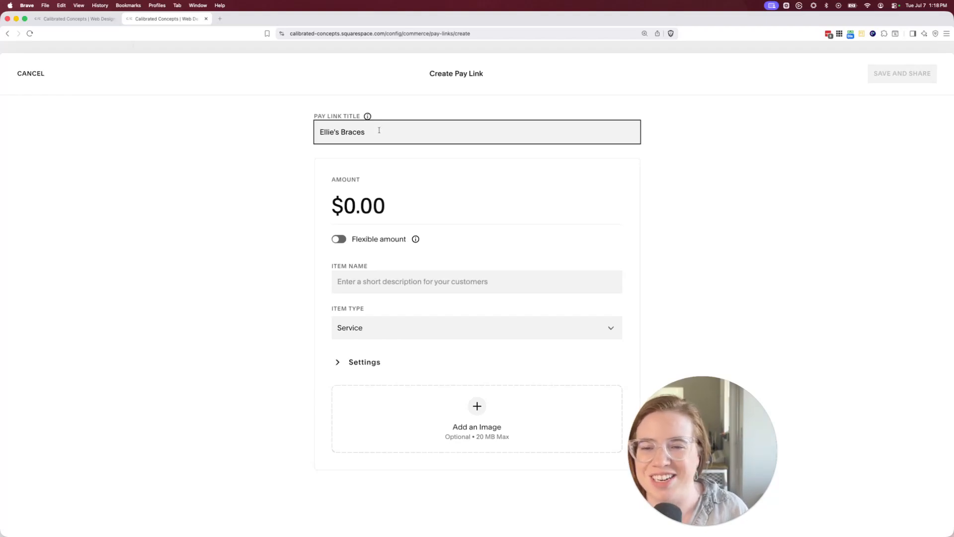
- Set the pay link's amount to $50.00 and item name to SDkjflsdkjflskdjf, keeping Service as the item type
{"action": "left_click", "coordinate": [339, 239]}
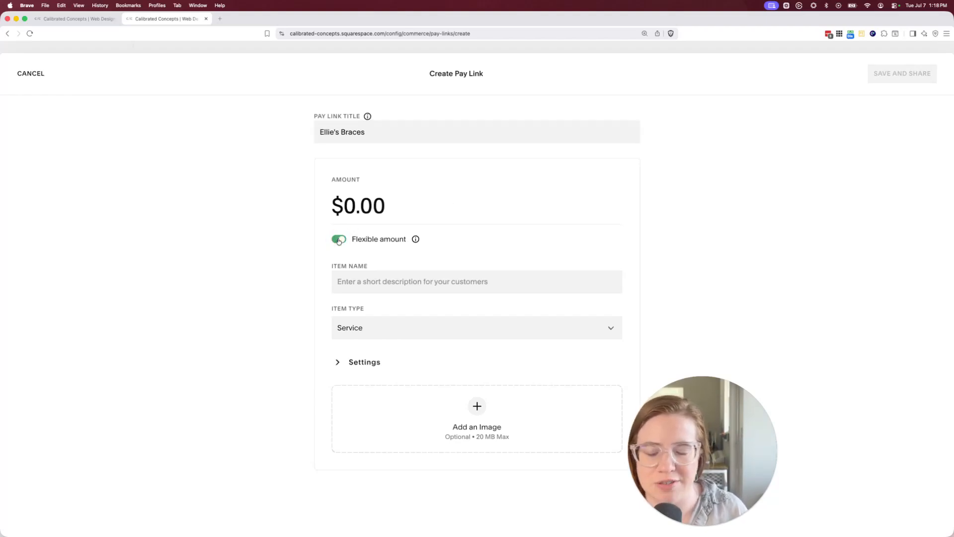
{"action": "left_click", "coordinate": [339, 239]}
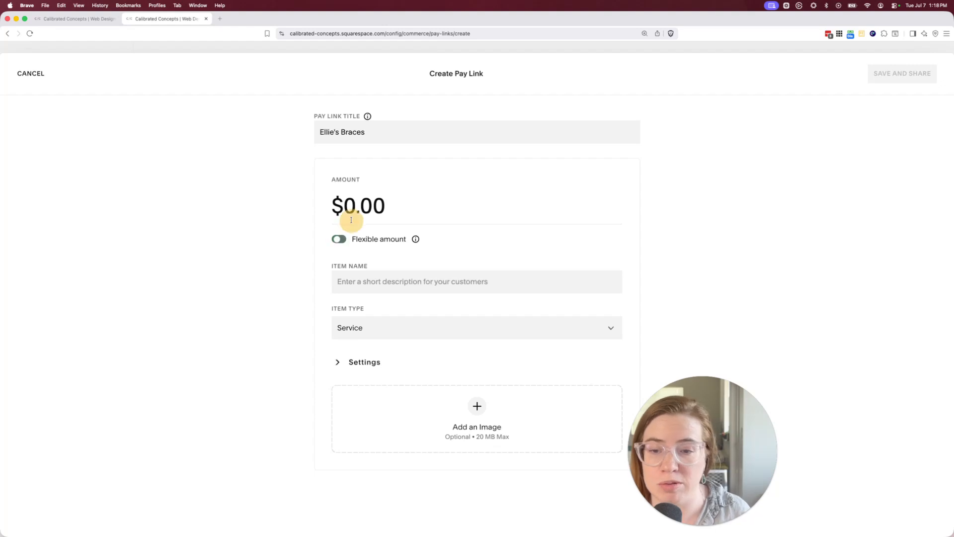
{"action": "left_click", "coordinate": [348, 213]}
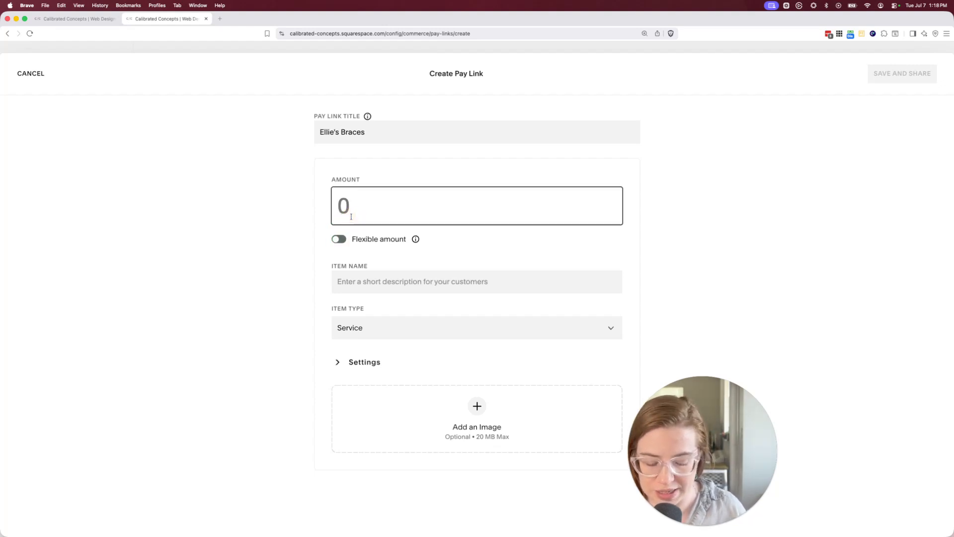
{"action": "type", "text": "50"}
{"action": "left_click", "coordinate": [377, 283]}
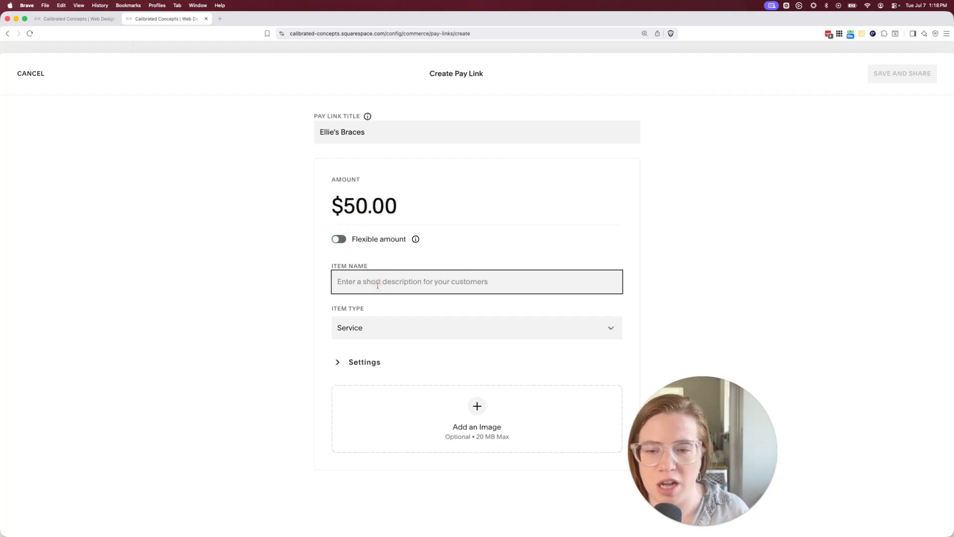
{"action": "type", "text": "SDkjflsdkjflskdjf"}
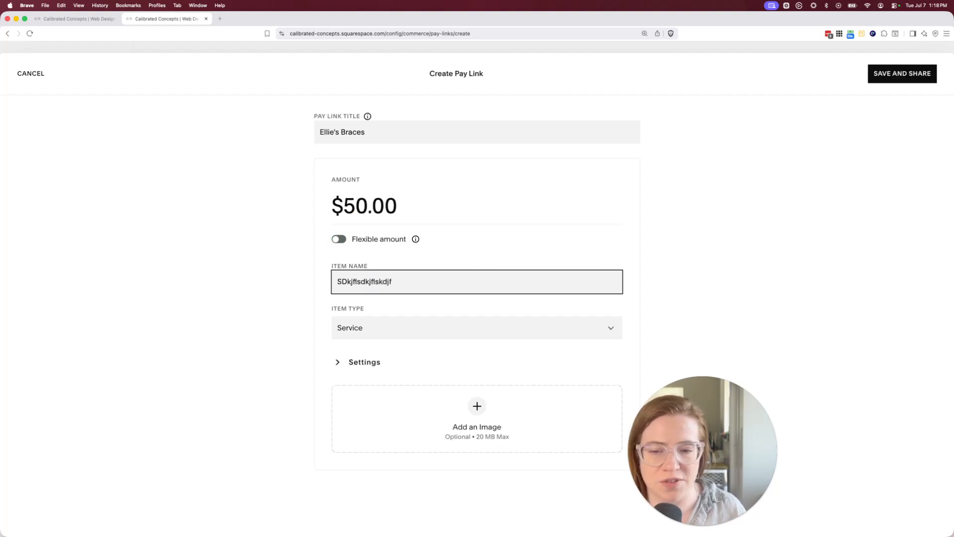
{"action": "left_click", "coordinate": [356, 336]}
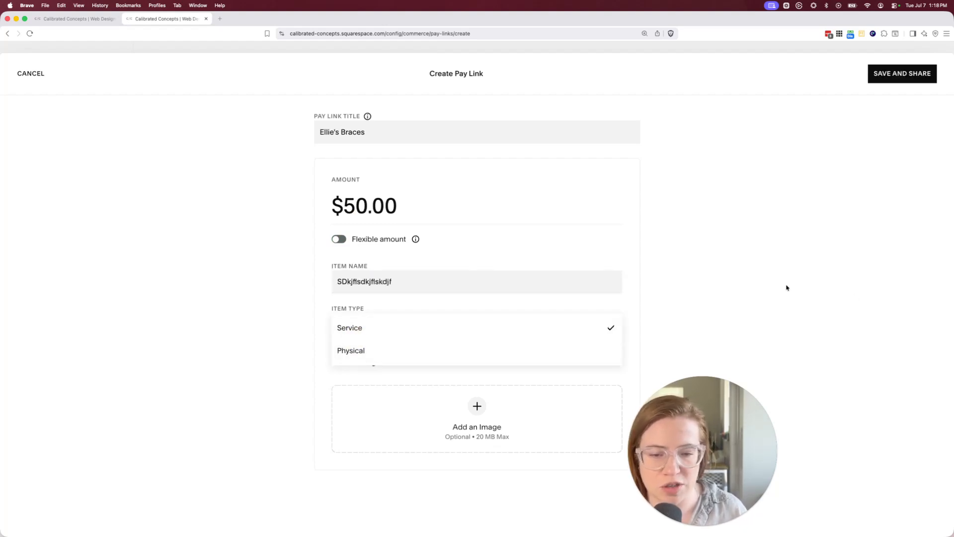
{"action": "left_click", "coordinate": [646, 304]}
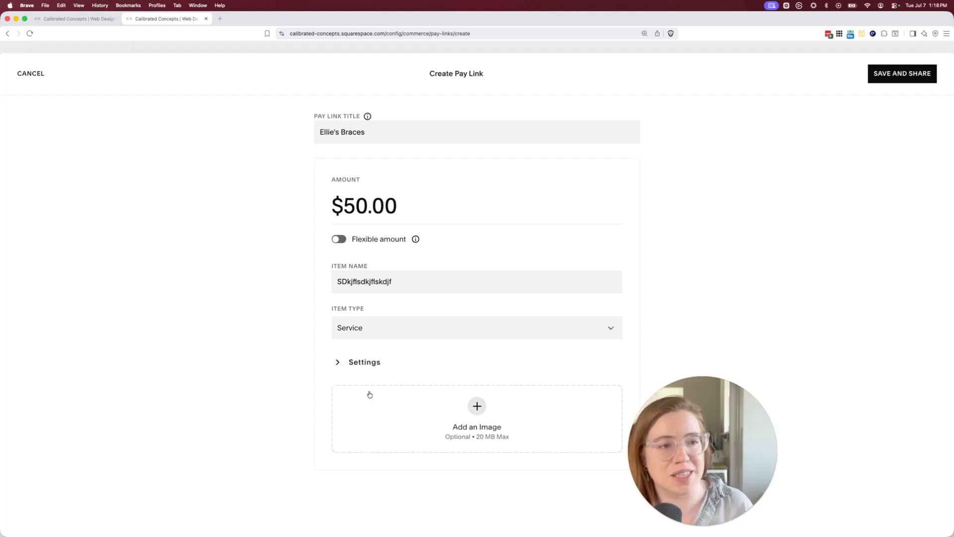
- Enable a flexible amount without min / max limits, save the pay link, and close its sharing options
{"action": "left_click", "coordinate": [356, 365]}
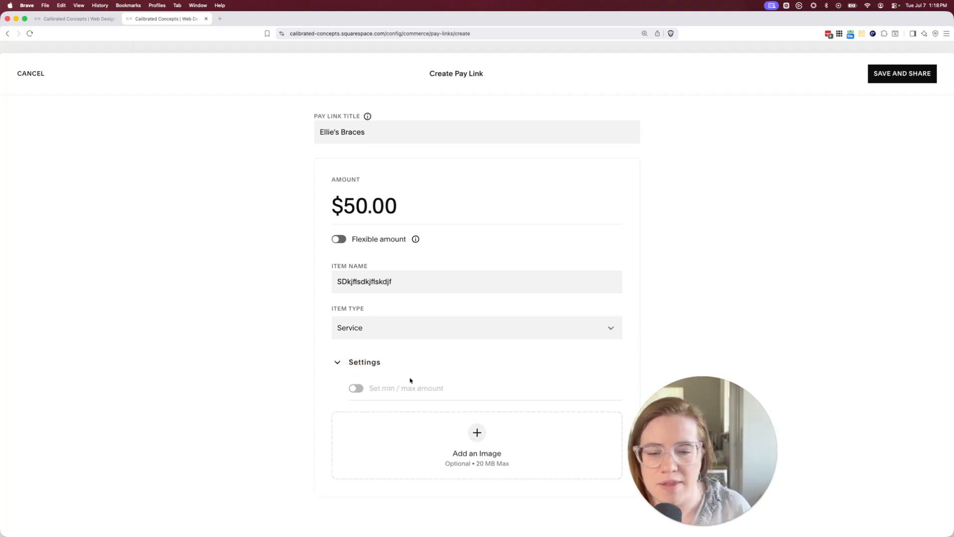
{"action": "left_click", "coordinate": [352, 241]}
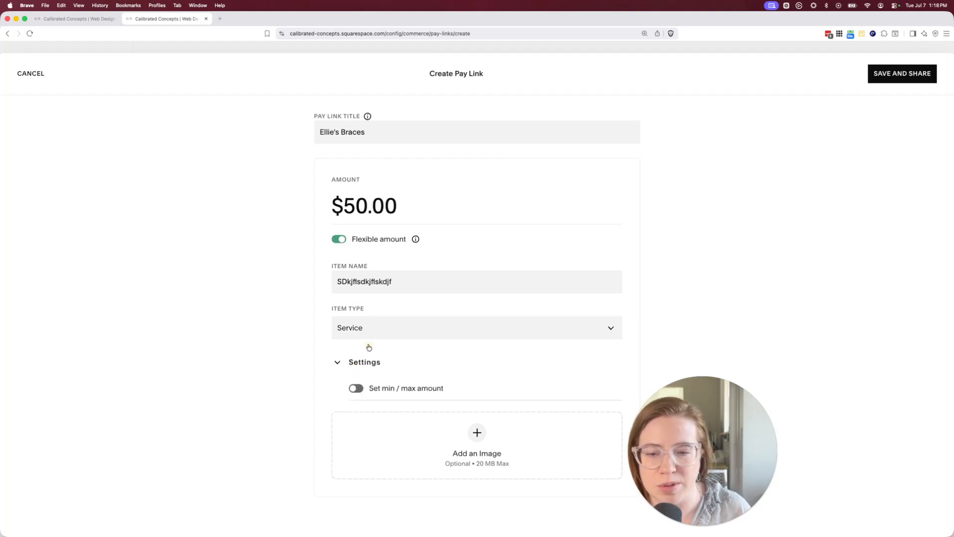
{"action": "left_click", "coordinate": [355, 391]}
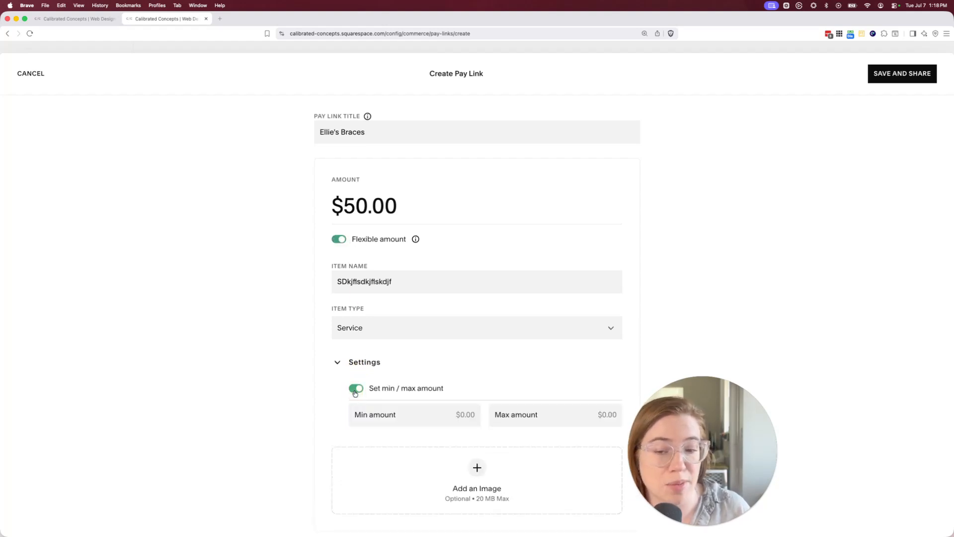
{"action": "left_click", "coordinate": [355, 391]}
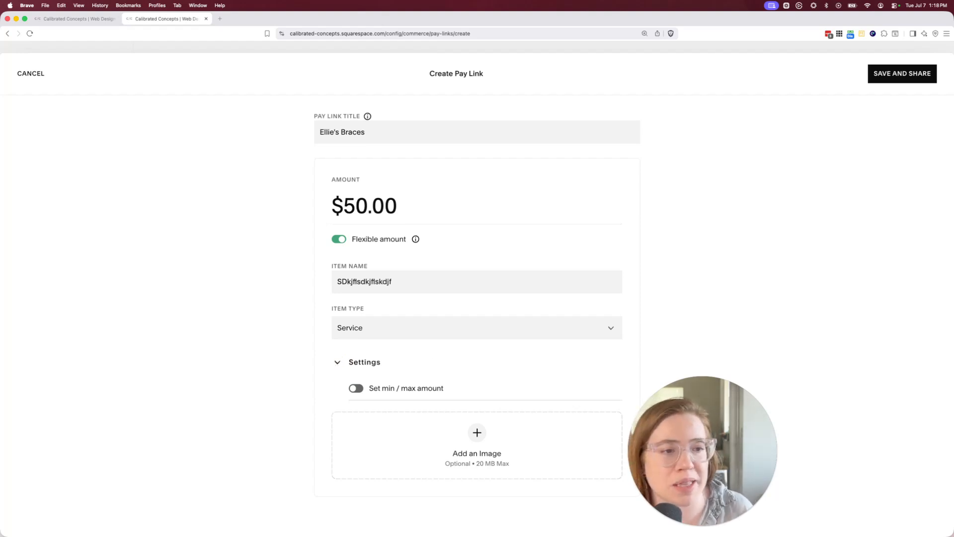
{"action": "left_click", "coordinate": [900, 75]}
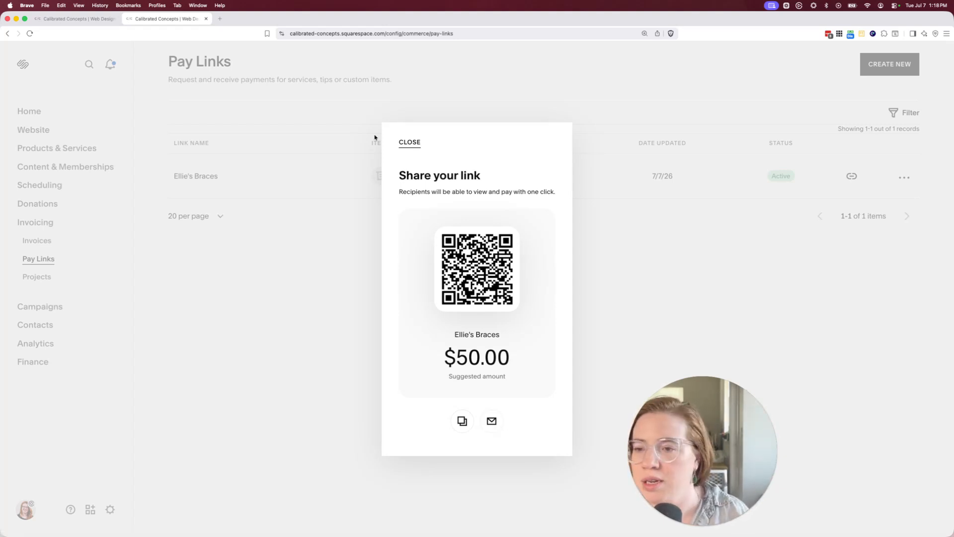
{"action": "left_click", "coordinate": [412, 143]}
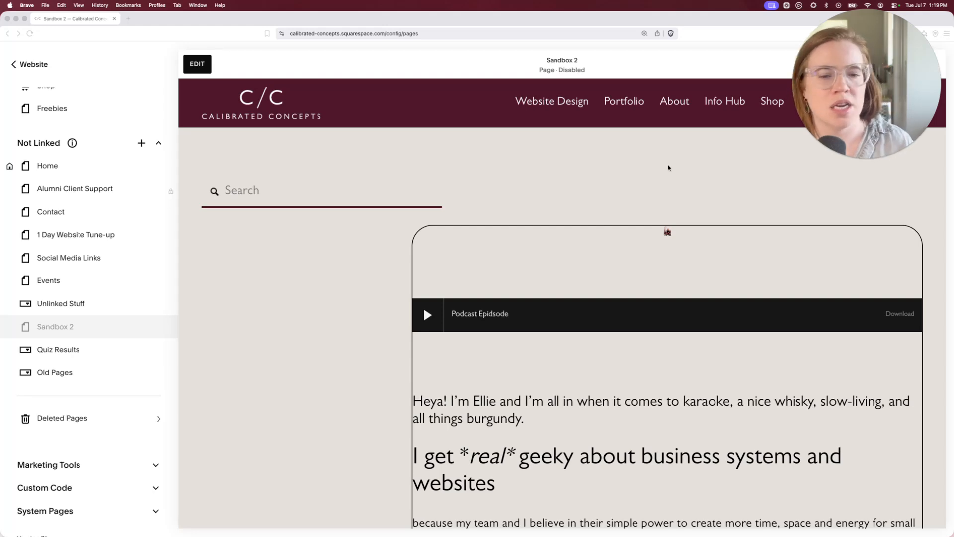
- Open the Sandbox 2 page for editing in mobile view, select the search field, and show the section's layers
{"action": "scroll", "coordinate": [668, 168], "scroll_direction": "down", "scroll_amount": 8}
{"action": "scroll", "coordinate": [605, 230], "scroll_direction": "up", "scroll_amount": 8}
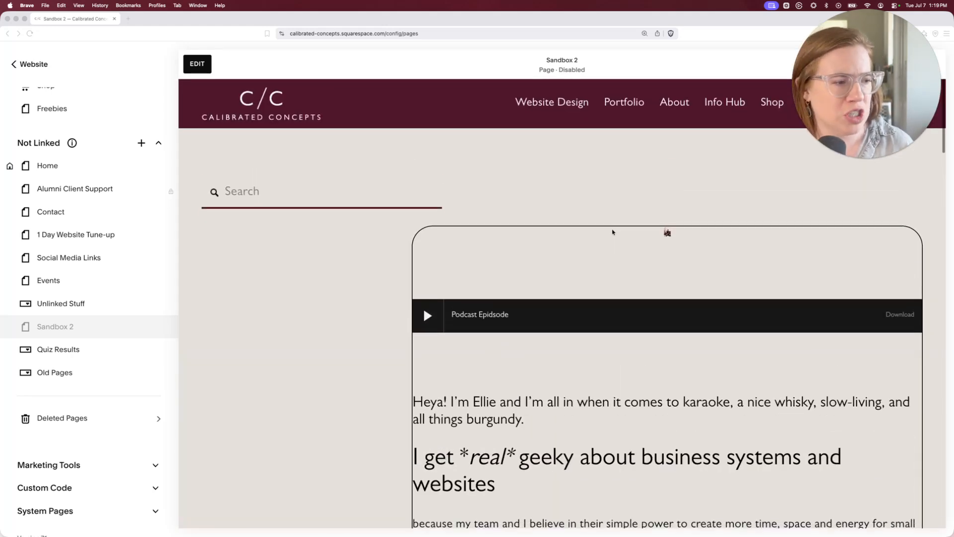
{"action": "left_click_drag", "start_coordinate": [827, 60], "coordinate": [691, 93]}
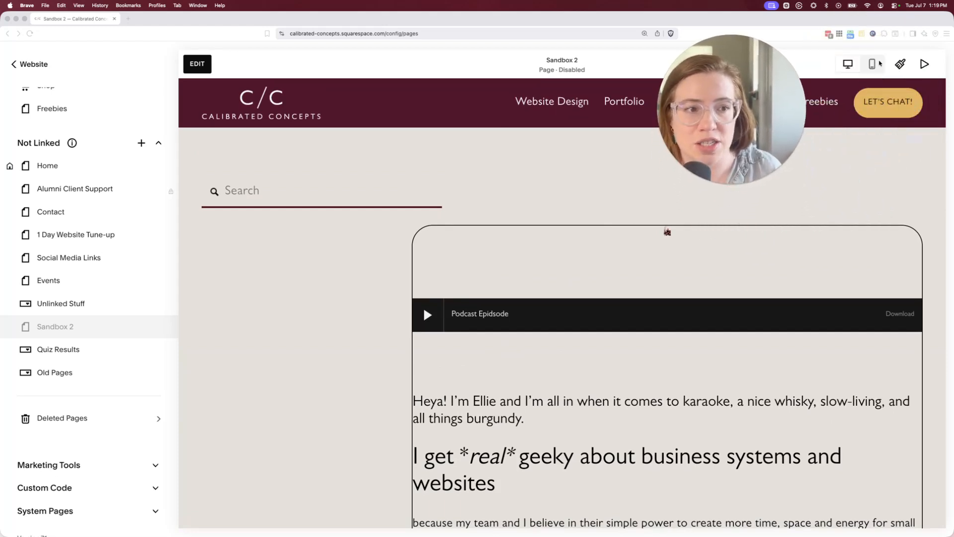
{"action": "left_click", "coordinate": [874, 65]}
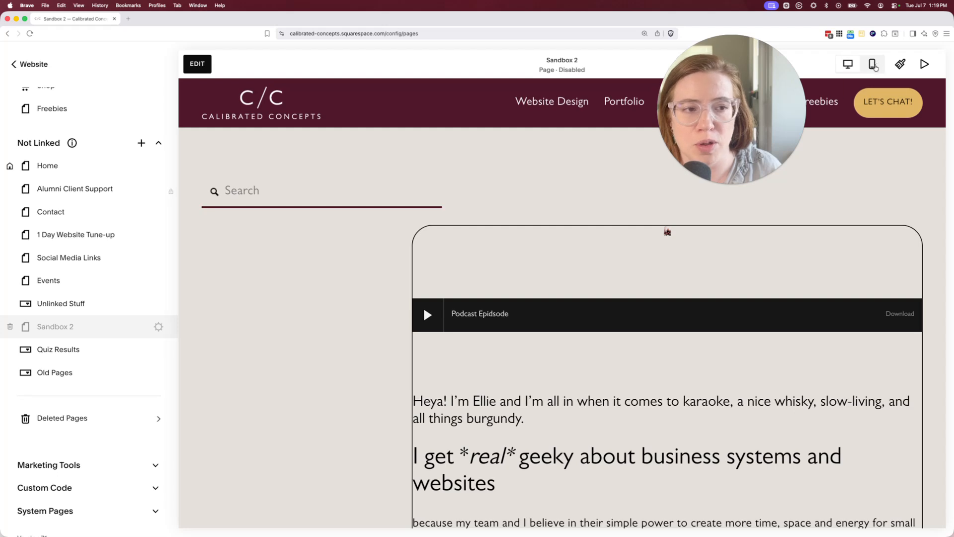
{"action": "left_click", "coordinate": [184, 64]}
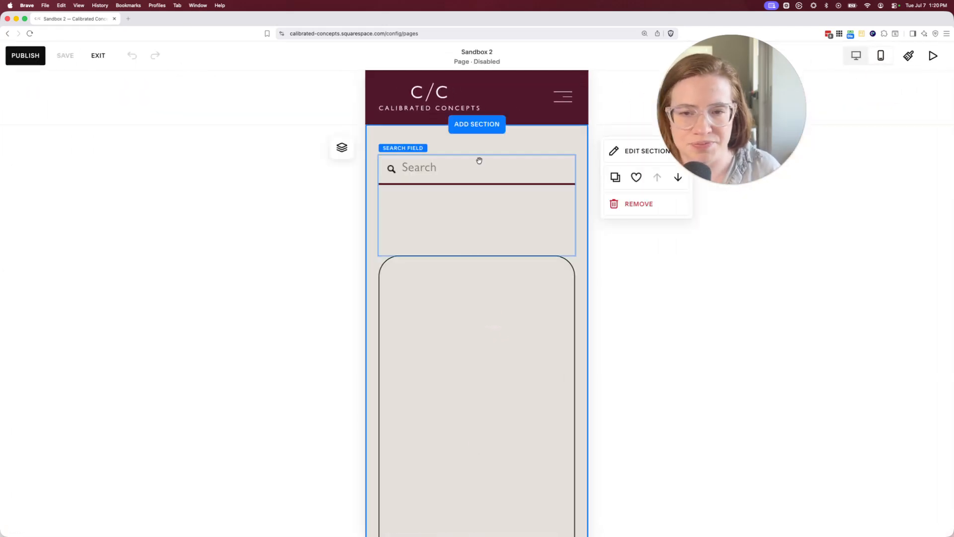
{"action": "left_click", "coordinate": [467, 171]}
{"action": "left_click", "coordinate": [342, 147]}
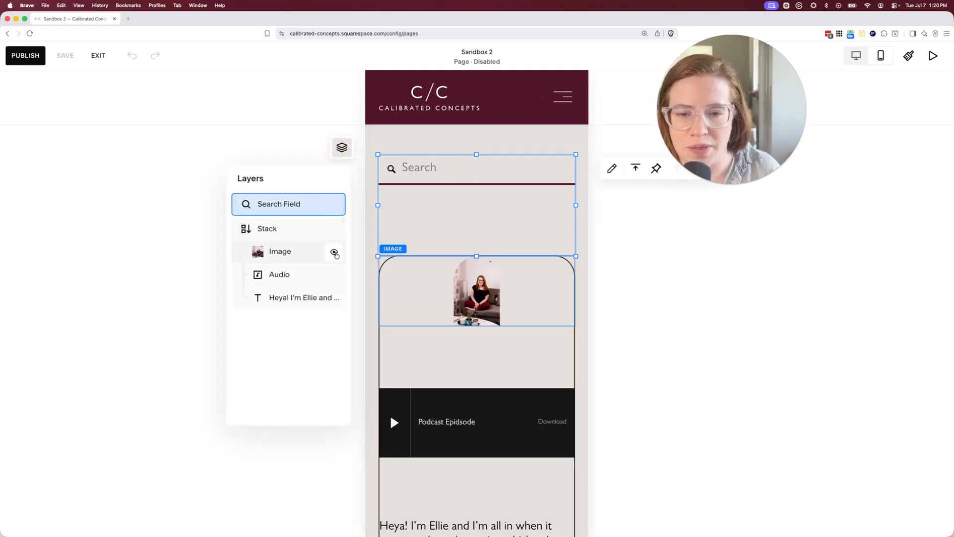
- Hide and show again the Image, Audio and Search Field layers one after another in mobile view
{"action": "left_click", "coordinate": [334, 253]}
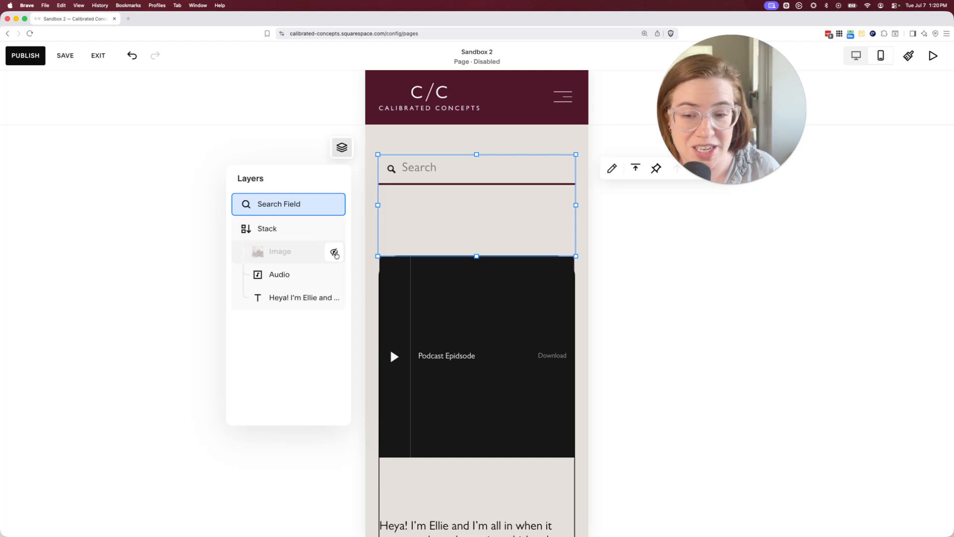
{"action": "left_click", "coordinate": [334, 252]}
{"action": "left_click", "coordinate": [334, 275]}
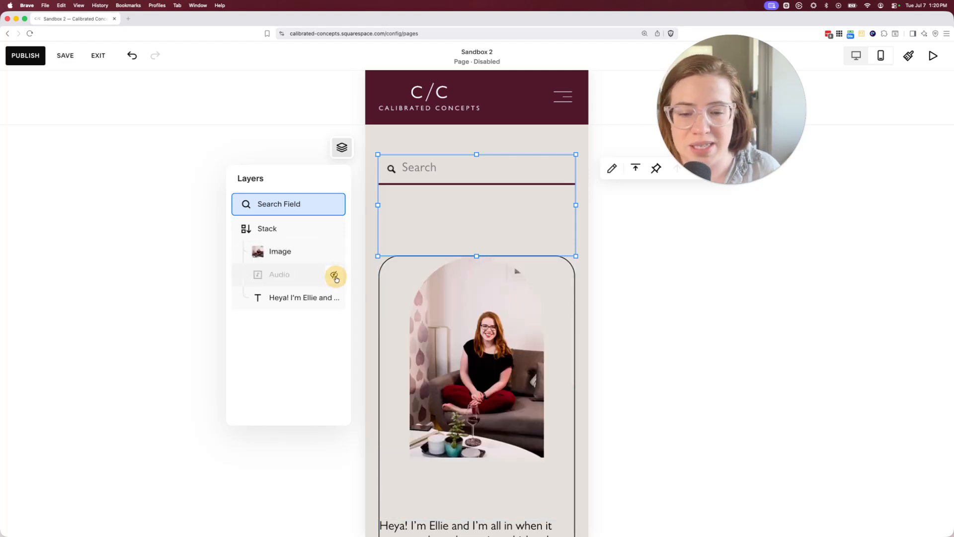
{"action": "left_click", "coordinate": [334, 276]}
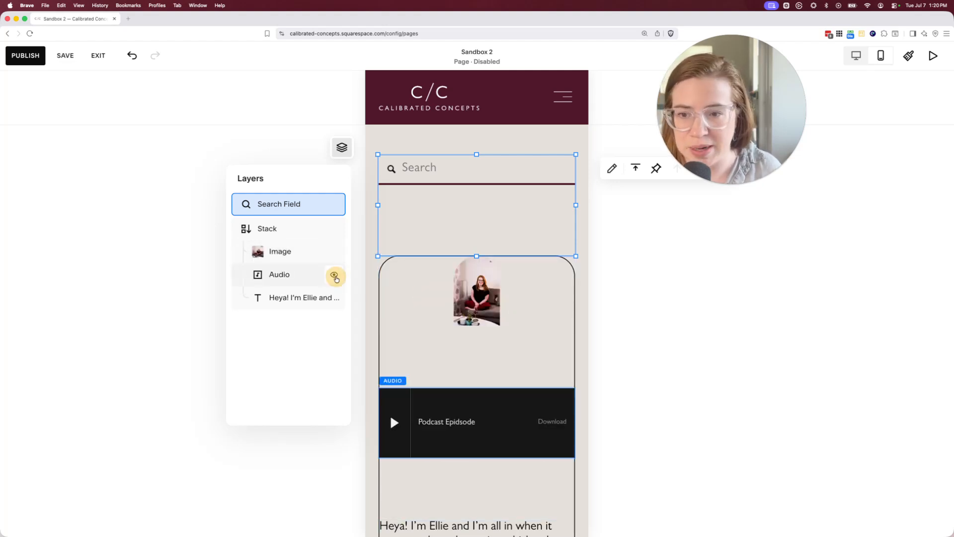
{"action": "left_click", "coordinate": [334, 205]}
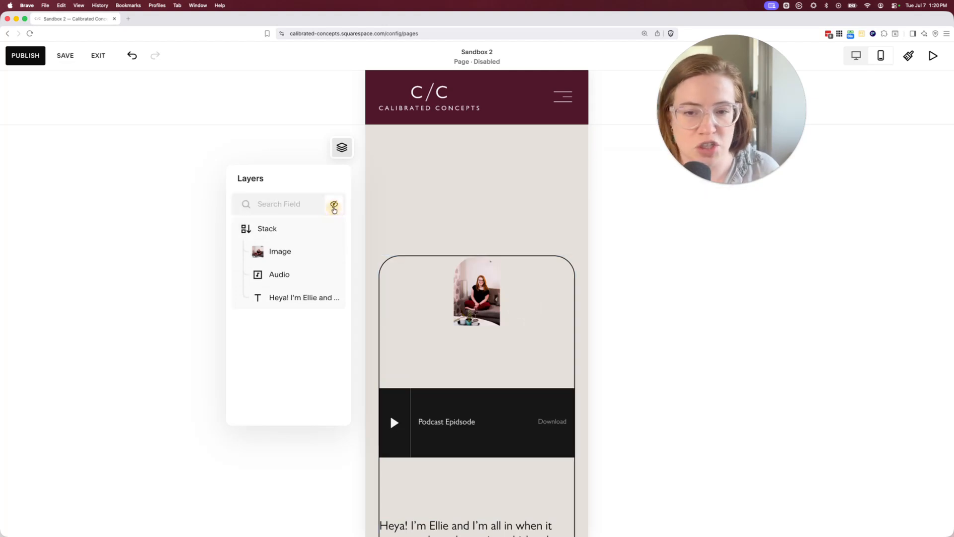
{"action": "left_click", "coordinate": [334, 205]}
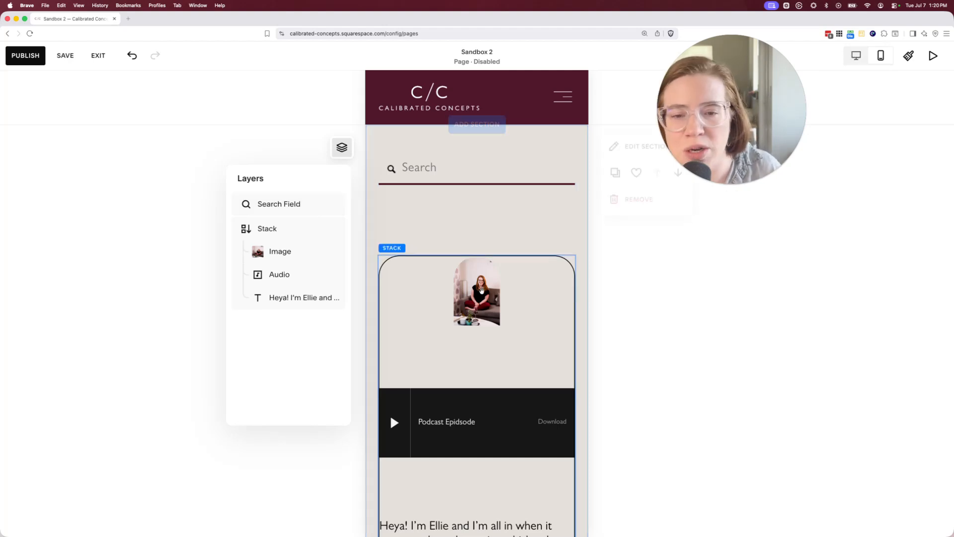
- Look through the page's sections in mobile view and return to the first section
{"action": "scroll", "coordinate": [506, 261], "scroll_direction": "down", "scroll_amount": 15}
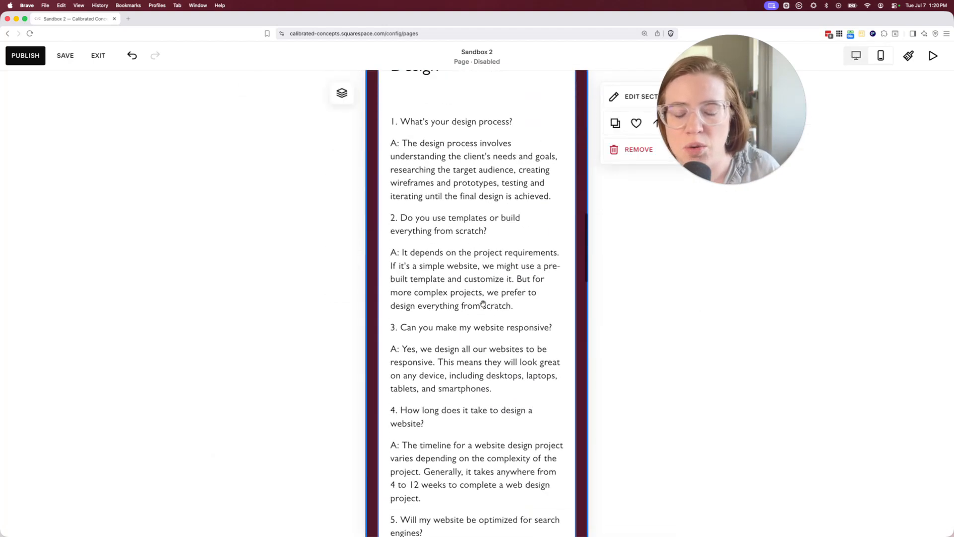
{"action": "scroll", "coordinate": [483, 303], "scroll_direction": "down", "scroll_amount": 10}
{"action": "scroll", "coordinate": [483, 303], "scroll_direction": "up", "scroll_amount": 3}
{"action": "scroll", "coordinate": [483, 303], "scroll_direction": "down", "scroll_amount": 6}
{"action": "scroll", "coordinate": [483, 303], "scroll_direction": "down", "scroll_amount": 5}
{"action": "scroll", "coordinate": [496, 307], "scroll_direction": "up", "scroll_amount": 10}
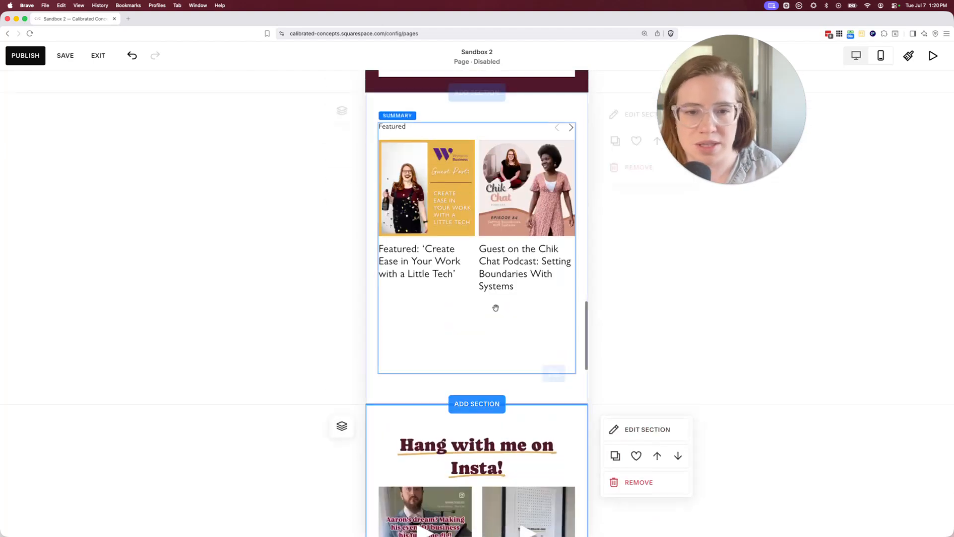
{"action": "scroll", "coordinate": [495, 308], "scroll_direction": "up", "scroll_amount": 10}
{"action": "scroll", "coordinate": [542, 306], "scroll_direction": "up", "scroll_amount": 15}
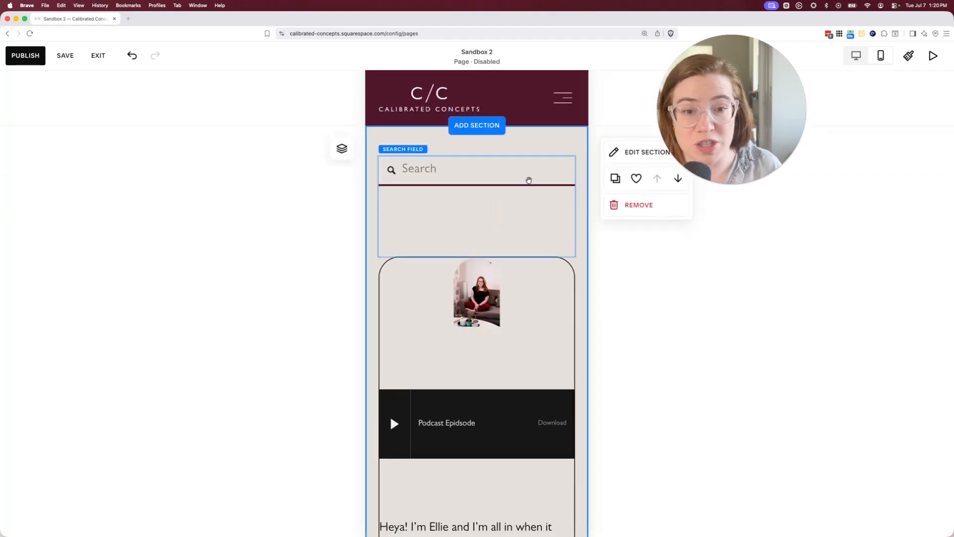
- Shorten the search field block in mobile view and hide the Search Field layer in desktop view
{"action": "left_click", "coordinate": [473, 251]}
{"action": "left_click_drag", "start_coordinate": [477, 248], "coordinate": [483, 192]}
{"action": "left_click", "coordinate": [856, 55]}
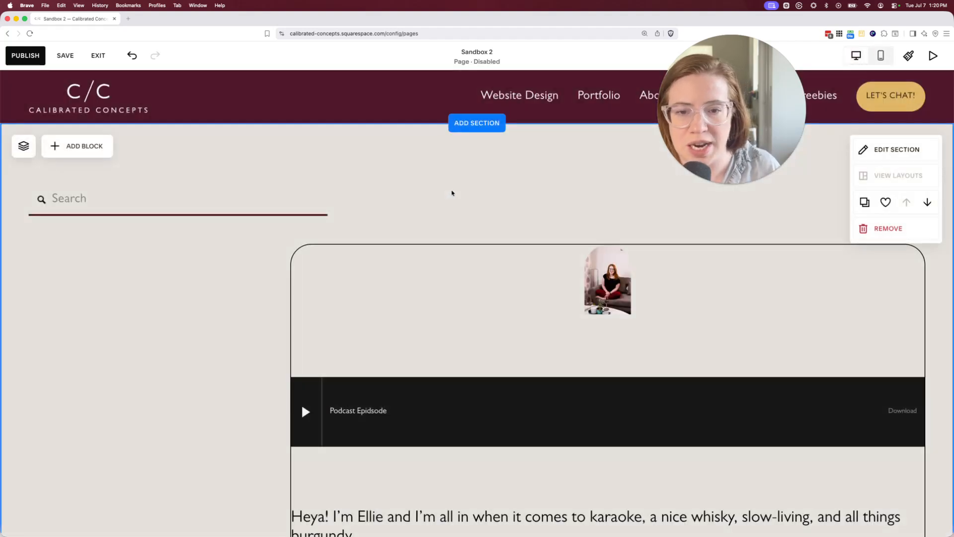
{"action": "left_click", "coordinate": [81, 196]}
{"action": "left_click", "coordinate": [24, 145]}
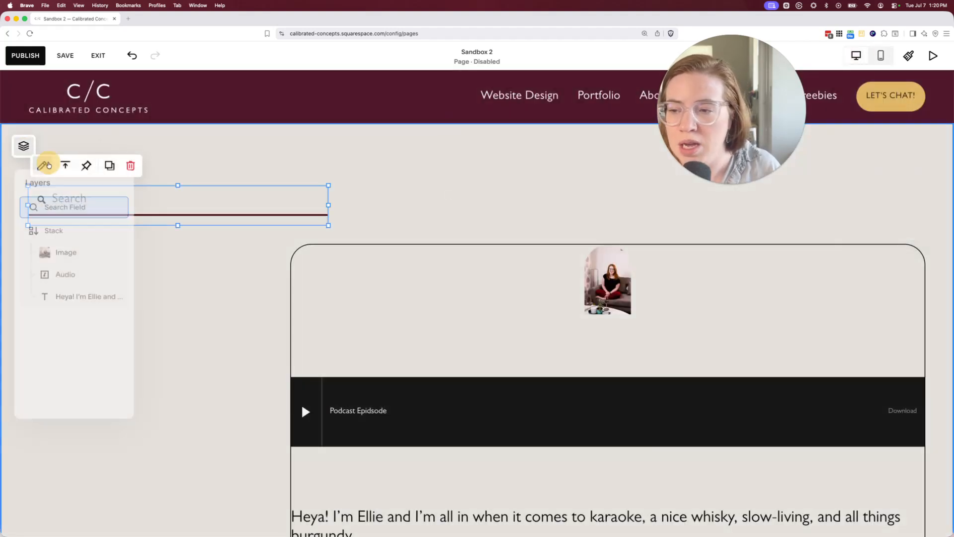
{"action": "left_click", "coordinate": [120, 203]}
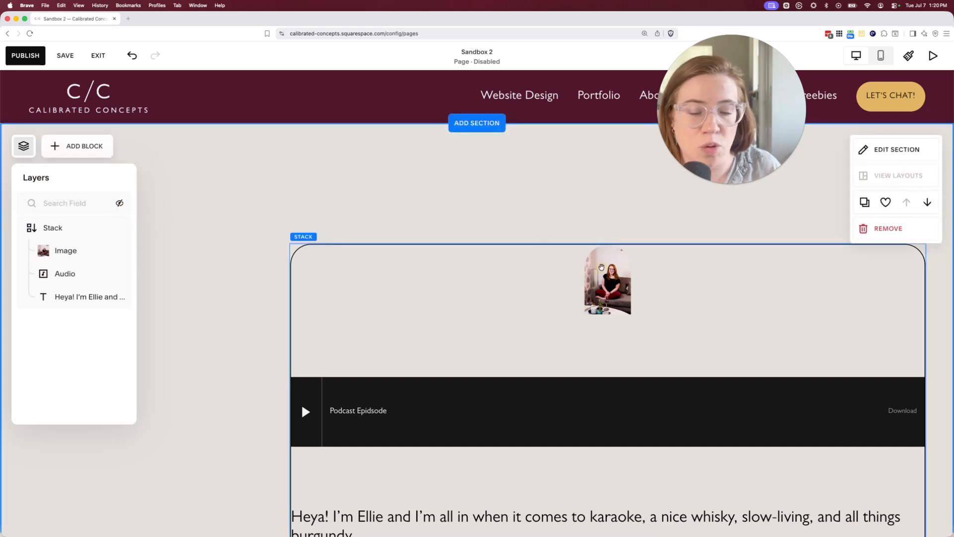
- Move the stack up and left over the hidden search field's space on desktop, and up close below the search field on mobile
{"action": "left_click", "coordinate": [624, 266]}
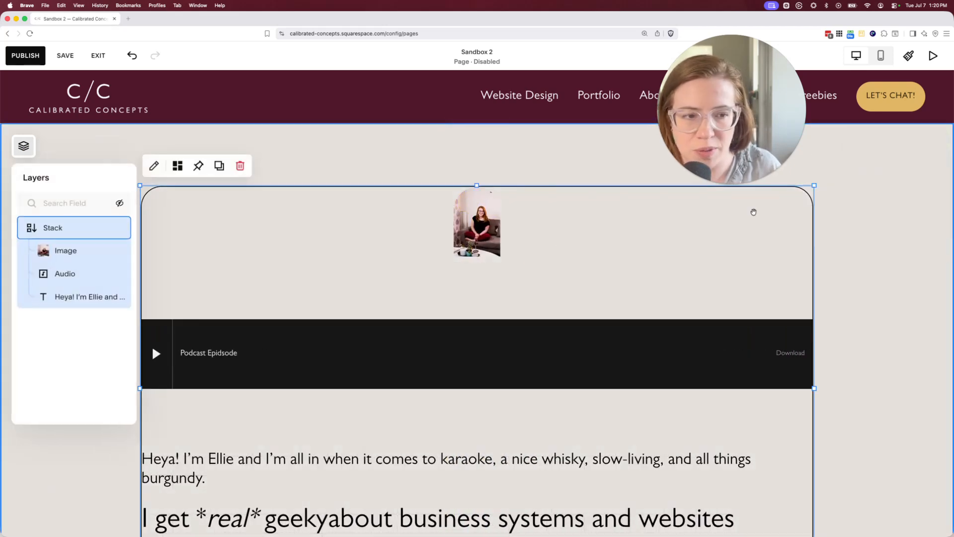
{"action": "left_click", "coordinate": [881, 56]}
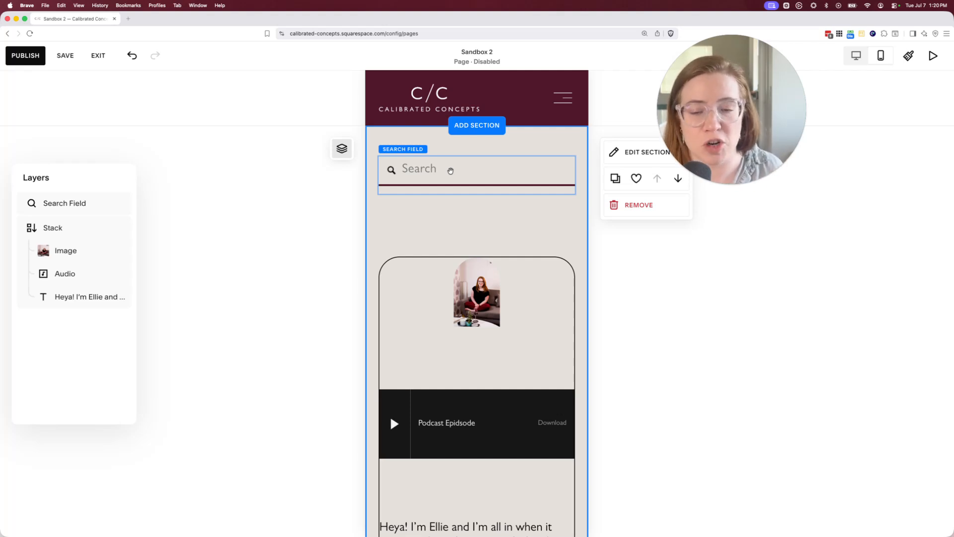
{"action": "left_click_drag", "start_coordinate": [468, 315], "coordinate": [469, 265]}
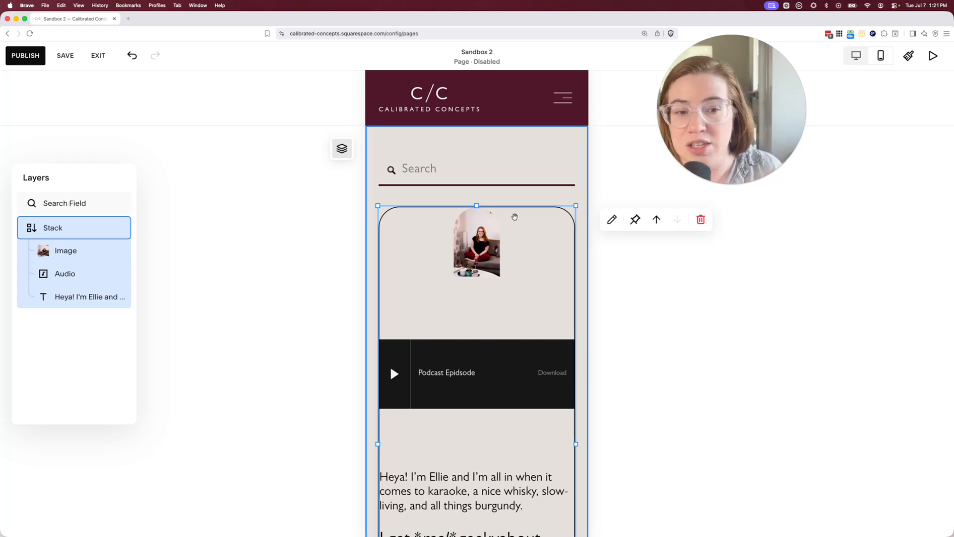
- Unstack the image, audio and text blocks in desktop view
{"action": "left_click", "coordinate": [856, 55]}
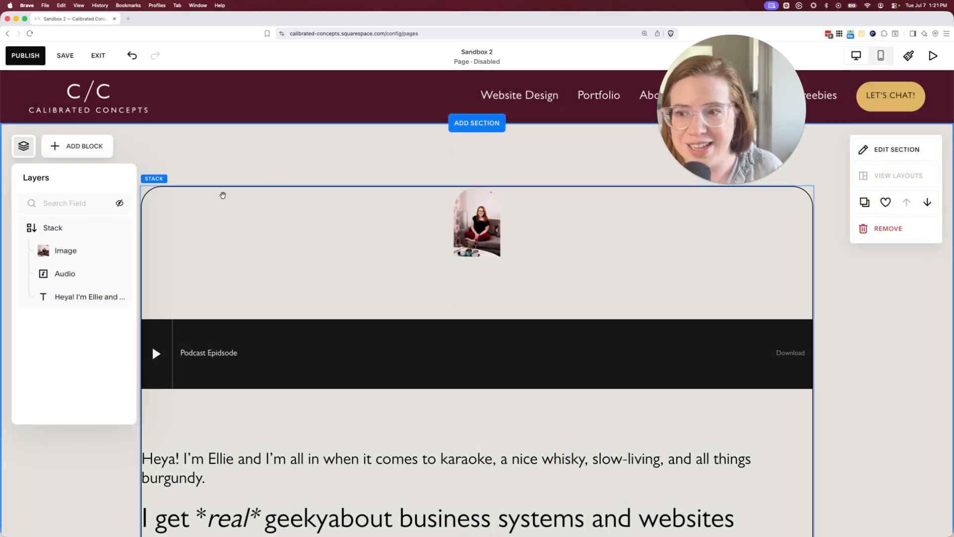
{"action": "left_click", "coordinate": [221, 195]}
{"action": "scroll", "coordinate": [197, 186], "scroll_direction": "down", "scroll_amount": 1}
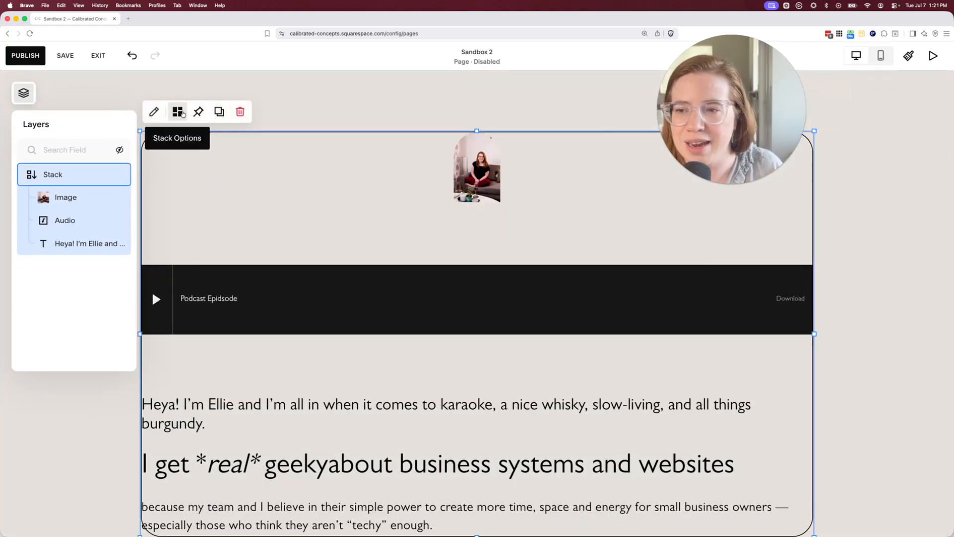
{"action": "left_click", "coordinate": [182, 114]}
{"action": "left_click", "coordinate": [192, 139]}
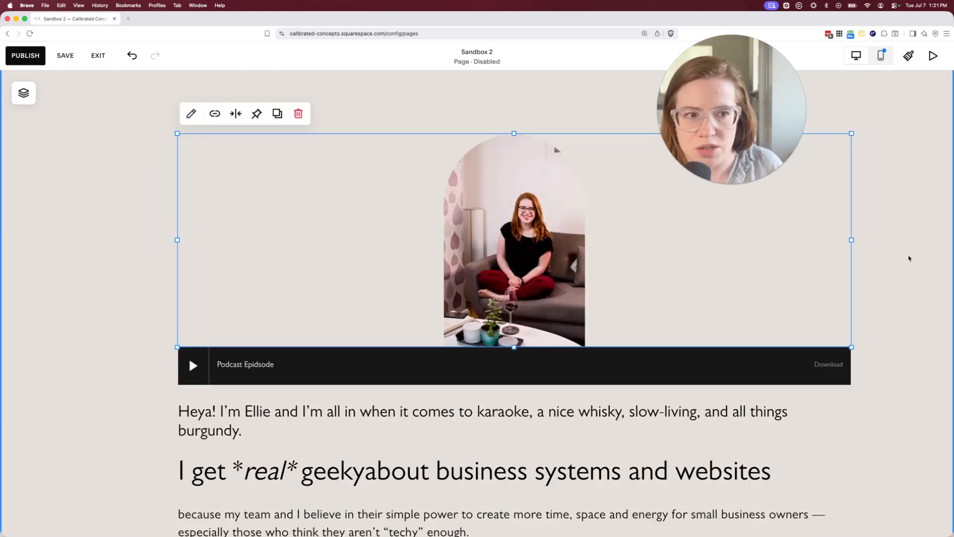
- Move the text block and the audio block slightly down to leave space between the separate blocks
{"action": "scroll", "coordinate": [699, 283], "scroll_direction": "down", "scroll_amount": 4}
{"action": "left_click_drag", "start_coordinate": [569, 273], "coordinate": [575, 288]}
{"action": "left_click_drag", "start_coordinate": [552, 157], "coordinate": [553, 180]}
{"action": "scroll", "coordinate": [552, 188], "scroll_direction": "up", "scroll_amount": 4}
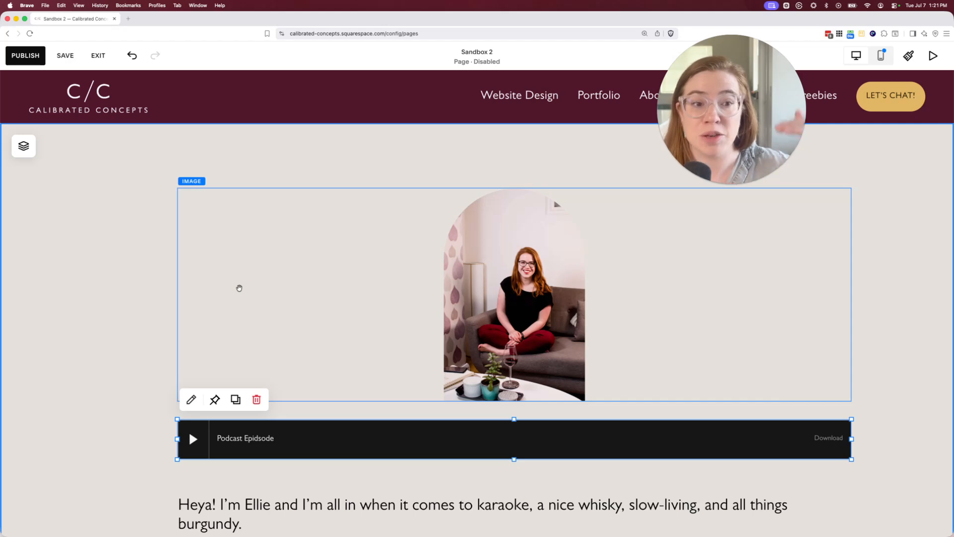
- Select the image, audio and text blocks together and stack them into one group
{"action": "scroll", "coordinate": [239, 288], "scroll_direction": "down", "scroll_amount": 5}
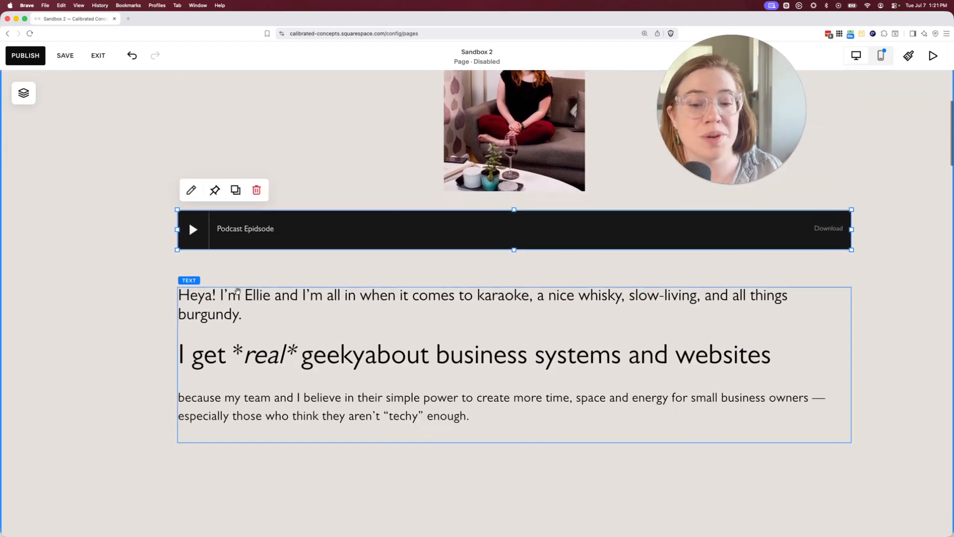
{"action": "scroll", "coordinate": [237, 291], "scroll_direction": "up", "scroll_amount": 2}
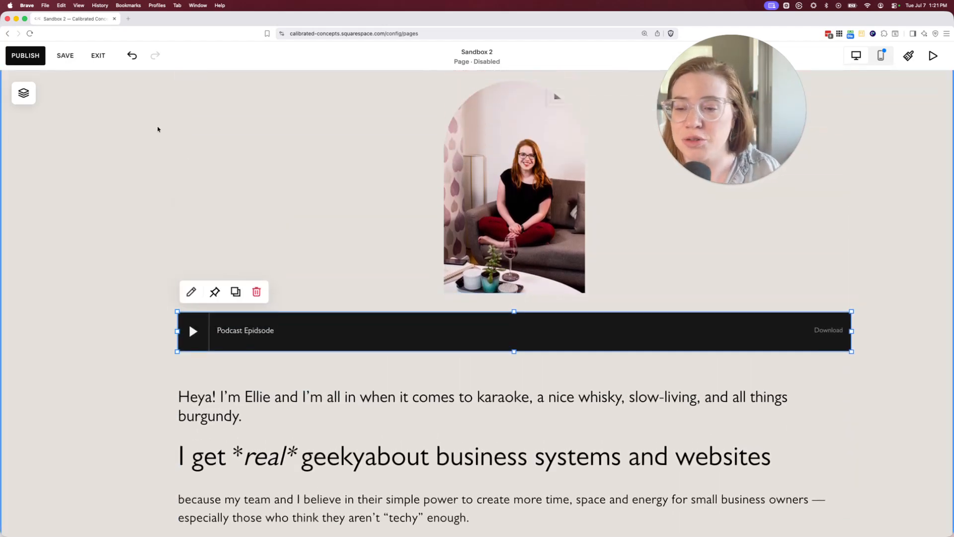
{"action": "scroll", "coordinate": [318, 227], "scroll_direction": "up", "scroll_amount": 2}
{"action": "left_click", "coordinate": [318, 227]}
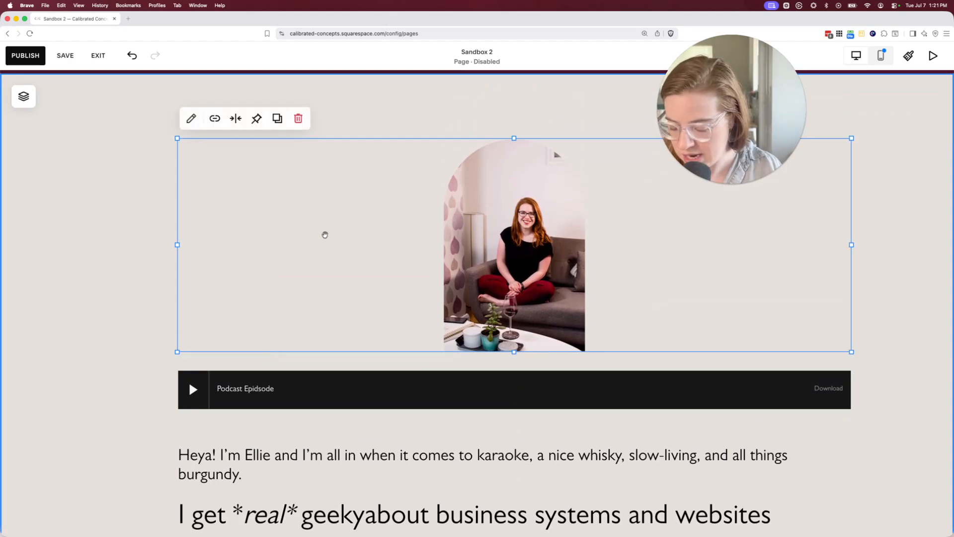
{"action": "scroll", "coordinate": [333, 320], "scroll_direction": "down", "scroll_amount": 1}
{"action": "left_click", "coordinate": [318, 334], "text": "shift"}
{"action": "left_click", "coordinate": [367, 480], "text": "shift"}
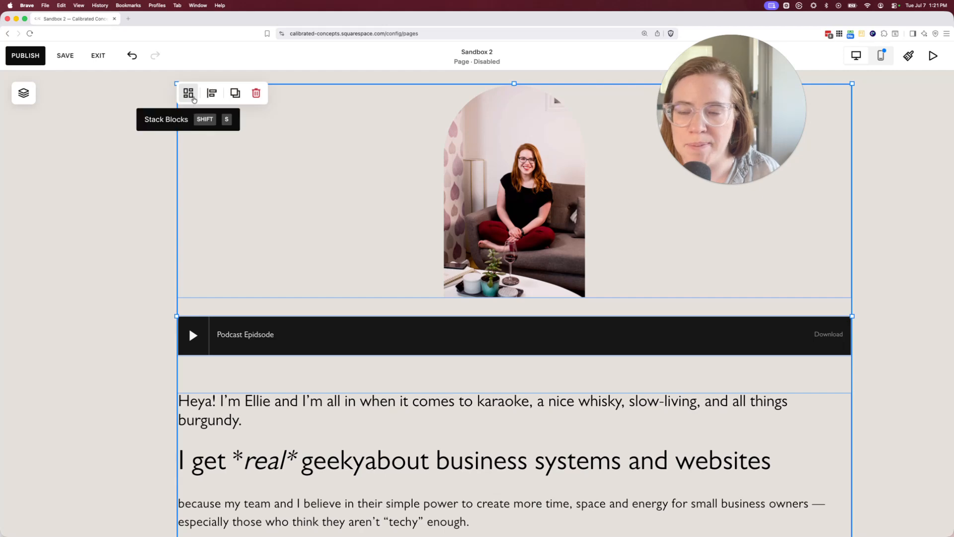
{"action": "left_click", "coordinate": [189, 93]}
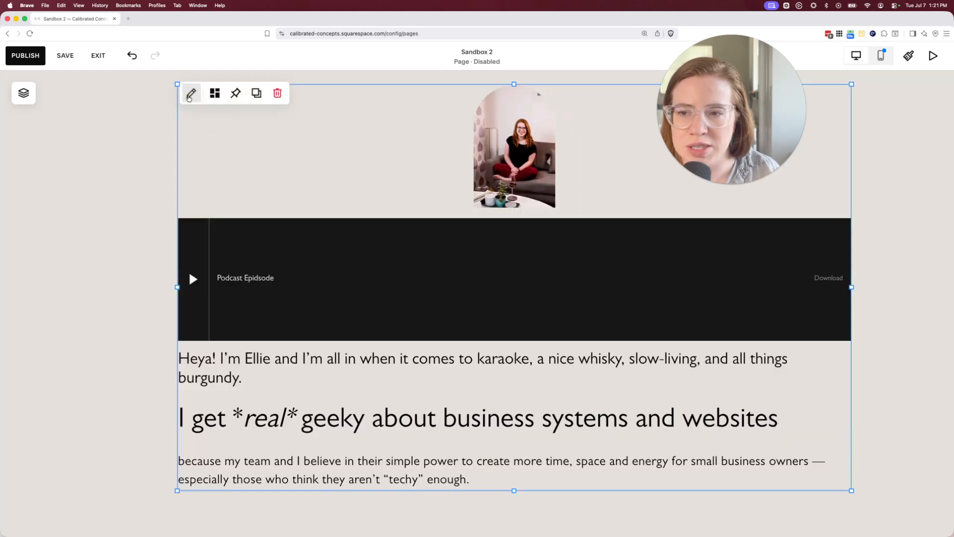
- Move the new stack left so it is centered in the section, and deselect it
{"action": "scroll", "coordinate": [399, 145], "scroll_direction": "up", "scroll_amount": 1}
{"action": "left_click_drag", "start_coordinate": [597, 277], "coordinate": [554, 270]}
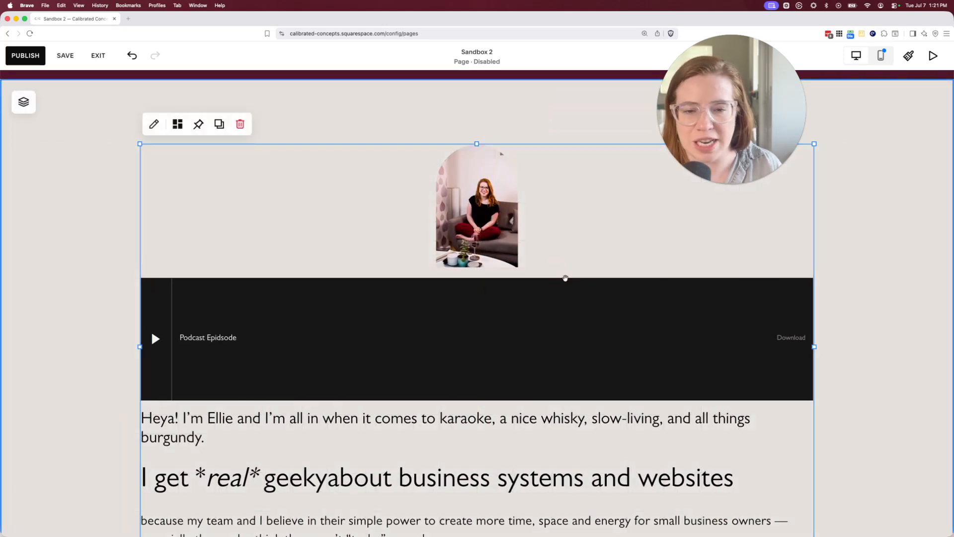
{"action": "left_click", "coordinate": [878, 273]}
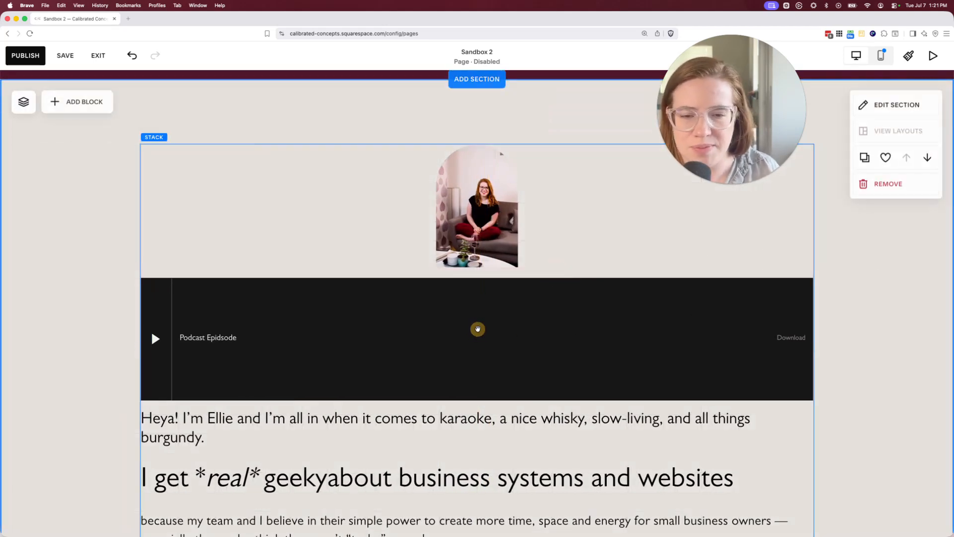
- Open the stack's design settings and extend the stack downward to make it taller
{"action": "left_click", "coordinate": [478, 328]}
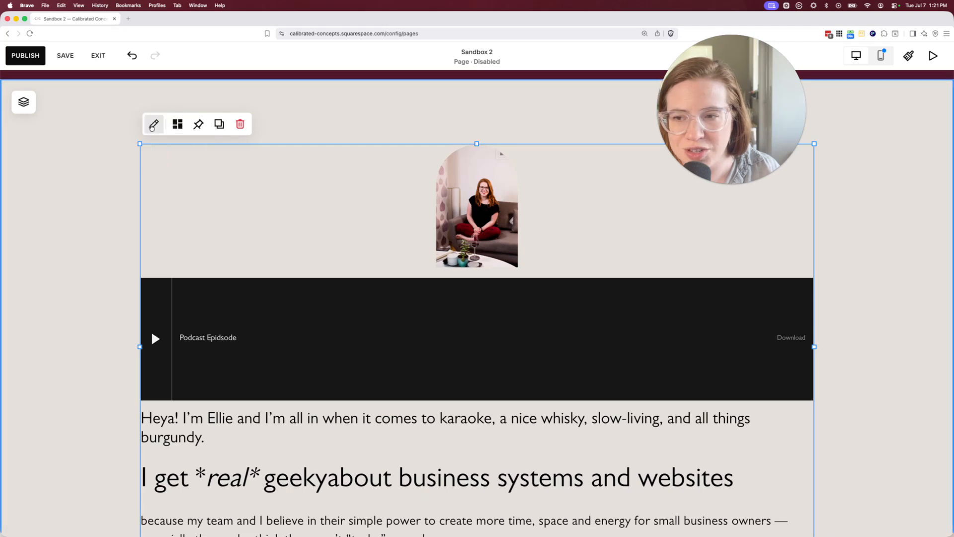
{"action": "left_click", "coordinate": [153, 124]}
{"action": "left_click", "coordinate": [529, 371]}
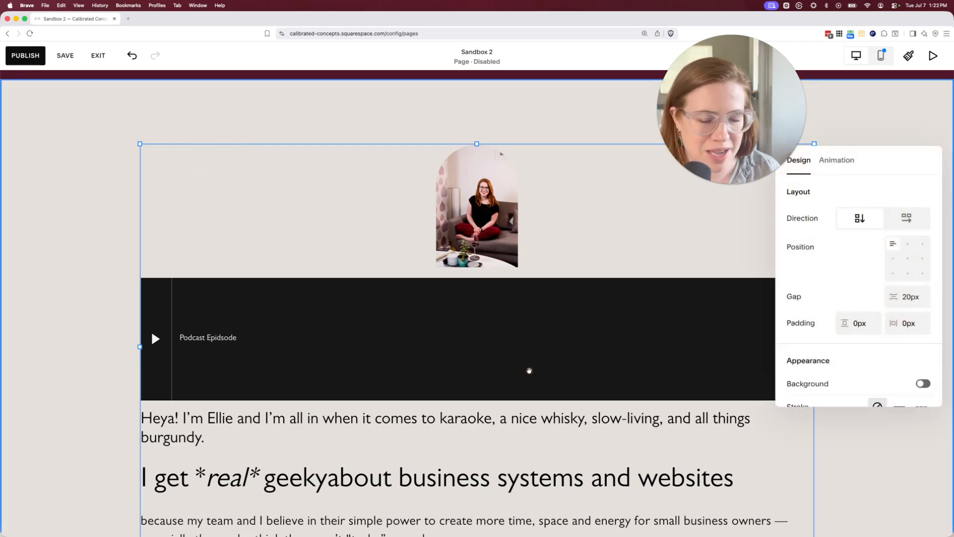
{"action": "scroll", "coordinate": [535, 372], "scroll_direction": "down", "scroll_amount": 2}
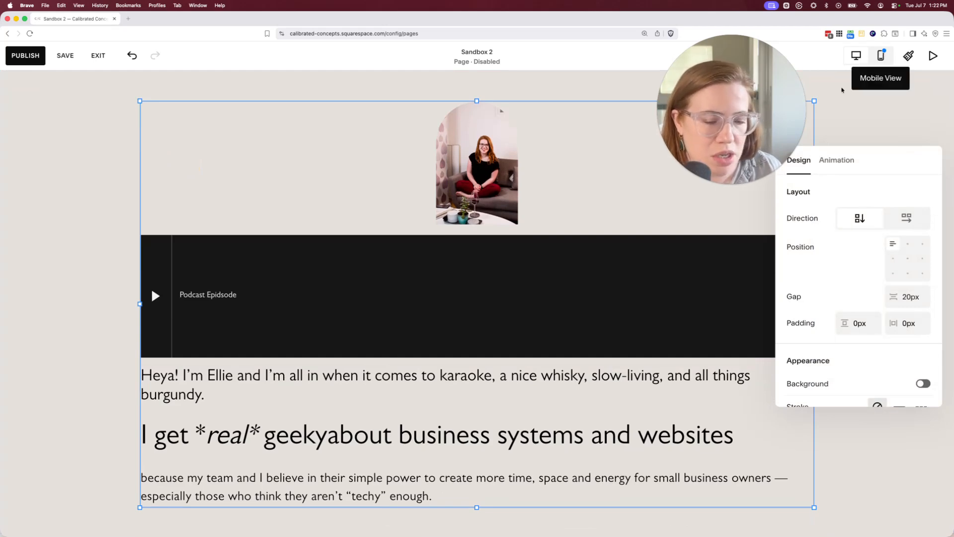
{"action": "scroll", "coordinate": [527, 262], "scroll_direction": "down", "scroll_amount": 5}
{"action": "left_click_drag", "start_coordinate": [475, 390], "coordinate": [495, 469]}
{"action": "scroll", "coordinate": [539, 434], "scroll_direction": "up", "scroll_amount": 3}
- Center the stack's content position and switch its direction to horizontal and back to vertical
{"action": "scroll", "coordinate": [901, 240], "scroll_direction": "down", "scroll_amount": 4}
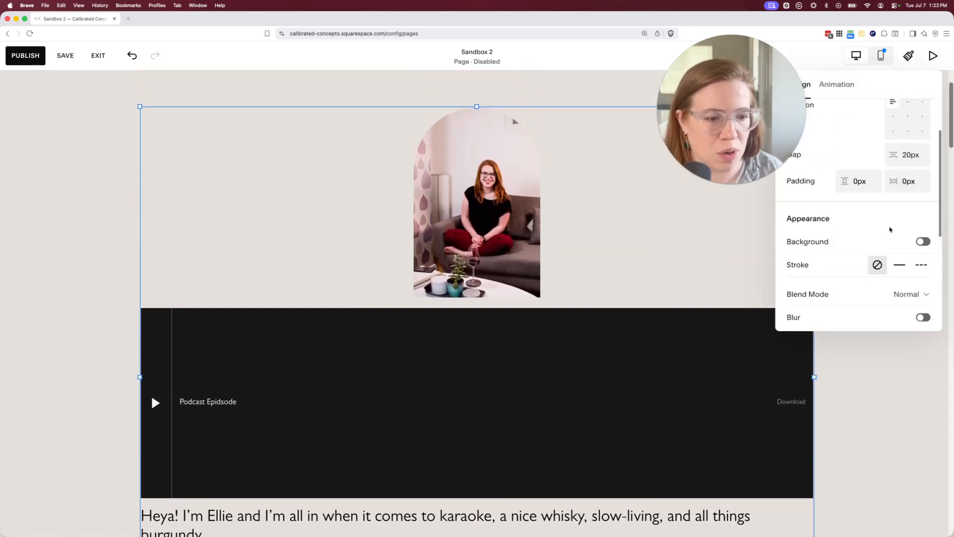
{"action": "scroll", "coordinate": [900, 240], "scroll_direction": "up", "scroll_amount": 5}
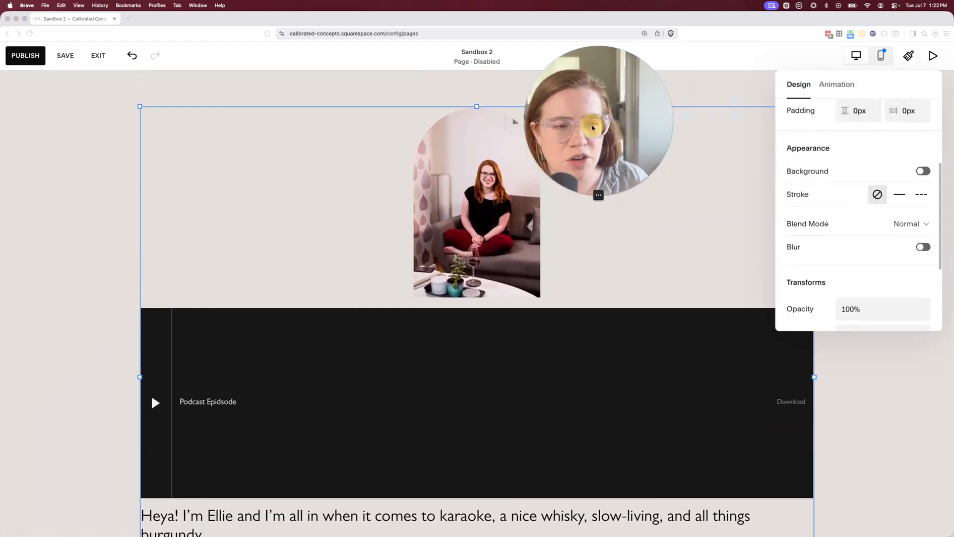
{"action": "left_click", "coordinate": [908, 183]}
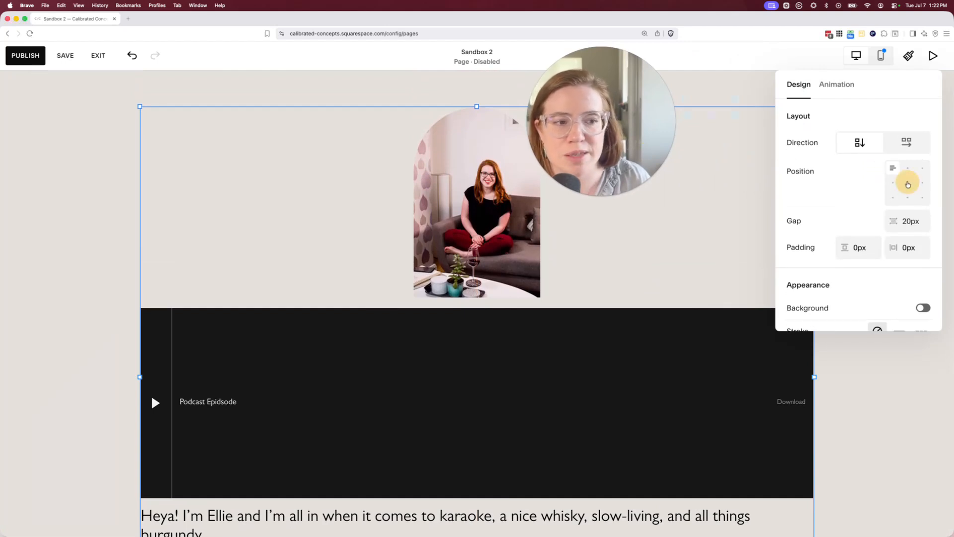
{"action": "left_click", "coordinate": [906, 148]}
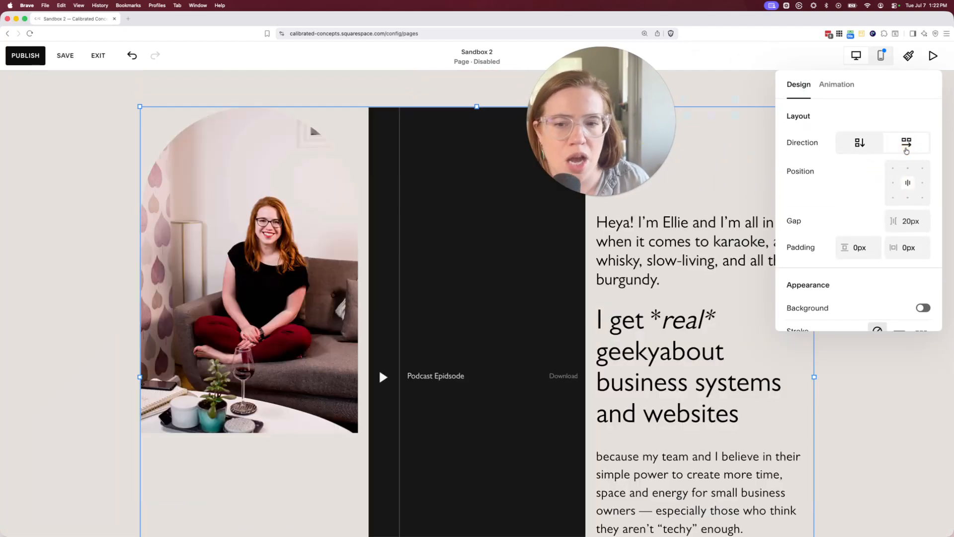
{"action": "left_click", "coordinate": [845, 151]}
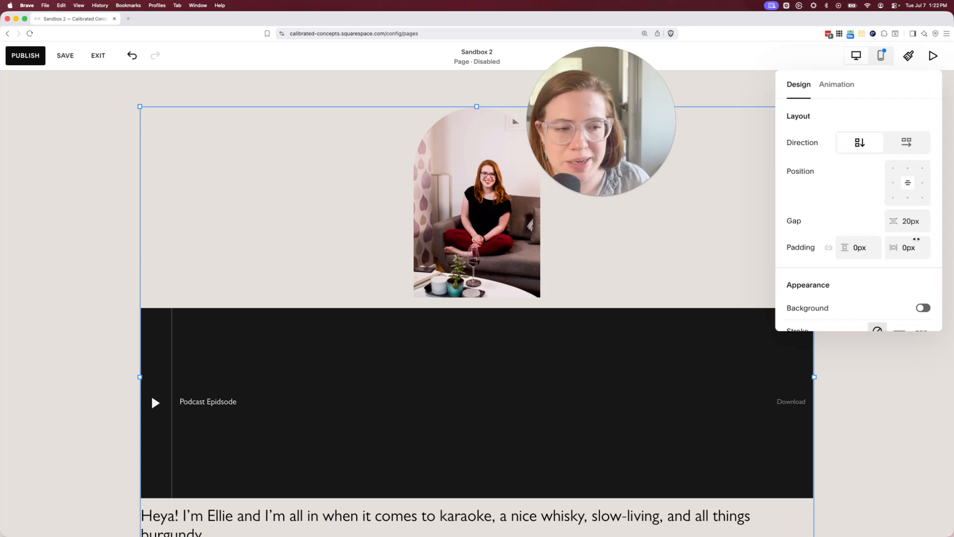
- Set the stack's gap to 60px
{"action": "scroll", "coordinate": [895, 243], "scroll_direction": "down", "scroll_amount": 3}
{"action": "left_click", "coordinate": [909, 155]}
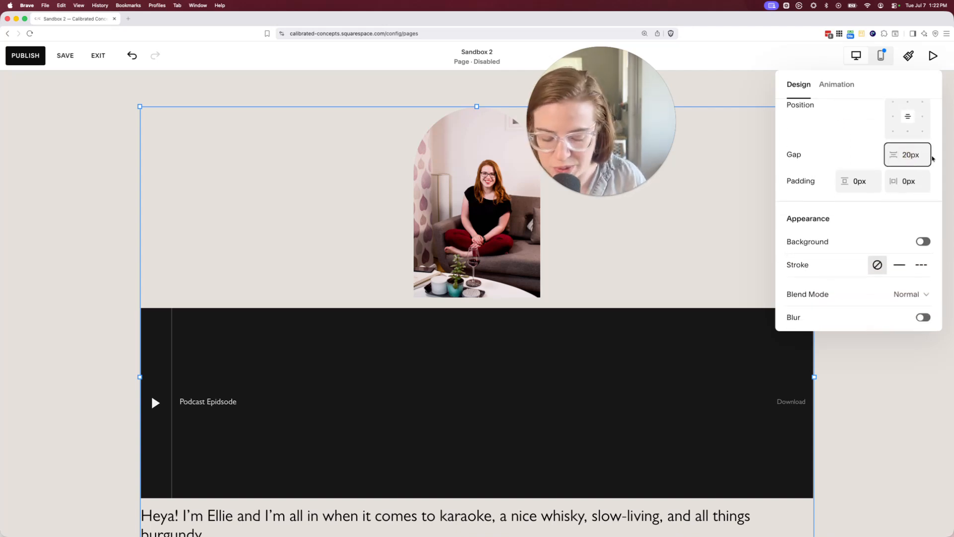
{"action": "left_click", "coordinate": [732, 207]}
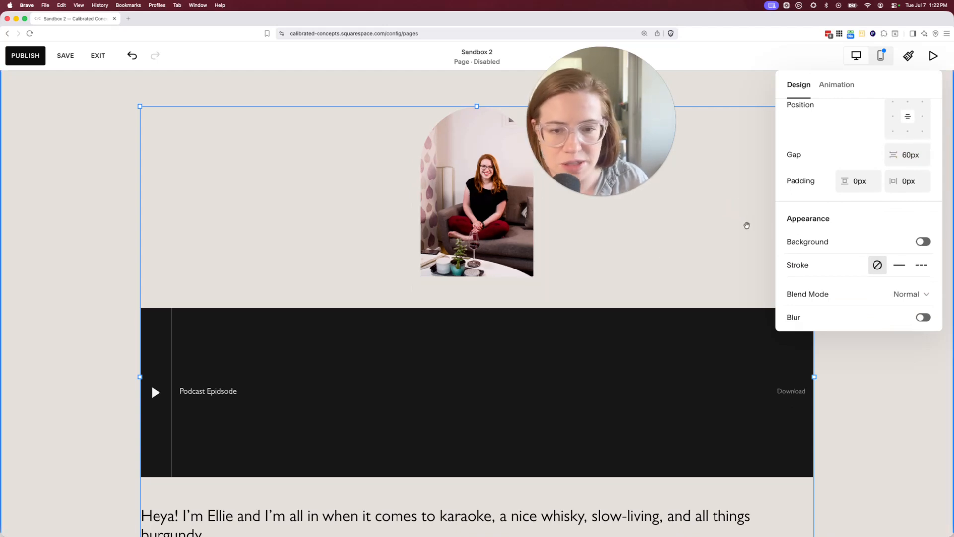
- Turn on the stack's background and review the remaining appearance settings
{"action": "scroll", "coordinate": [873, 259], "scroll_direction": "down", "scroll_amount": 1}
{"action": "left_click", "coordinate": [922, 220]}
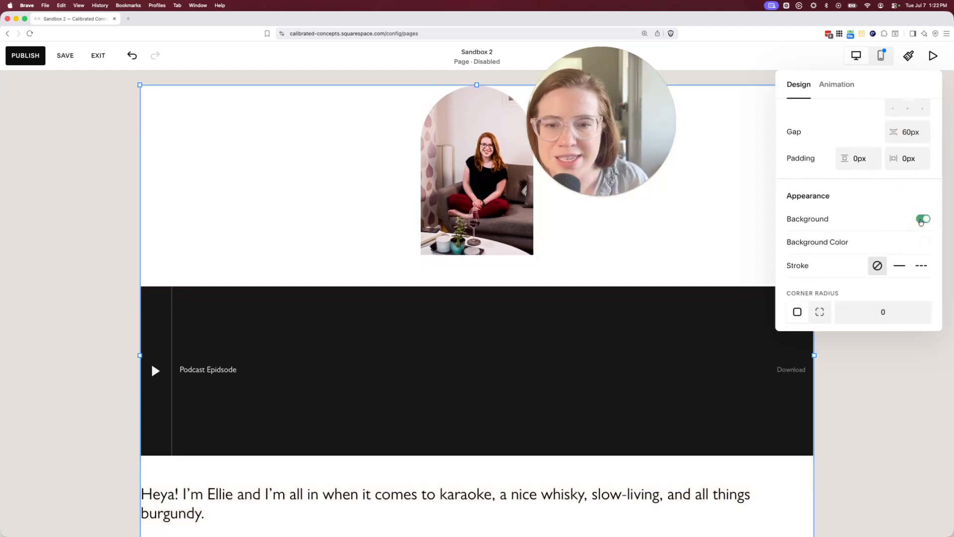
{"action": "scroll", "coordinate": [903, 231], "scroll_direction": "down", "scroll_amount": 5}
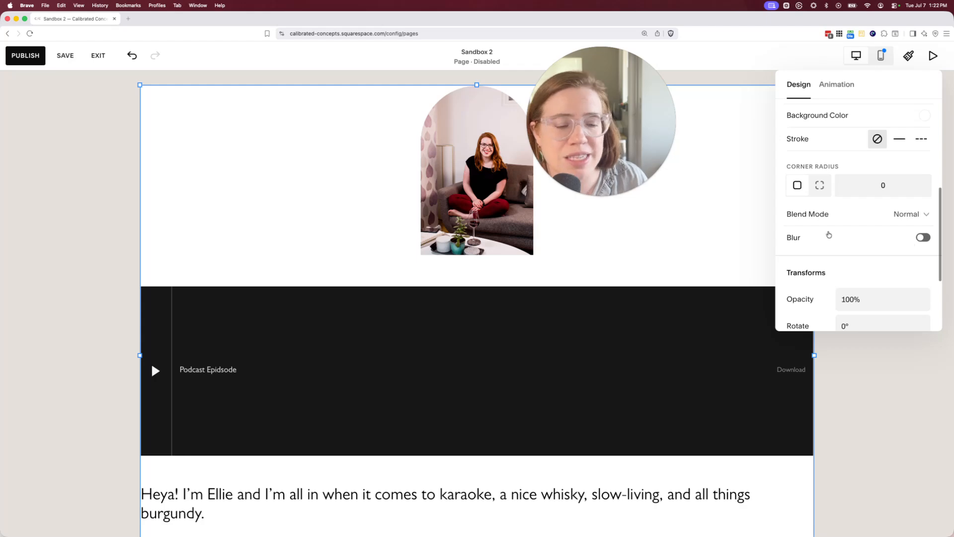
{"action": "scroll", "coordinate": [326, 189], "scroll_direction": "up", "scroll_amount": 3}
- Switch to the mobile view and reset all of the stack's mobile overrides
{"action": "left_click", "coordinate": [881, 56]}
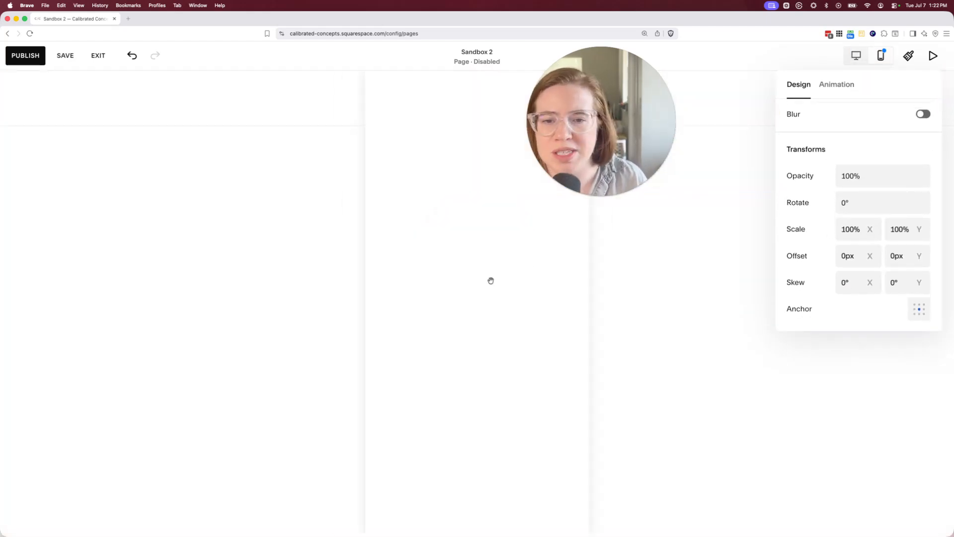
{"action": "scroll", "coordinate": [484, 291], "scroll_direction": "down", "scroll_amount": 1}
{"action": "scroll", "coordinate": [487, 294], "scroll_direction": "up", "scroll_amount": 1}
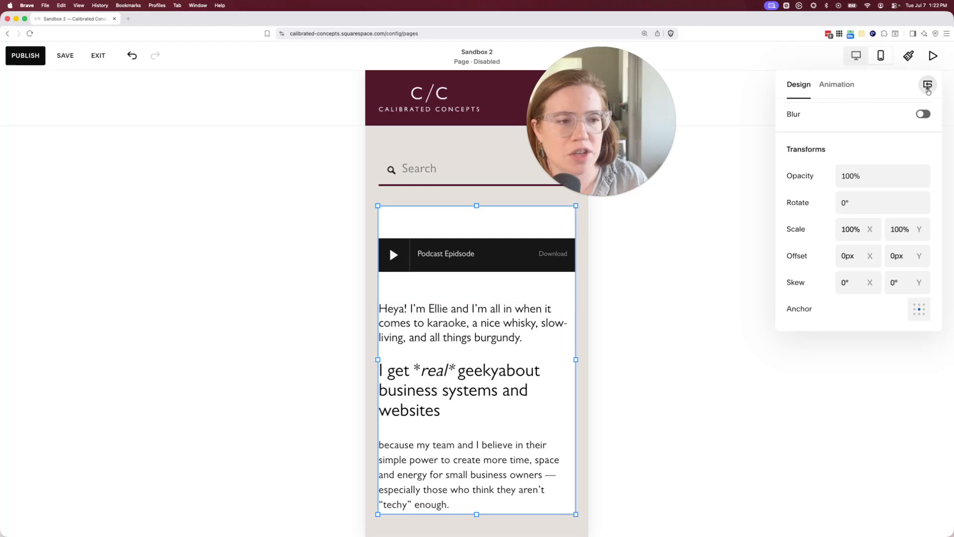
{"action": "left_click_drag", "start_coordinate": [934, 88], "coordinate": [733, 272]}
{"action": "left_click", "coordinate": [732, 266]}
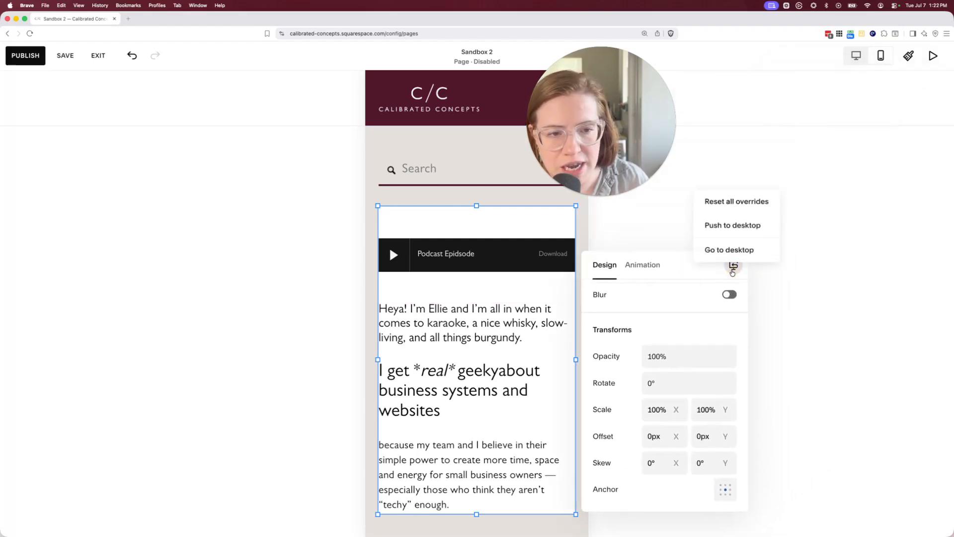
{"action": "left_click", "coordinate": [739, 201]}
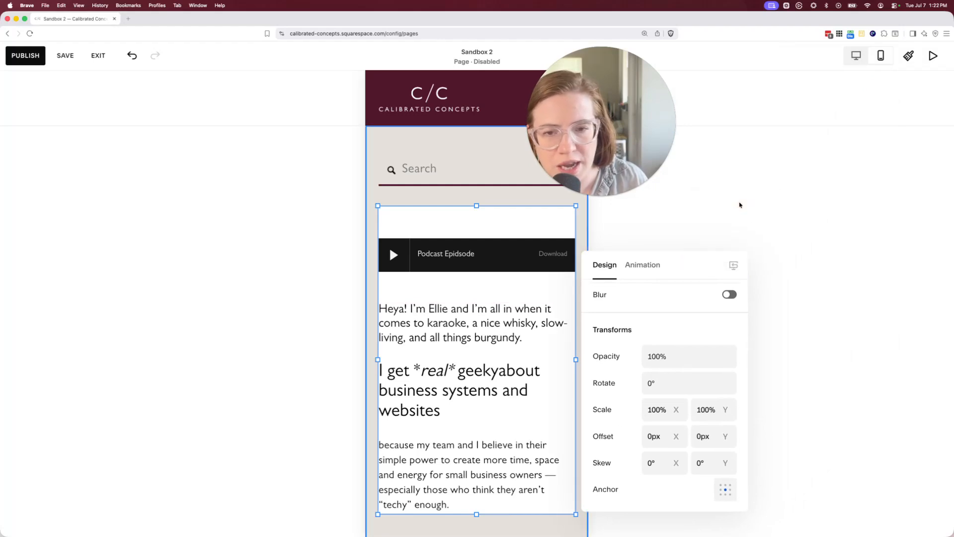
{"action": "scroll", "coordinate": [792, 285], "scroll_direction": "down", "scroll_amount": 5}
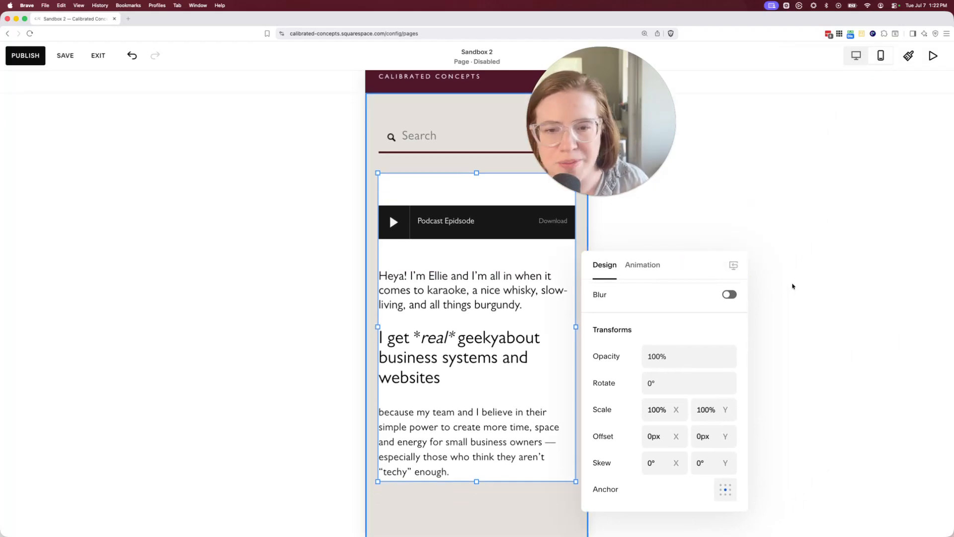
{"action": "scroll", "coordinate": [792, 284], "scroll_direction": "up", "scroll_amount": 5}
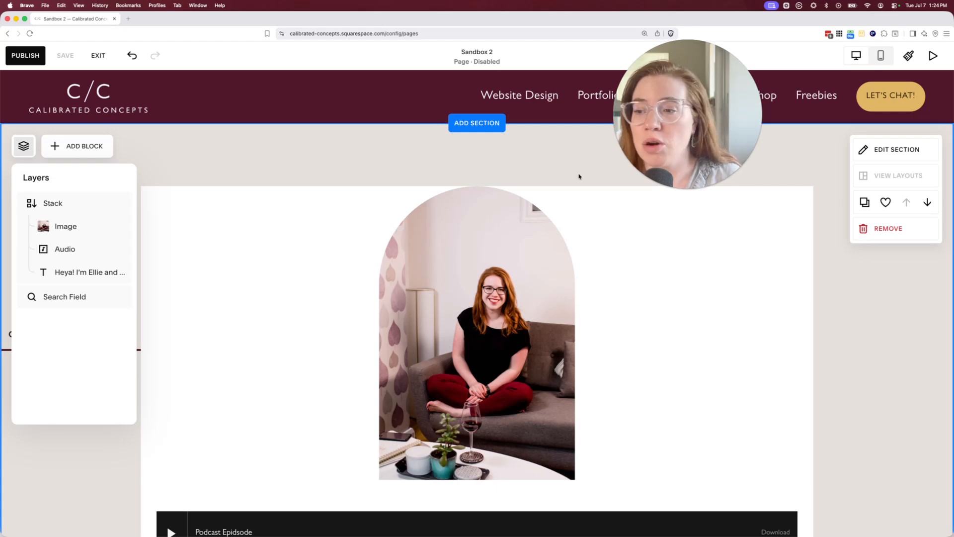
- Open the stack's design settings, try the top-left and middle-right content positions, and return the position to center
{"action": "left_click", "coordinate": [325, 216]}
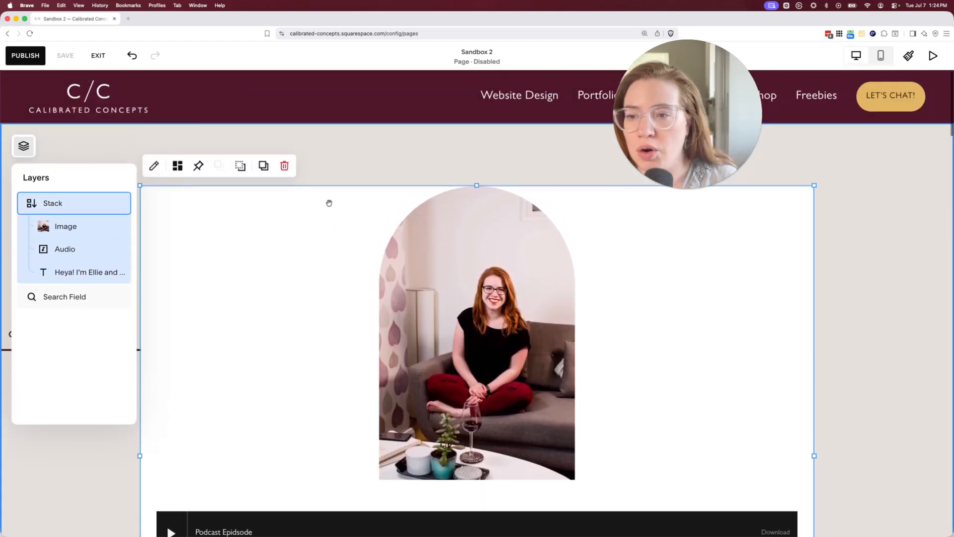
{"action": "left_click", "coordinate": [153, 166]}
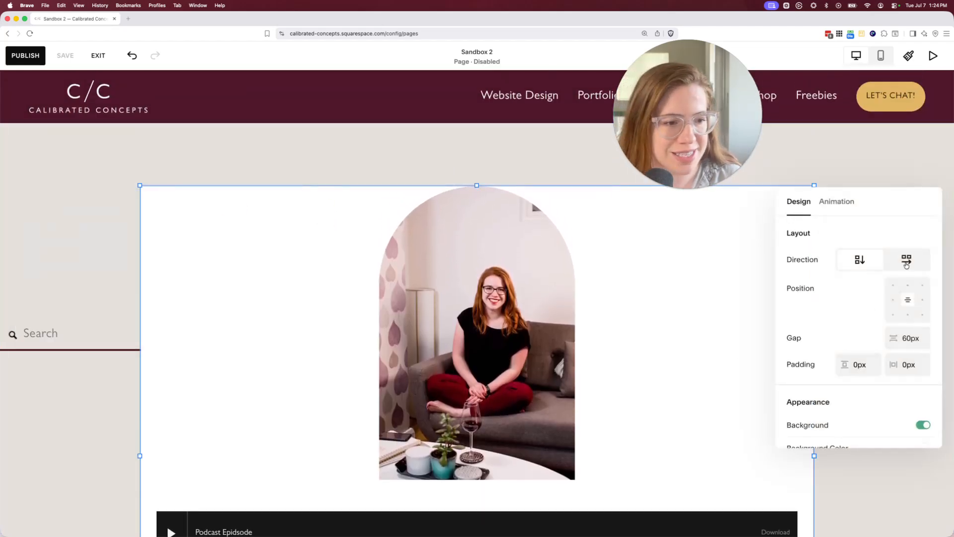
{"action": "left_click", "coordinate": [895, 287]}
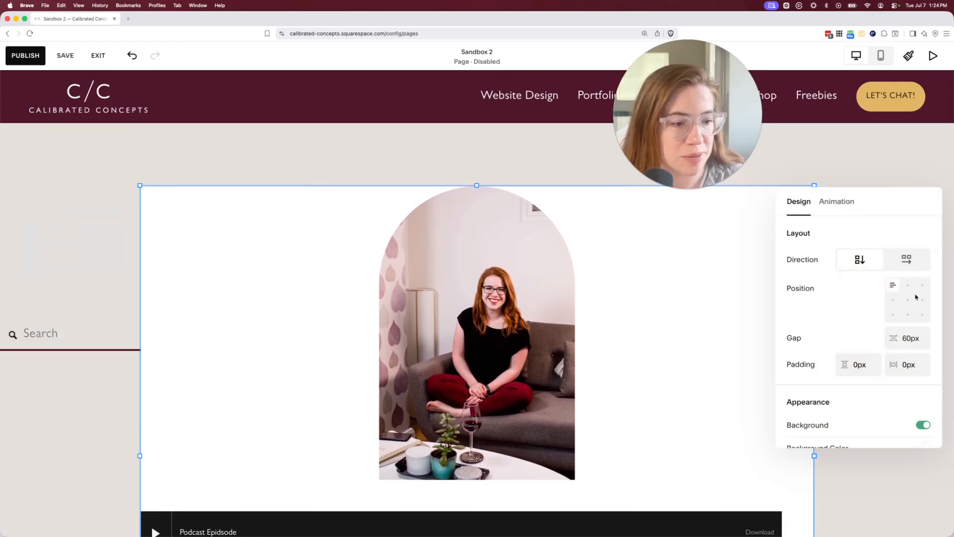
{"action": "left_click", "coordinate": [922, 301]}
{"action": "left_click", "coordinate": [907, 300]}
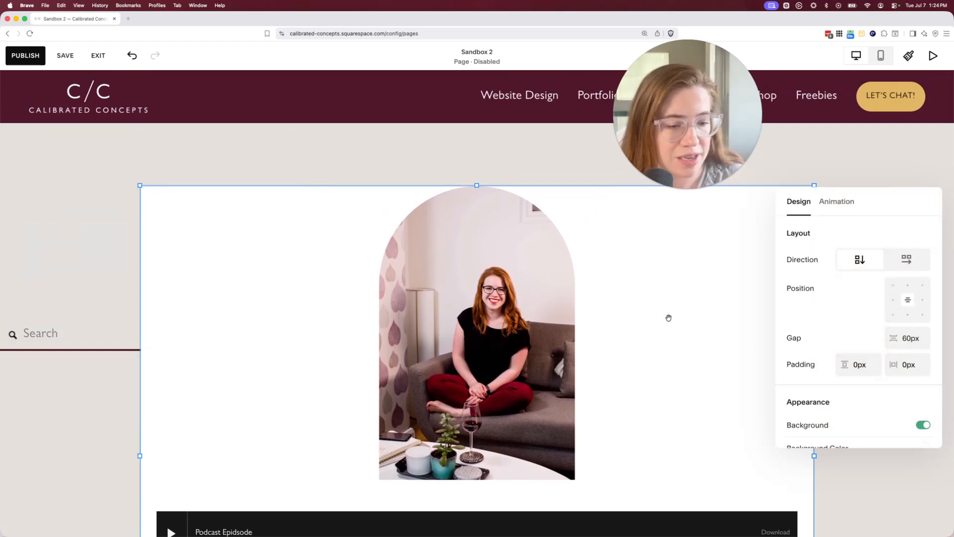
- Start an On Hover animation trigger for the stack and try the Grow and Look presets
{"action": "scroll", "coordinate": [738, 318], "scroll_direction": "down", "scroll_amount": 5}
{"action": "scroll", "coordinate": [880, 338], "scroll_direction": "down", "scroll_amount": 3}
{"action": "scroll", "coordinate": [880, 337], "scroll_direction": "down", "scroll_amount": 10}
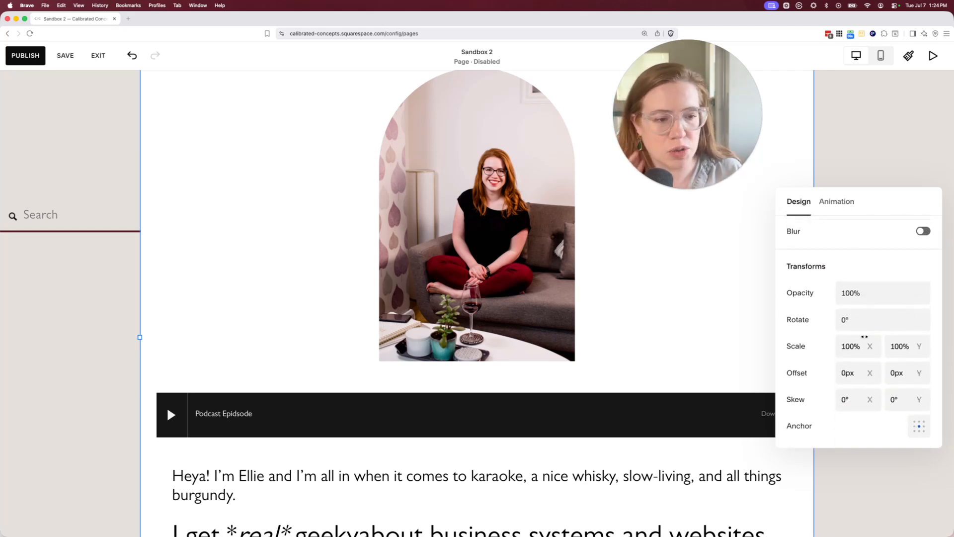
{"action": "left_click", "coordinate": [837, 201]}
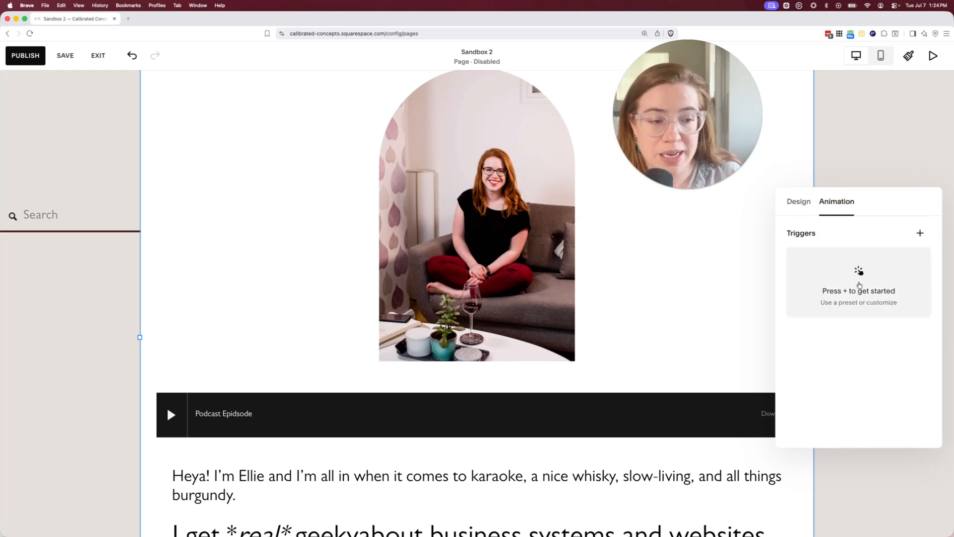
{"action": "left_click", "coordinate": [859, 285]}
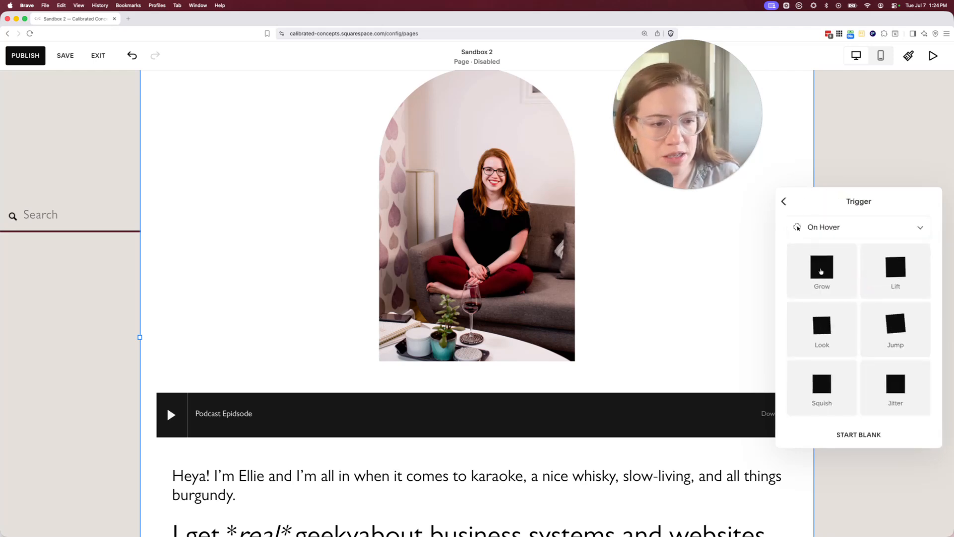
{"action": "left_click", "coordinate": [821, 268]}
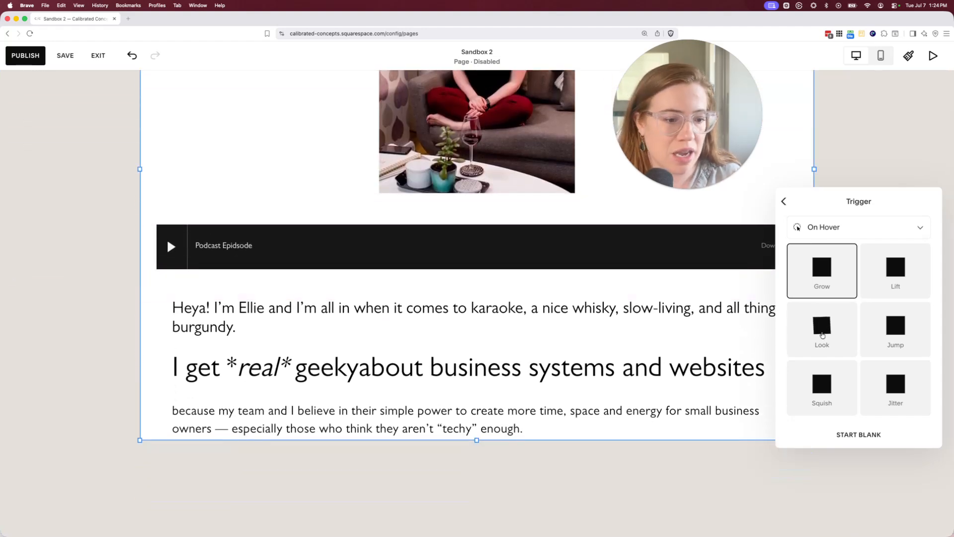
{"action": "left_click", "coordinate": [822, 327]}
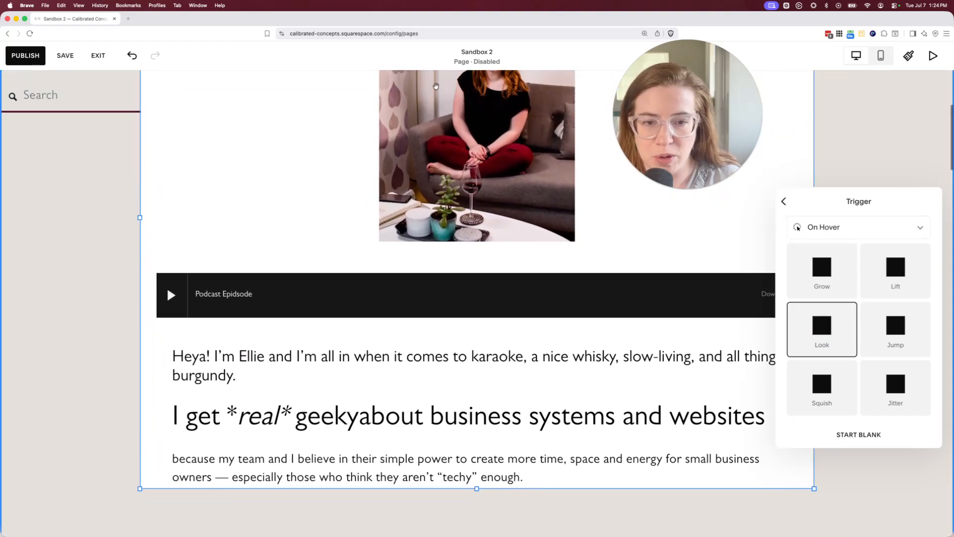
- Try the On Press trigger, switch back to On Hover, and choose the Jump preset for the stack
{"action": "left_click", "coordinate": [833, 231]}
{"action": "left_click", "coordinate": [858, 246]}
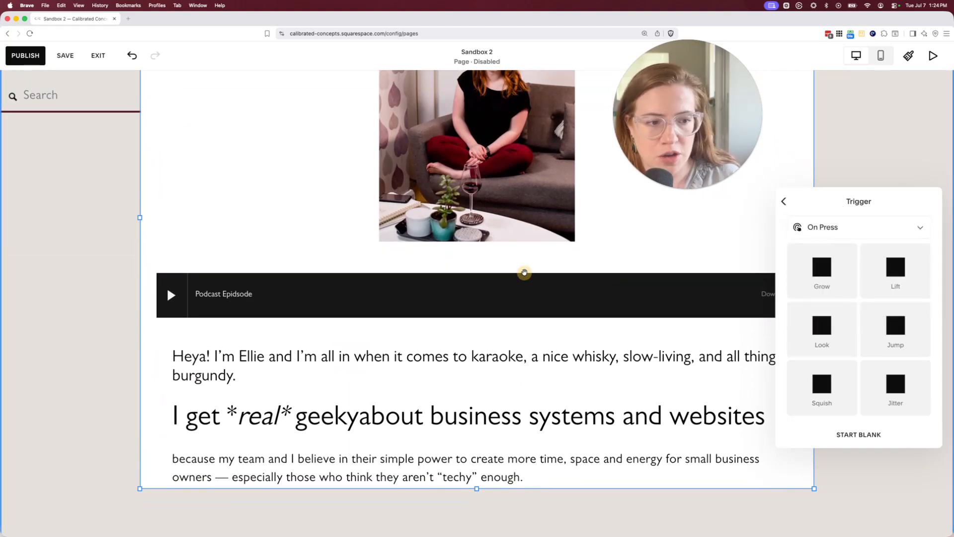
{"action": "scroll", "coordinate": [524, 272], "scroll_direction": "up", "scroll_amount": 1}
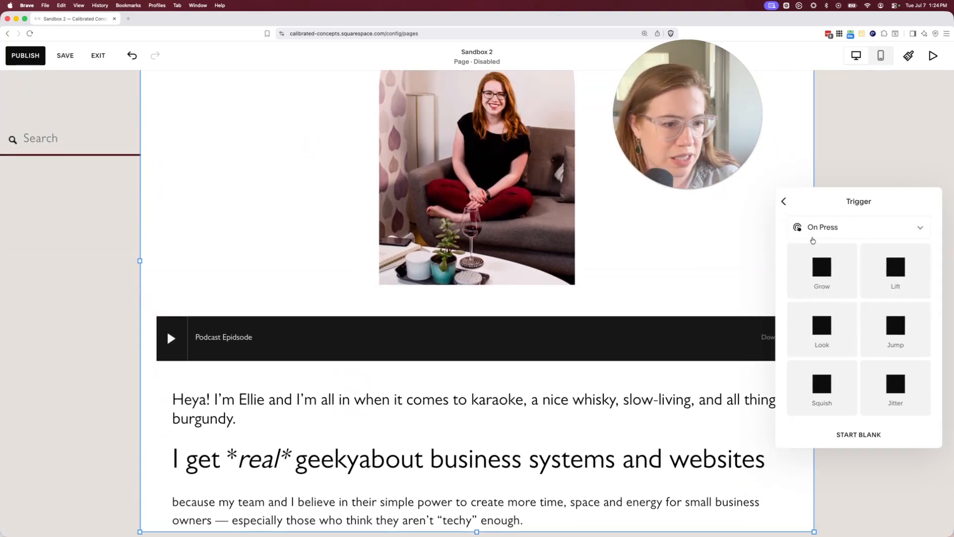
{"action": "left_click", "coordinate": [820, 234]}
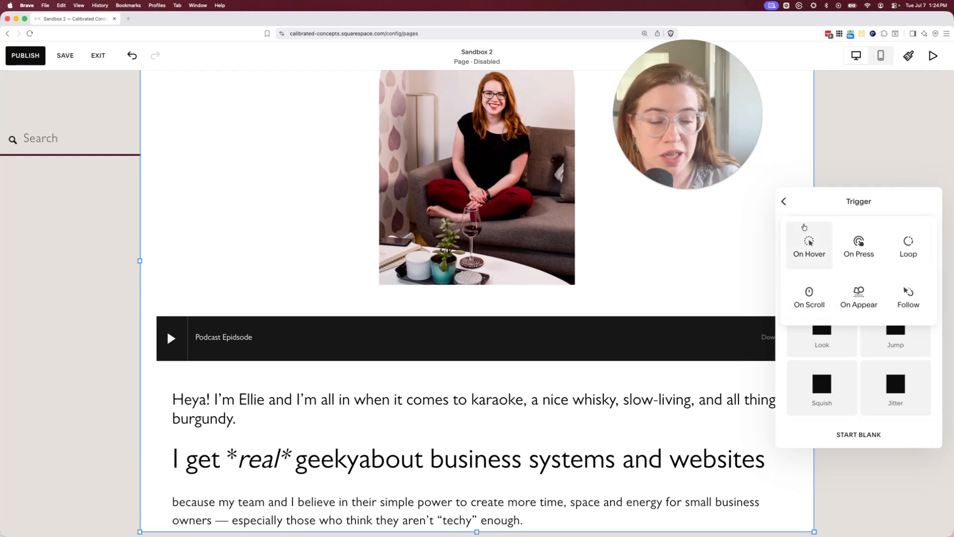
{"action": "left_click", "coordinate": [808, 244]}
{"action": "left_click", "coordinate": [894, 327]}
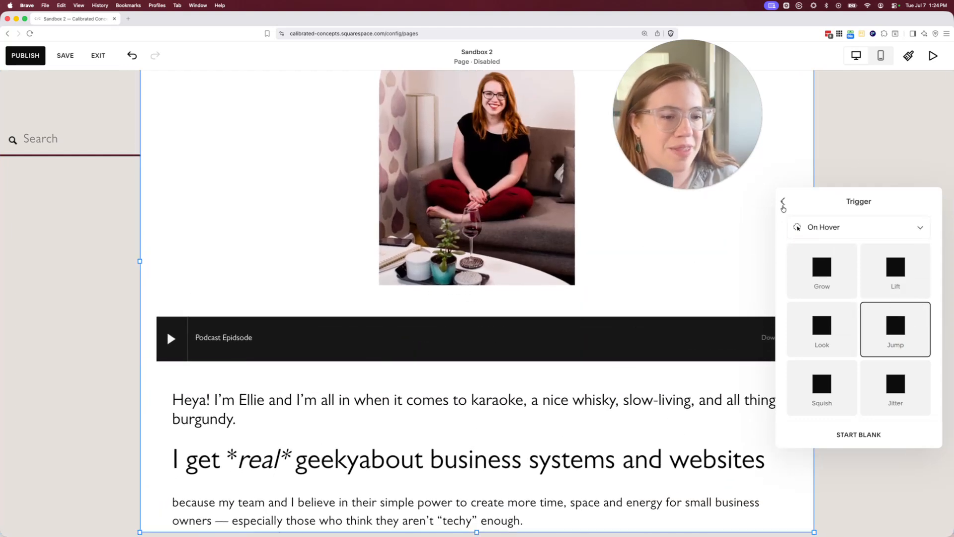
{"action": "left_click", "coordinate": [784, 201]}
- Return to the stack's design settings and set its opacity to 30%
{"action": "left_click", "coordinate": [798, 202]}
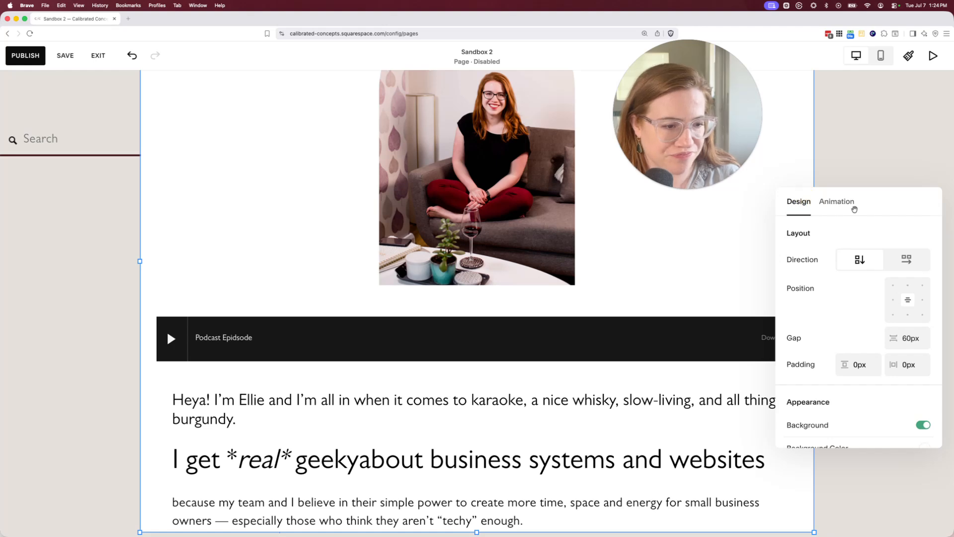
{"action": "scroll", "coordinate": [870, 324], "scroll_direction": "down", "scroll_amount": 10}
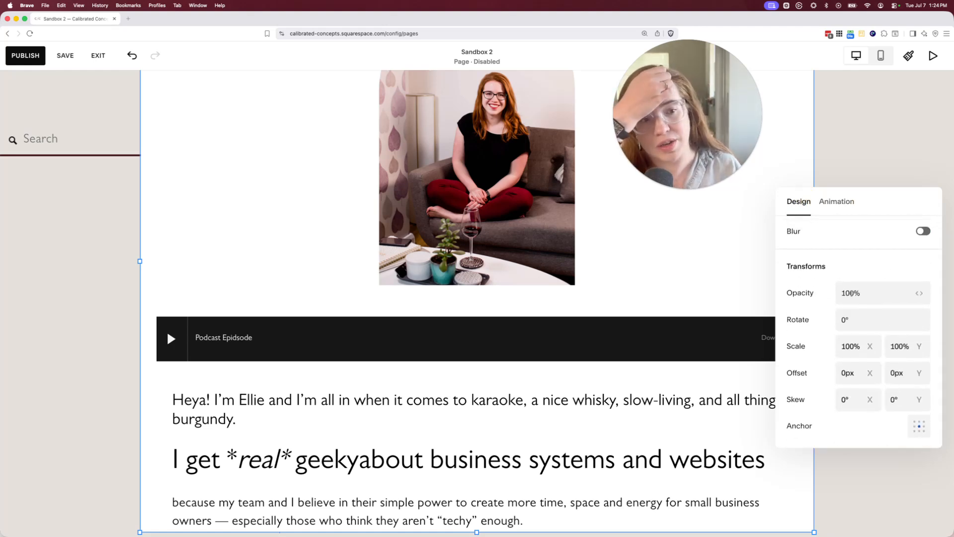
{"action": "left_click", "coordinate": [840, 293]}
{"action": "double_click", "coordinate": [840, 293]}
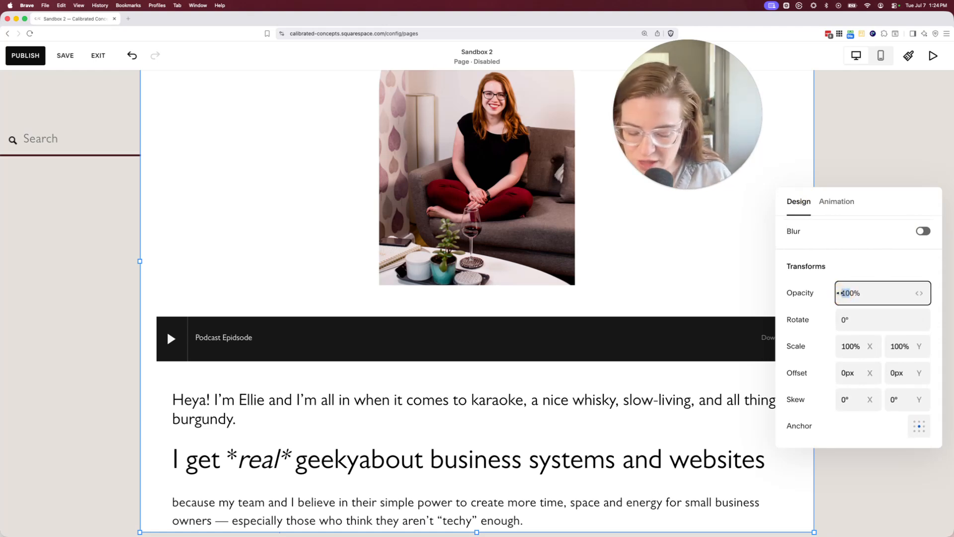
{"action": "key", "text": "Return"}
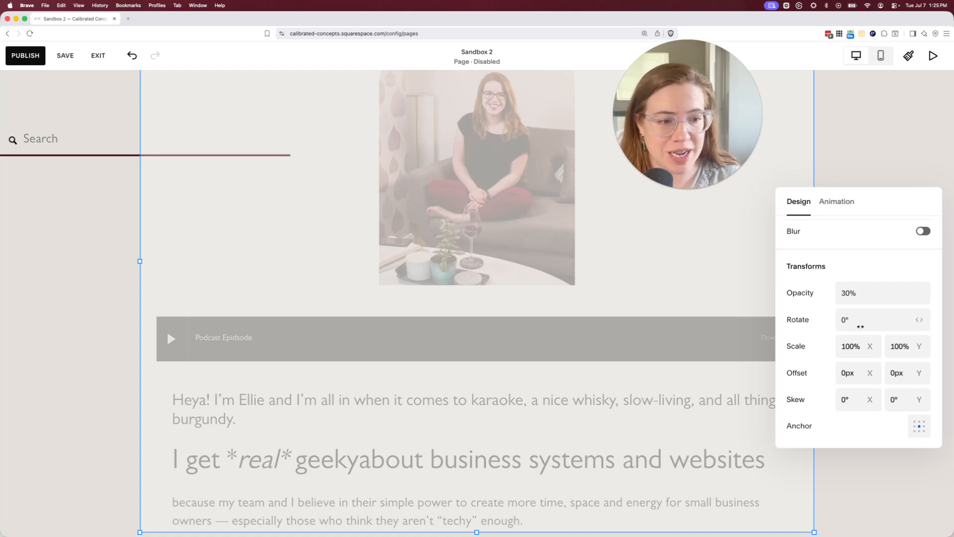
- Rotate the stack to 90° and try stretching it with a larger X scale
{"action": "left_click", "coordinate": [840, 321]}
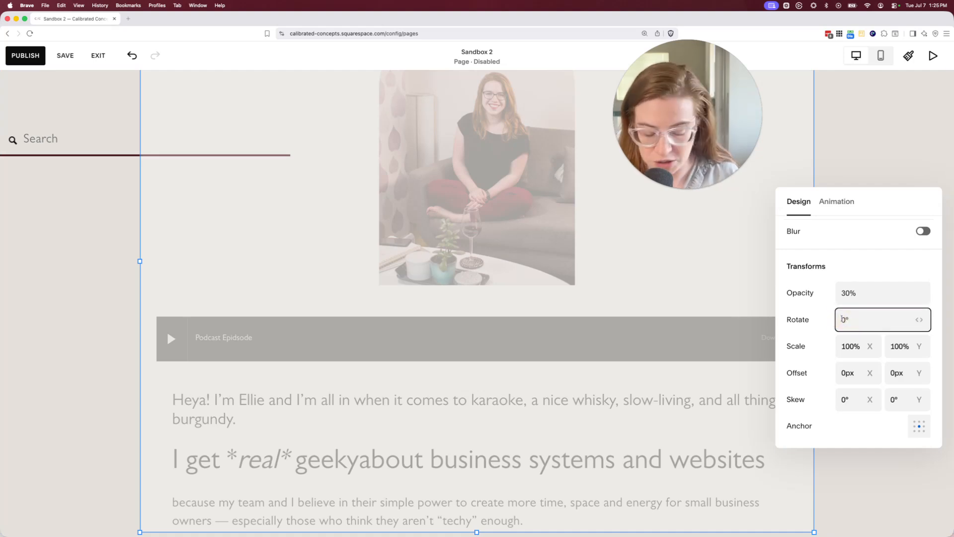
{"action": "type", "text": "9"}
{"action": "key", "text": "Return"}
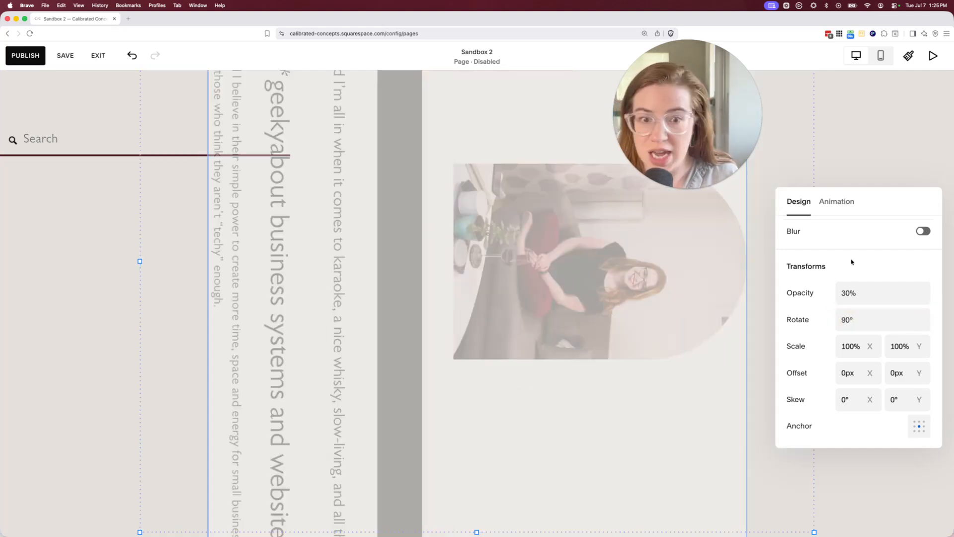
{"action": "left_click", "coordinate": [849, 347]}
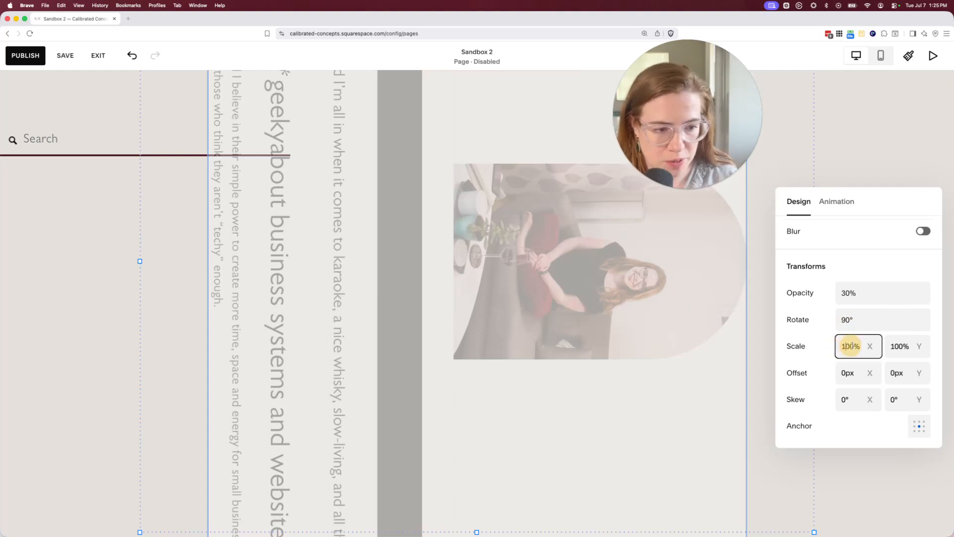
{"action": "left_click", "coordinate": [865, 251]}
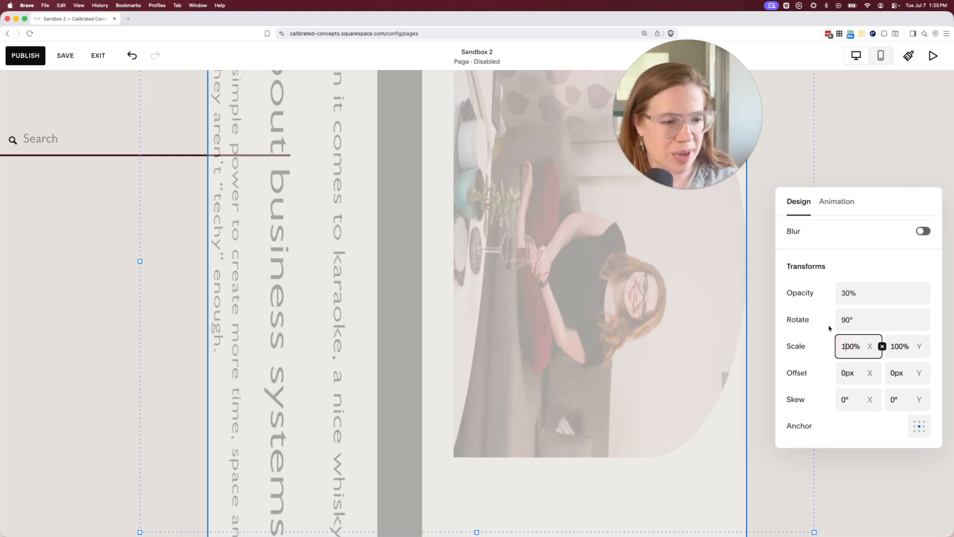
- Set the stack's transforms to 100% X scale, 40° rotation and a 100px X offset
{"action": "double_click", "coordinate": [844, 320]}
{"action": "type", "text": "0"}
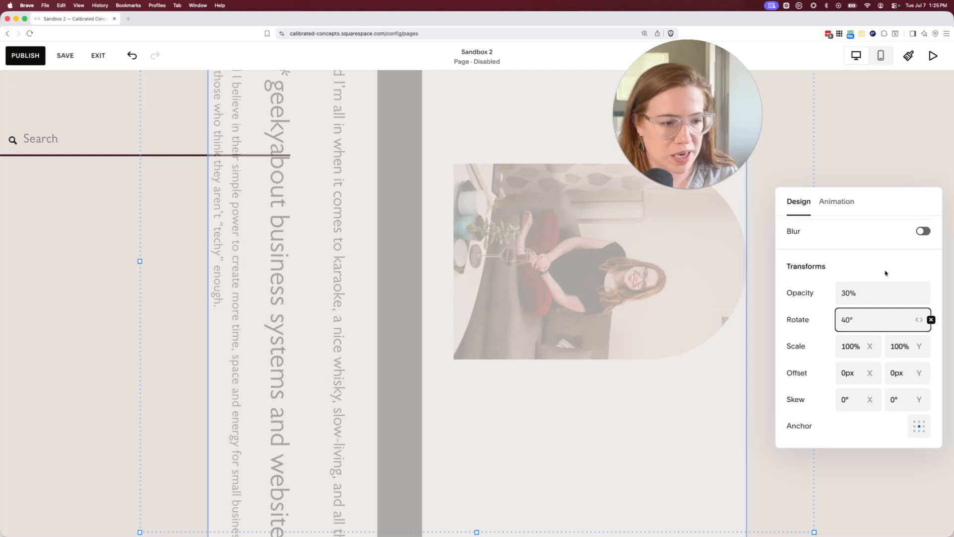
{"action": "left_click", "coordinate": [820, 302]}
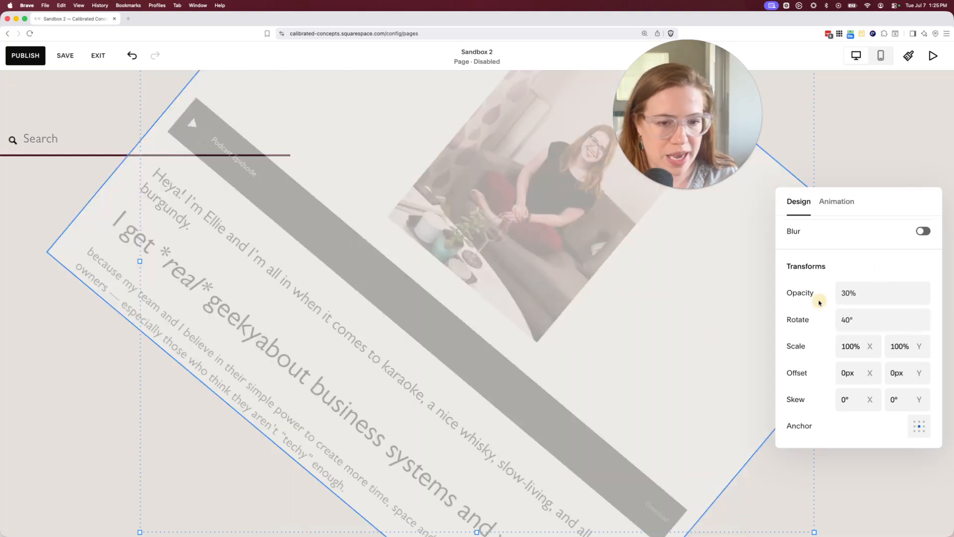
{"action": "left_click", "coordinate": [844, 373]}
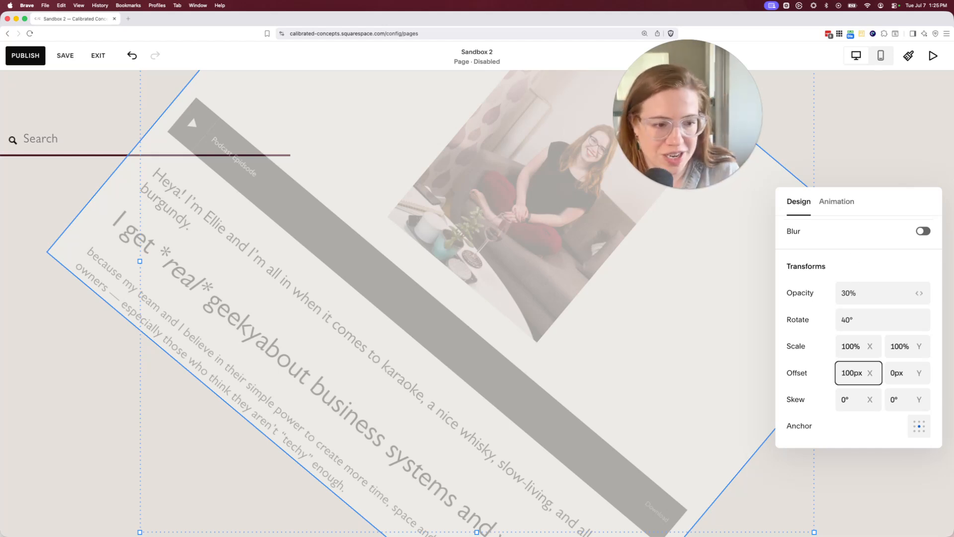
{"action": "left_click", "coordinate": [869, 160]}
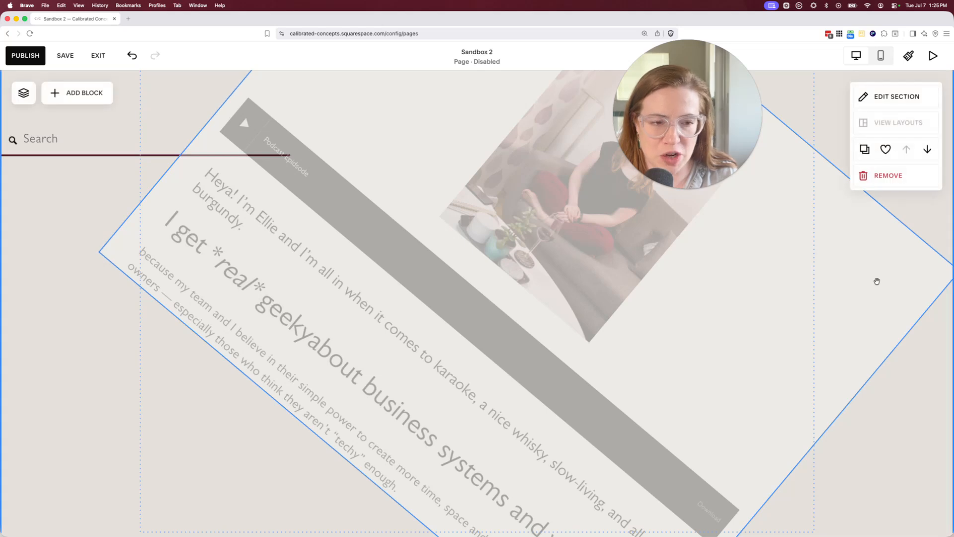
- Set the stack's opacity to 80% and its rotation to 0° in its transform settings
{"action": "left_click", "coordinate": [888, 100]}
{"action": "left_click", "coordinate": [675, 280]}
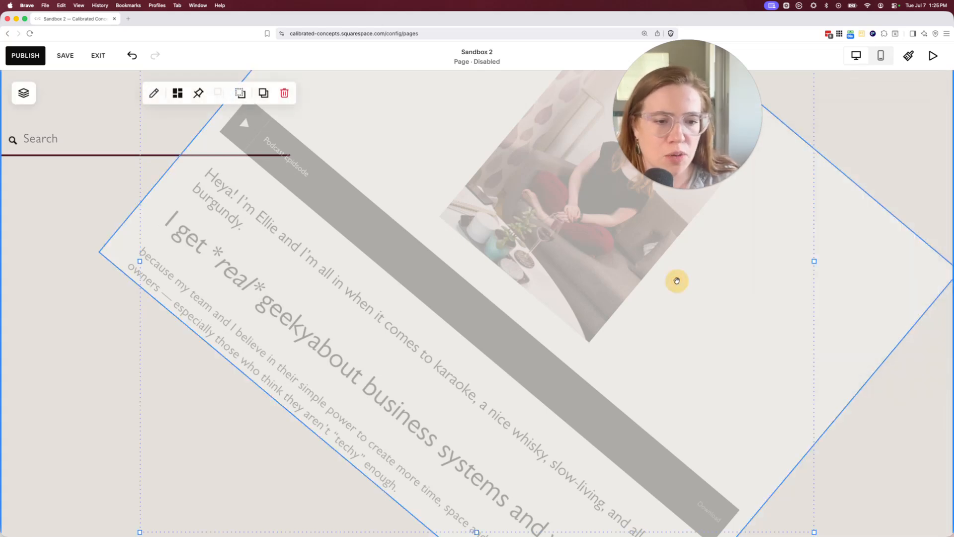
{"action": "left_click", "coordinate": [155, 93]}
{"action": "scroll", "coordinate": [873, 264], "scroll_direction": "down", "scroll_amount": 5}
{"action": "scroll", "coordinate": [874, 264], "scroll_direction": "down", "scroll_amount": 5}
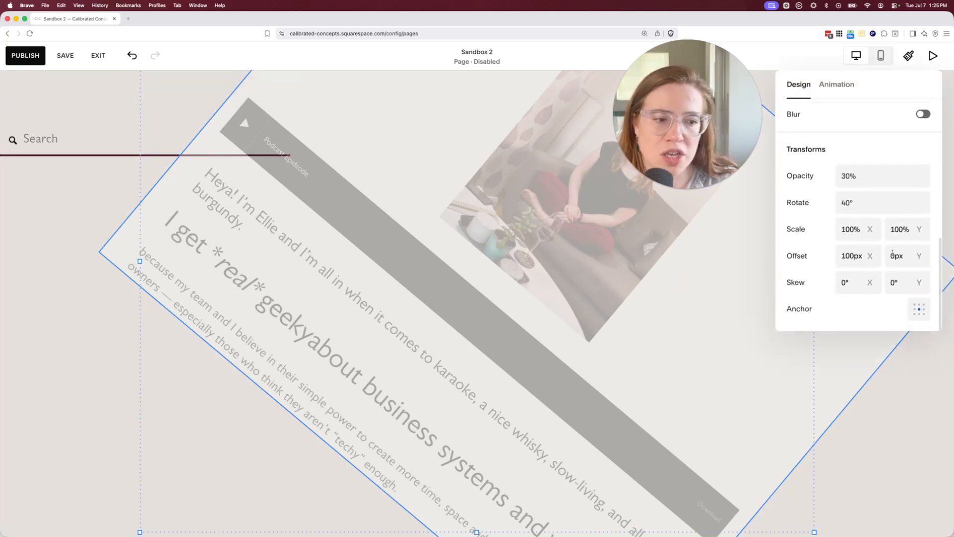
{"action": "left_click", "coordinate": [845, 257]}
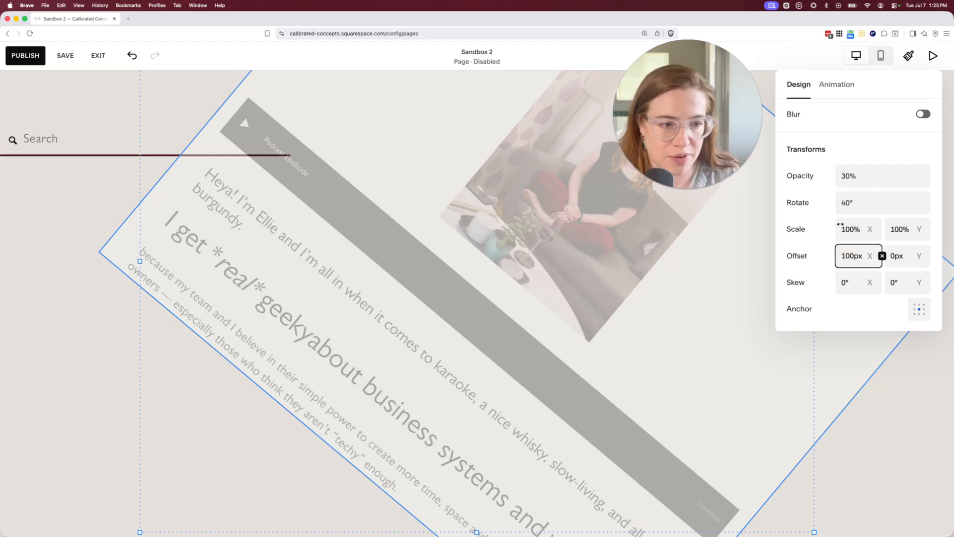
{"action": "left_click", "coordinate": [841, 175]}
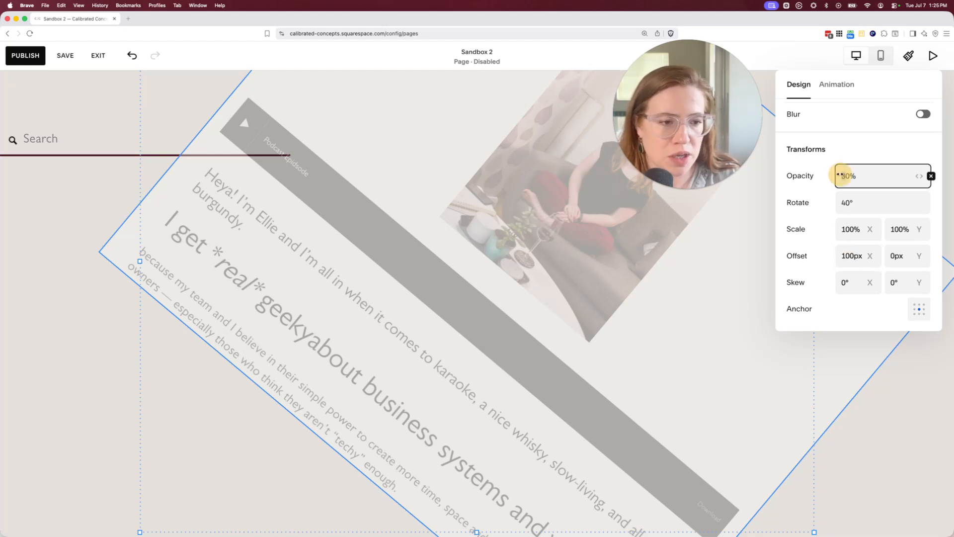
{"action": "left_click", "coordinate": [846, 202]}
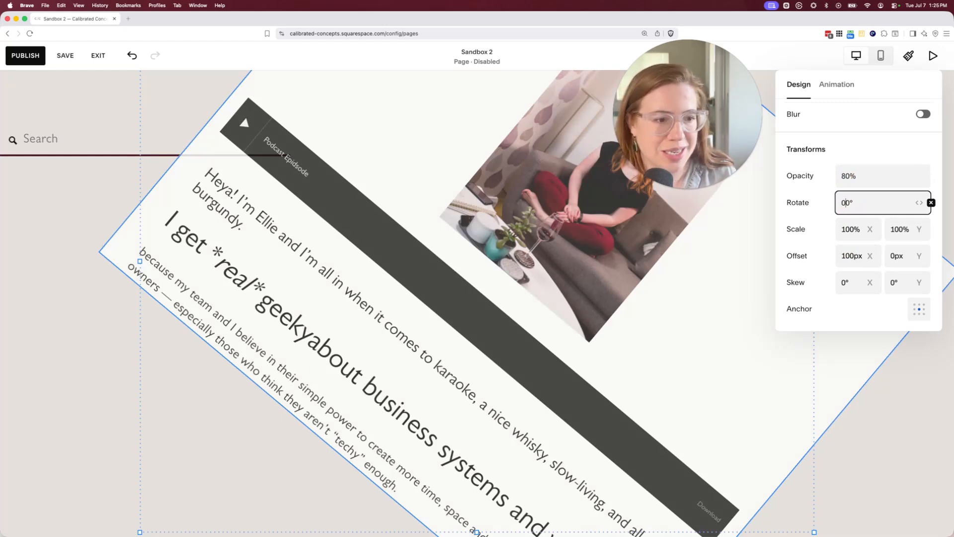
{"action": "left_click", "coordinate": [812, 239]}
- Try skewing the stack 50° in both X and Y with its transform anchor at the top centre
{"action": "left_click", "coordinate": [851, 283]}
{"action": "left_click", "coordinate": [853, 281]}
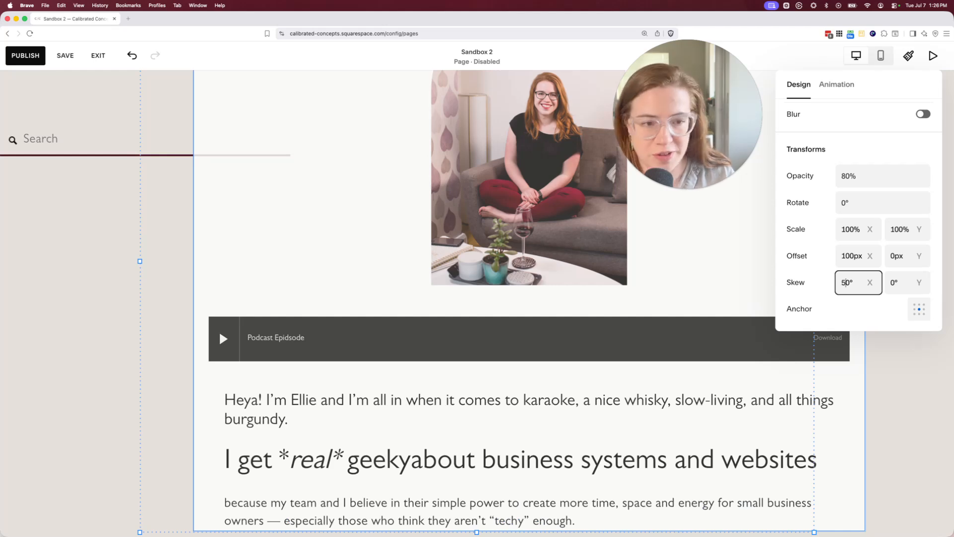
{"action": "left_click", "coordinate": [622, 277]}
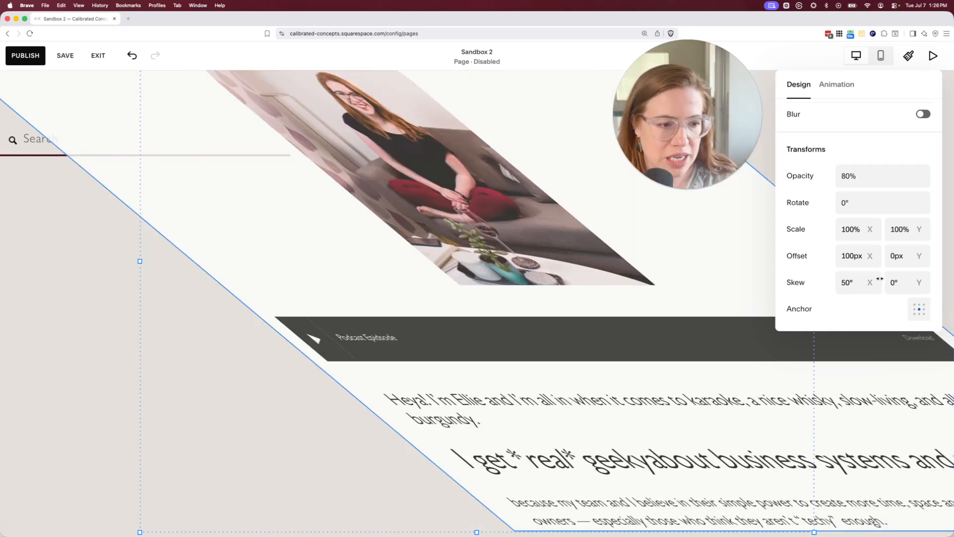
{"action": "left_click", "coordinate": [748, 295]}
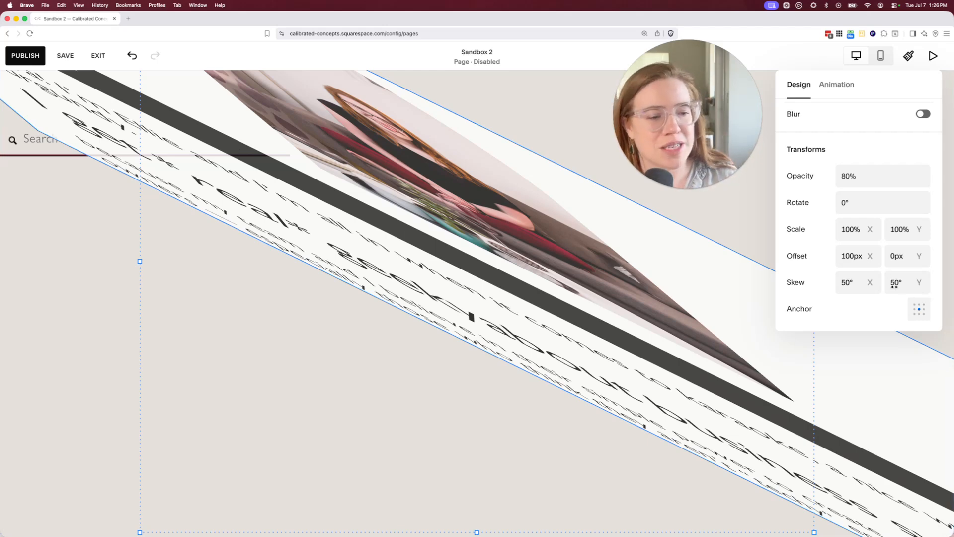
{"action": "left_click", "coordinate": [919, 309]}
{"action": "left_click", "coordinate": [897, 362]}
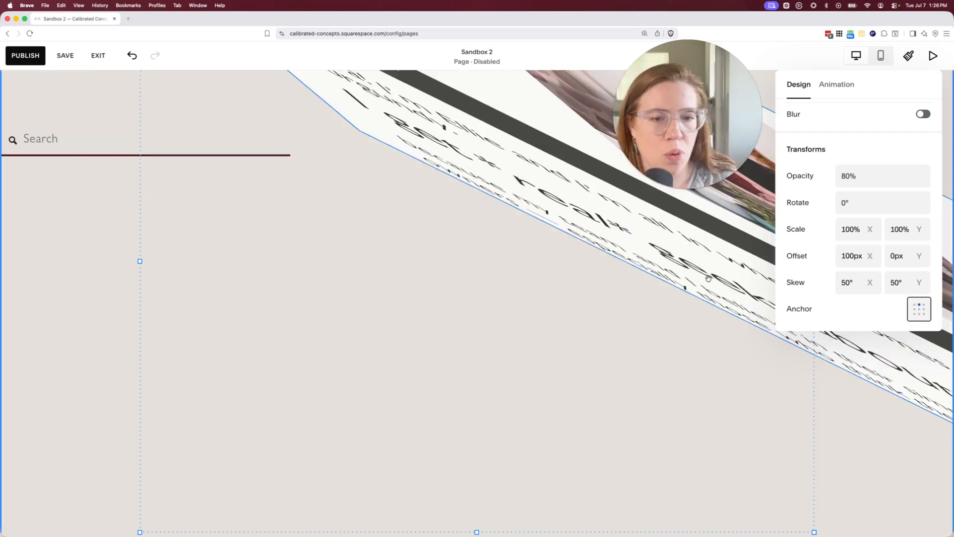
- Open the section's background settings and look at the available sources for a background image
{"action": "scroll", "coordinate": [612, 294], "scroll_direction": "up", "scroll_amount": 3}
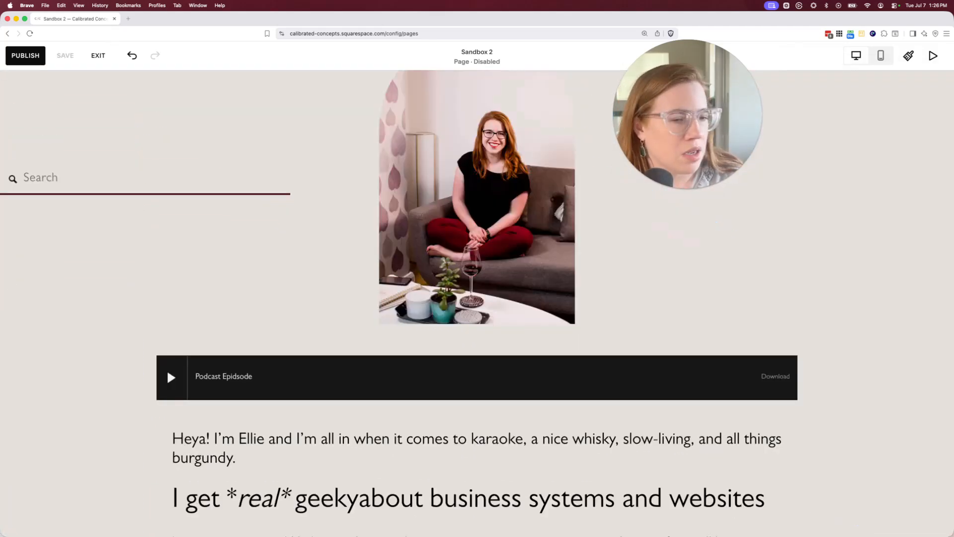
{"action": "scroll", "coordinate": [795, 248], "scroll_direction": "up", "scroll_amount": 3}
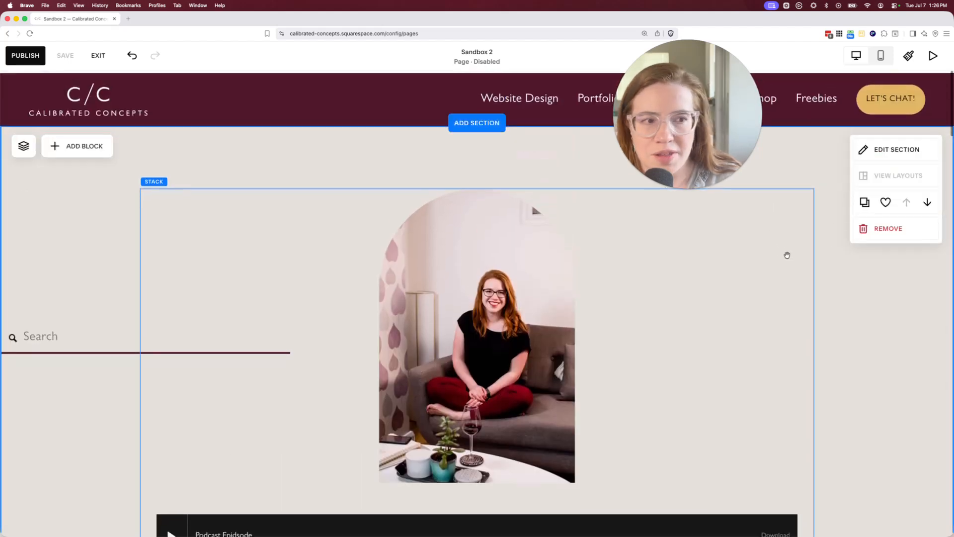
{"action": "left_click", "coordinate": [891, 150]}
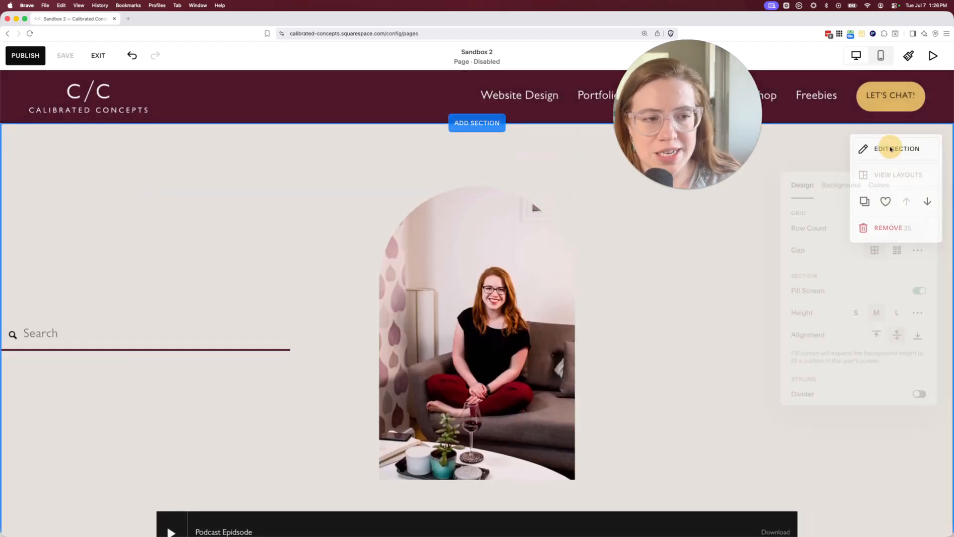
{"action": "left_click", "coordinate": [850, 180]}
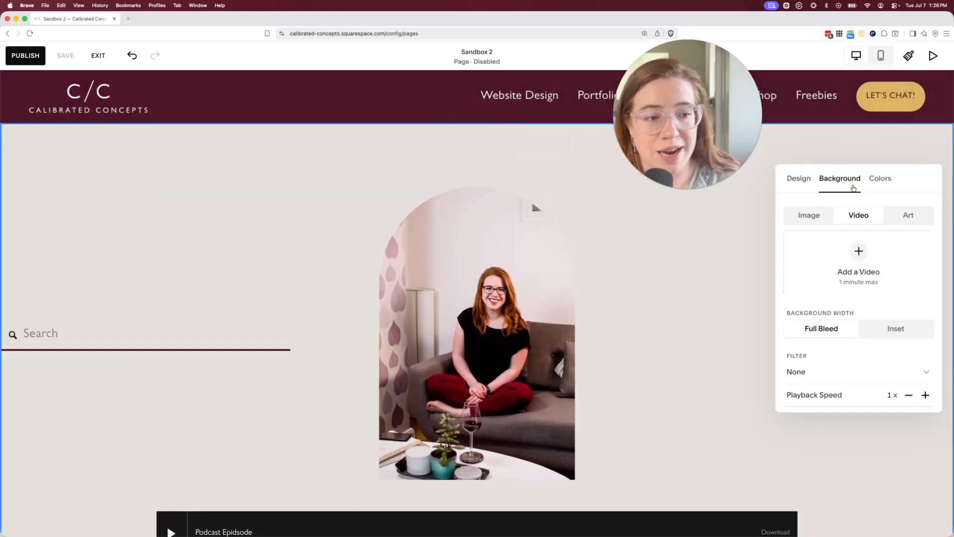
{"action": "left_click", "coordinate": [813, 221]}
{"action": "left_click", "coordinate": [870, 261]}
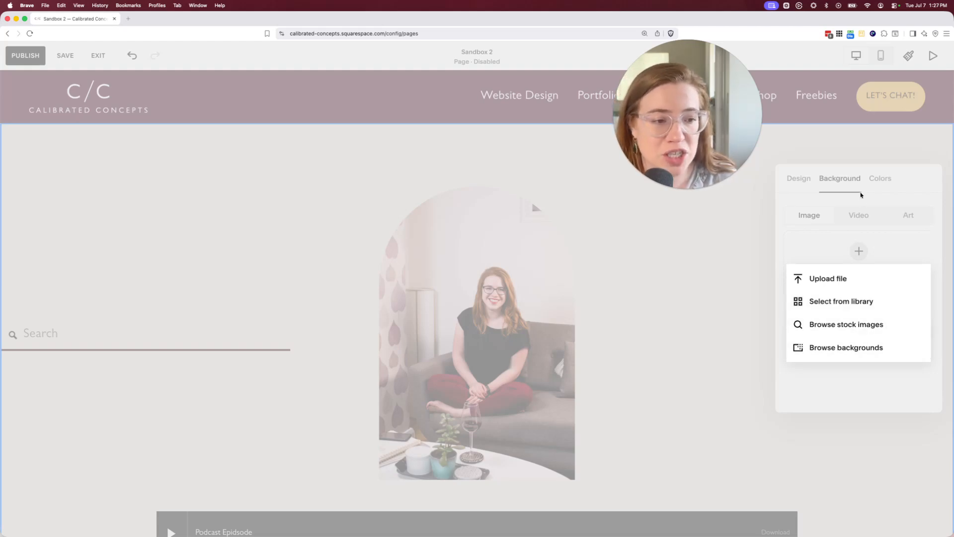
{"action": "left_click", "coordinate": [860, 207]}
- Try the scattered brush-stroke art as the section background and switch its shape preset to the rounded splat figure
{"action": "left_click", "coordinate": [911, 216]}
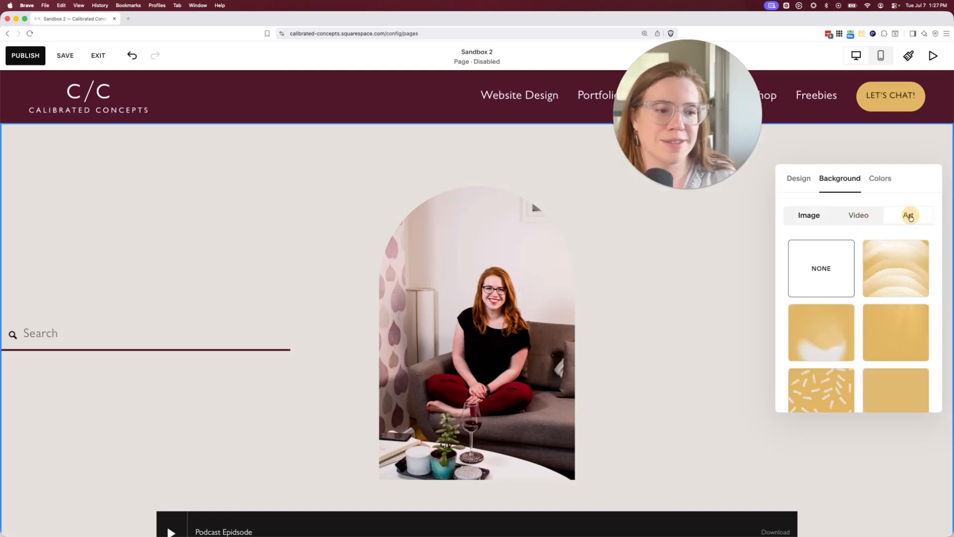
{"action": "scroll", "coordinate": [820, 234], "scroll_direction": "down", "scroll_amount": 5}
{"action": "left_click", "coordinate": [811, 228]}
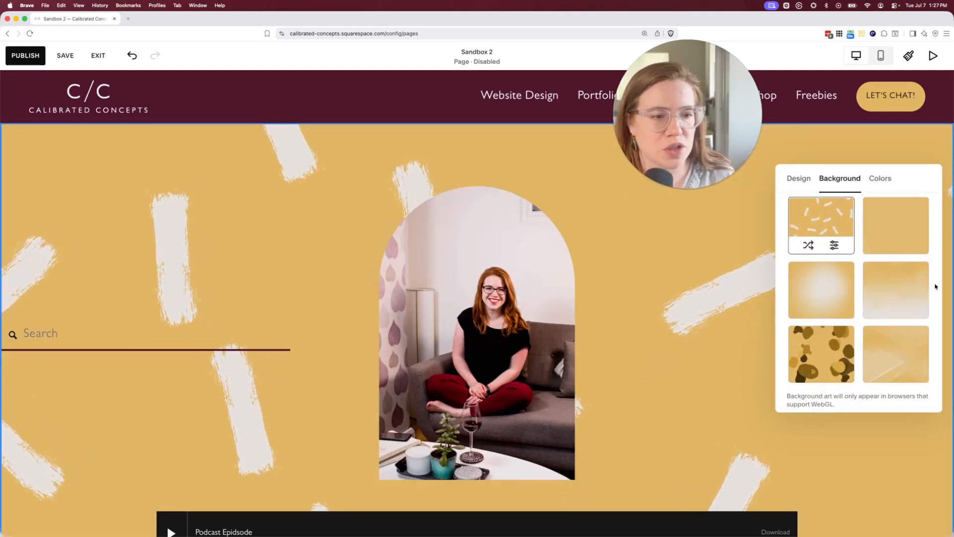
{"action": "left_click", "coordinate": [834, 245]}
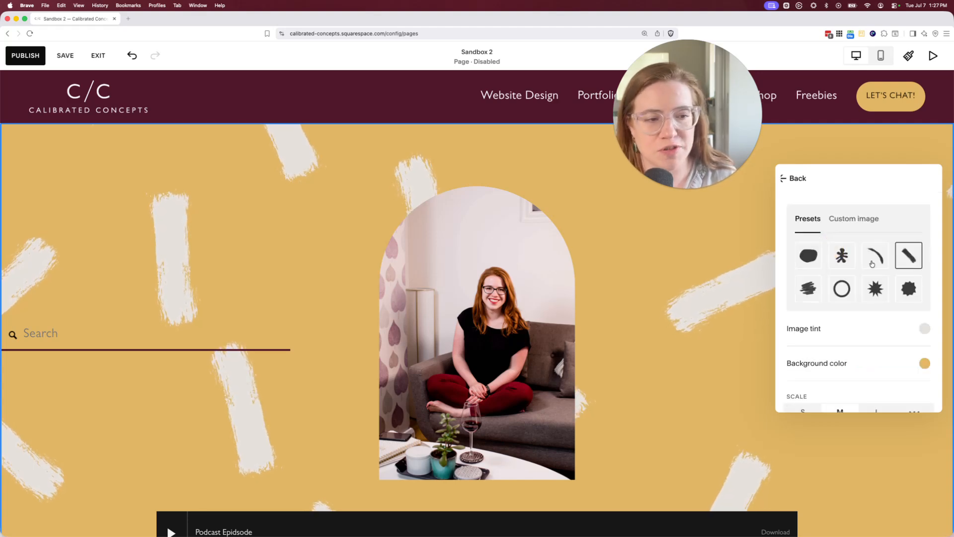
{"action": "left_click", "coordinate": [842, 255]}
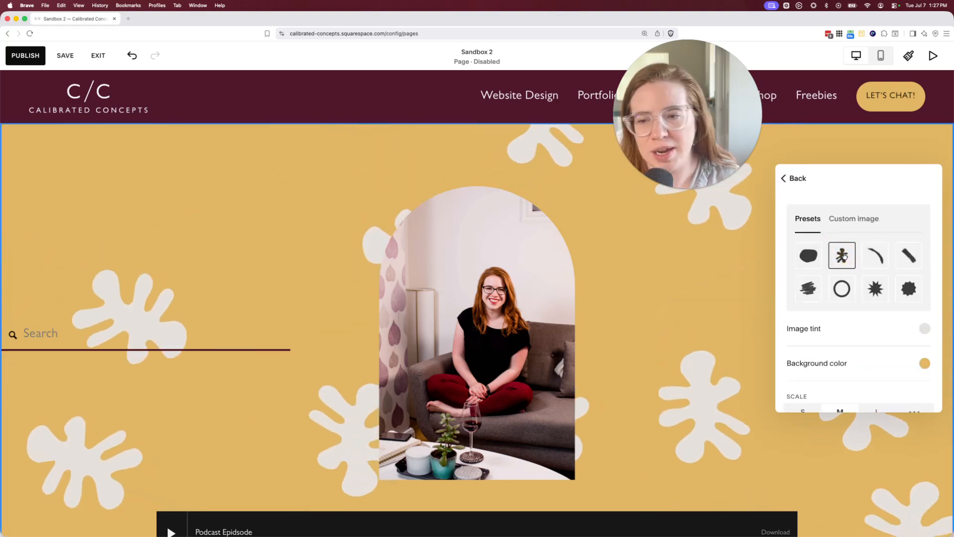
{"action": "left_click", "coordinate": [793, 178]}
- Browse the stock background videos and add the Leaf Shadows video as the section's background
{"action": "left_click", "coordinate": [858, 214]}
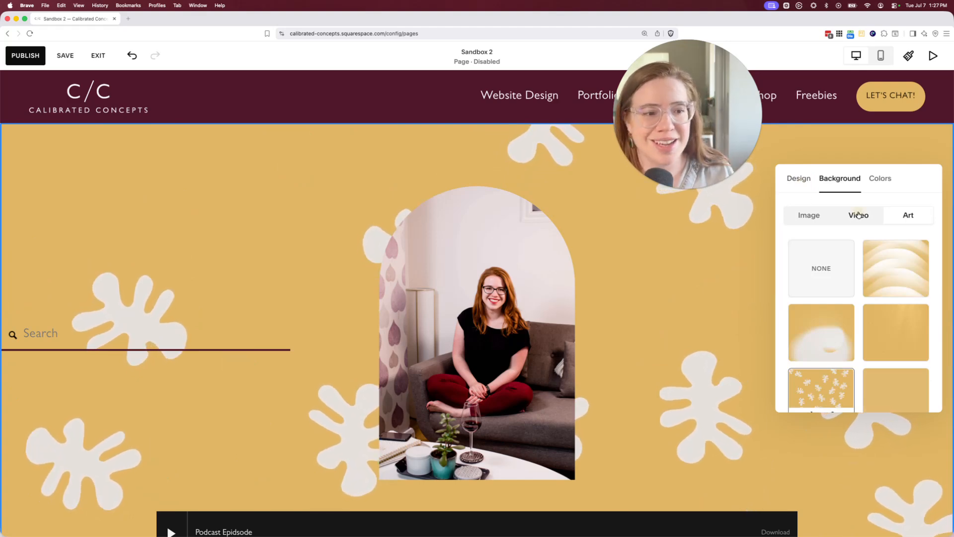
{"action": "left_click", "coordinate": [859, 252]}
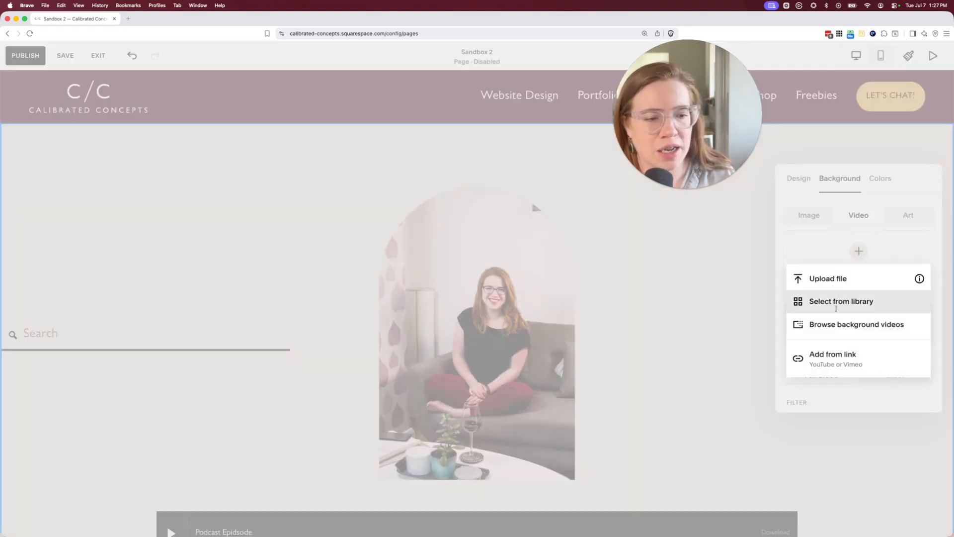
{"action": "left_click", "coordinate": [892, 323]}
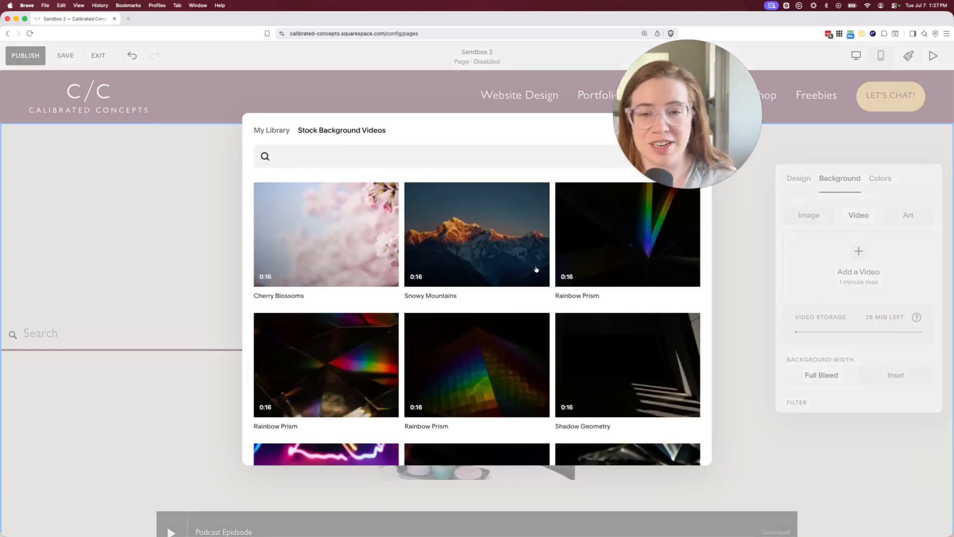
{"action": "scroll", "coordinate": [536, 269], "scroll_direction": "down", "scroll_amount": 15}
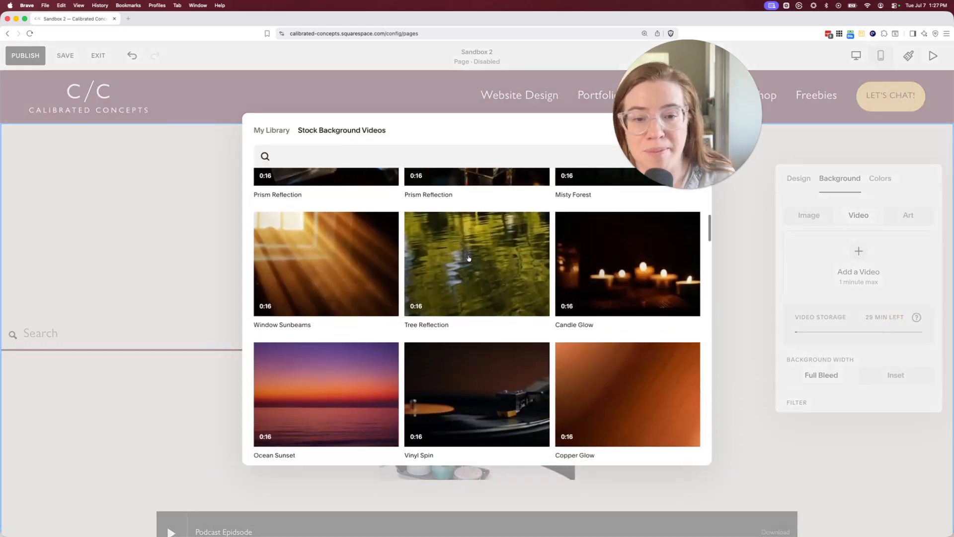
{"action": "scroll", "coordinate": [470, 262], "scroll_direction": "down", "scroll_amount": 14}
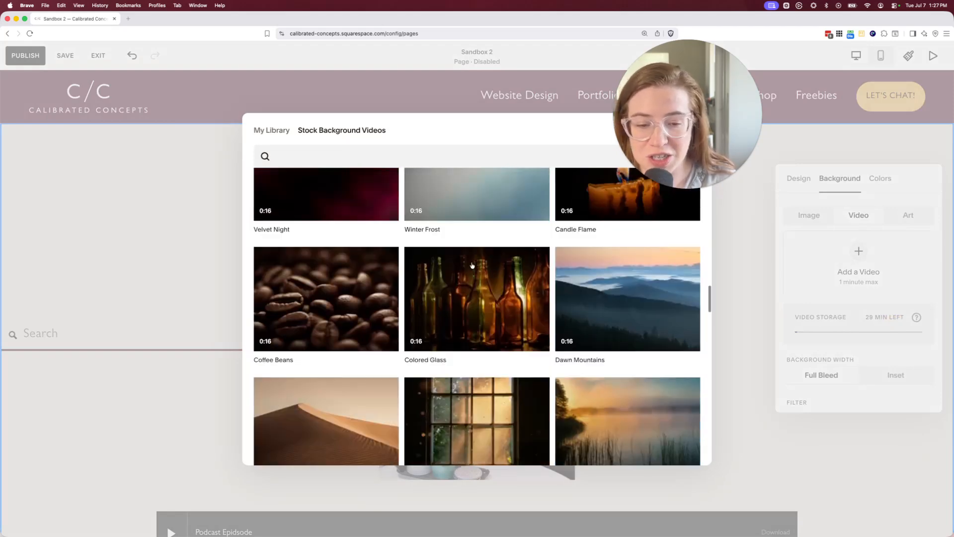
{"action": "scroll", "coordinate": [475, 270], "scroll_direction": "down", "scroll_amount": 3}
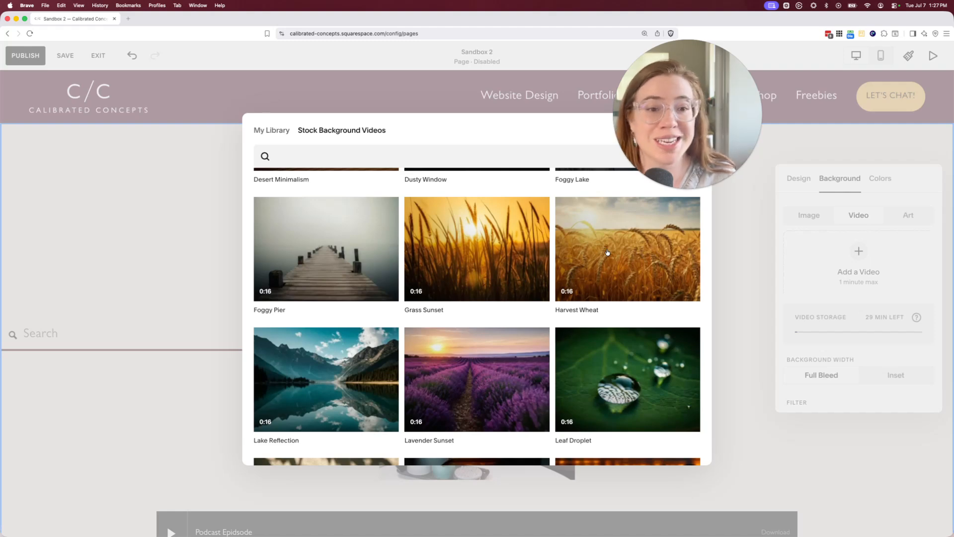
{"action": "scroll", "coordinate": [606, 252], "scroll_direction": "down", "scroll_amount": 5}
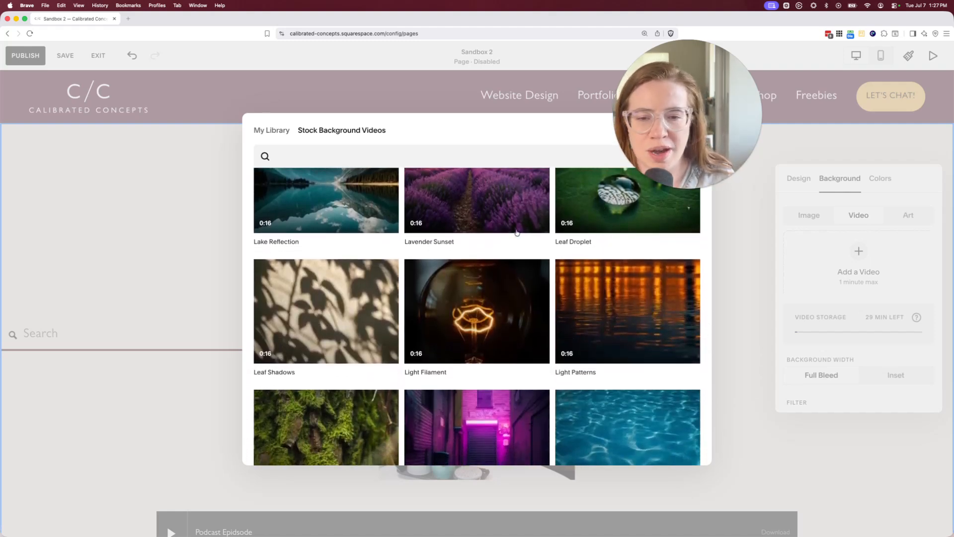
{"action": "scroll", "coordinate": [517, 232], "scroll_direction": "up", "scroll_amount": 2}
{"action": "left_click", "coordinate": [377, 320]}
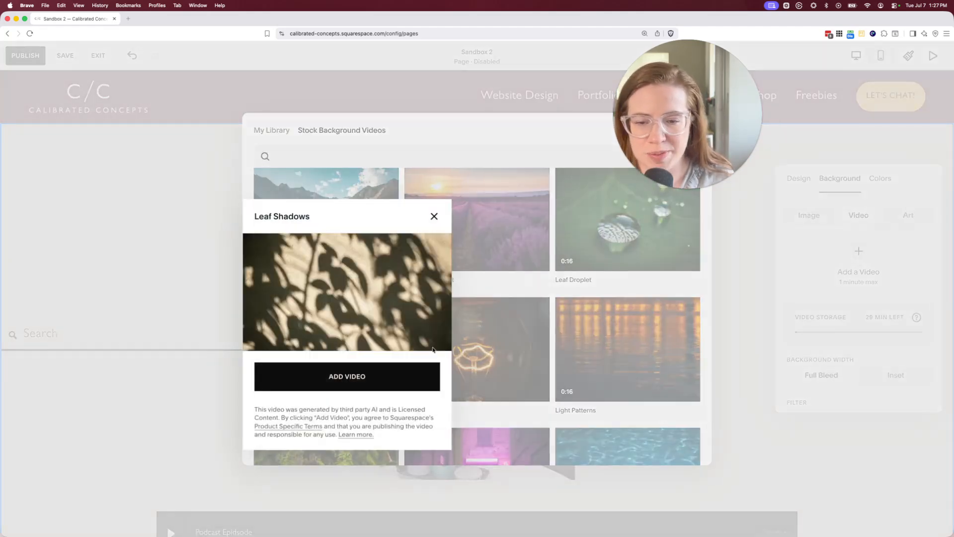
{"action": "left_click", "coordinate": [352, 378]}
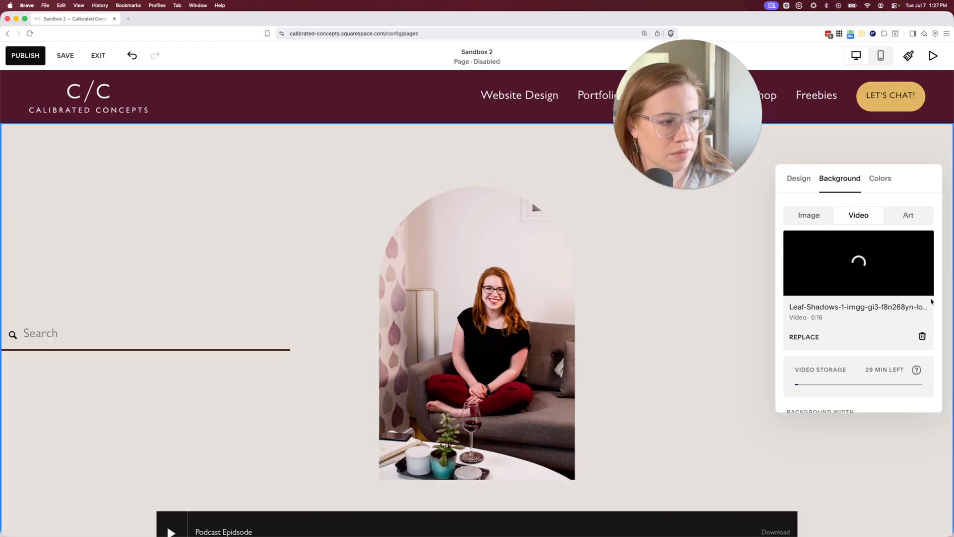
- Slow the section's background video to a playback speed of 0.5x
{"action": "scroll", "coordinate": [932, 305], "scroll_direction": "down", "scroll_amount": 2}
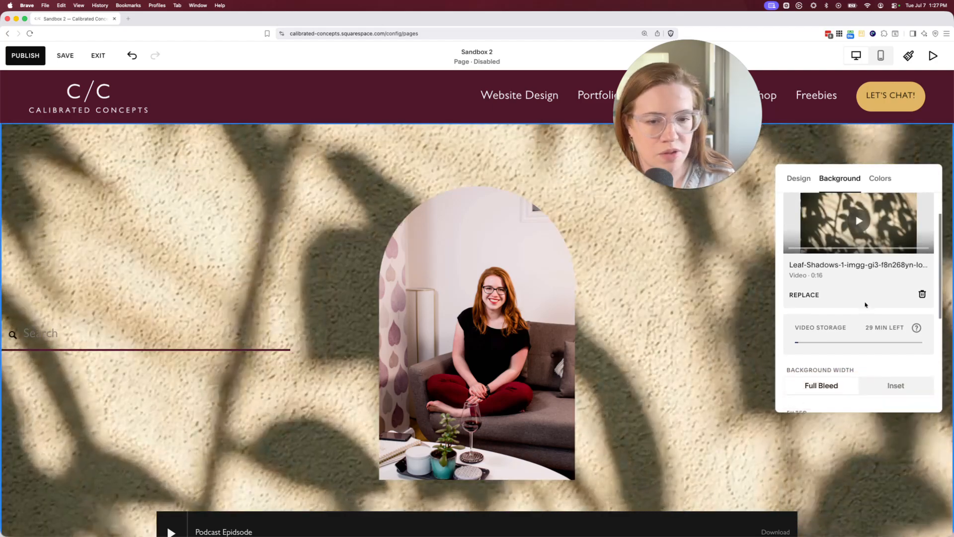
{"action": "scroll", "coordinate": [554, 324], "scroll_direction": "down", "scroll_amount": 3}
{"action": "scroll", "coordinate": [554, 325], "scroll_direction": "down", "scroll_amount": 2}
{"action": "scroll", "coordinate": [883, 318], "scroll_direction": "down", "scroll_amount": 5}
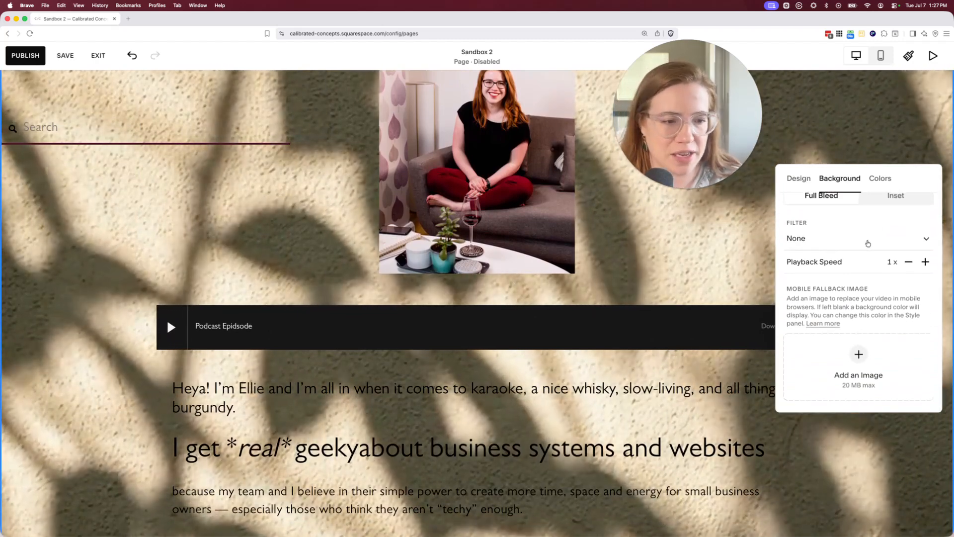
{"action": "left_click", "coordinate": [910, 262]}
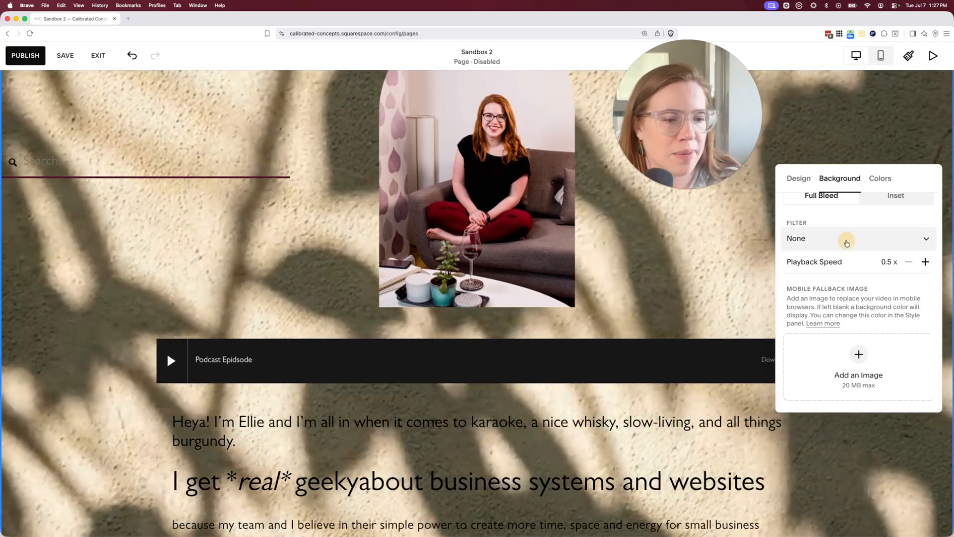
- Apply a Blur filter of 31 to the background video and check it over the whole section
{"action": "left_click", "coordinate": [845, 240]}
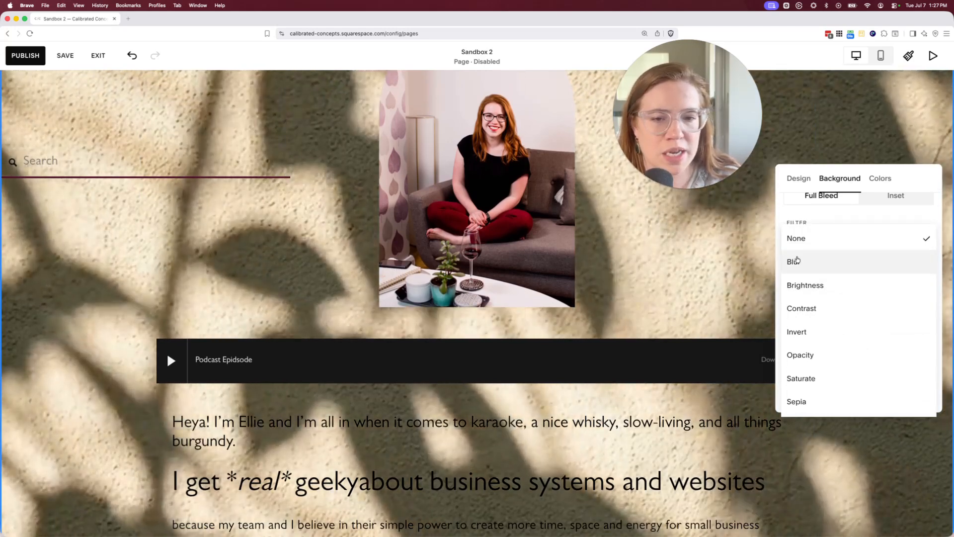
{"action": "left_click", "coordinate": [816, 265]}
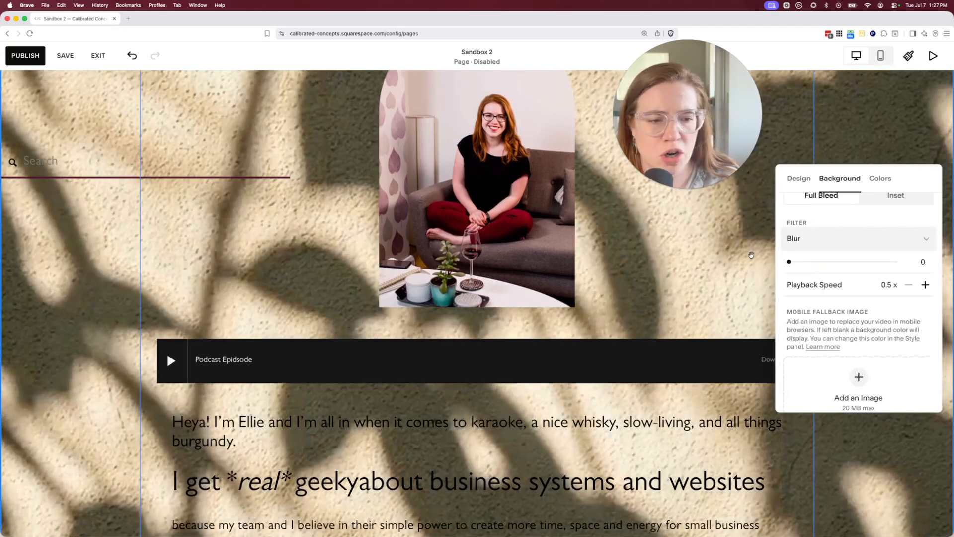
{"action": "left_click", "coordinate": [822, 261]}
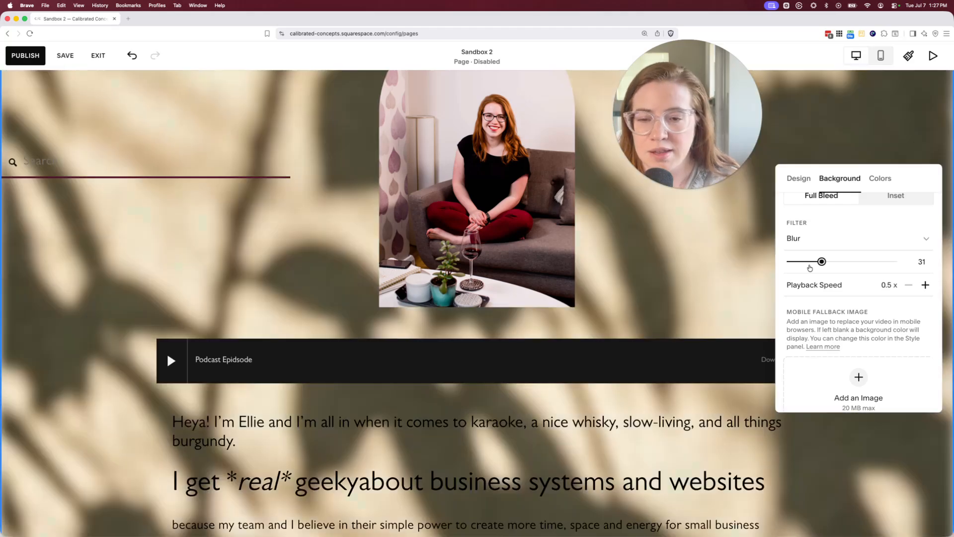
{"action": "scroll", "coordinate": [718, 265], "scroll_direction": "down", "scroll_amount": 5}
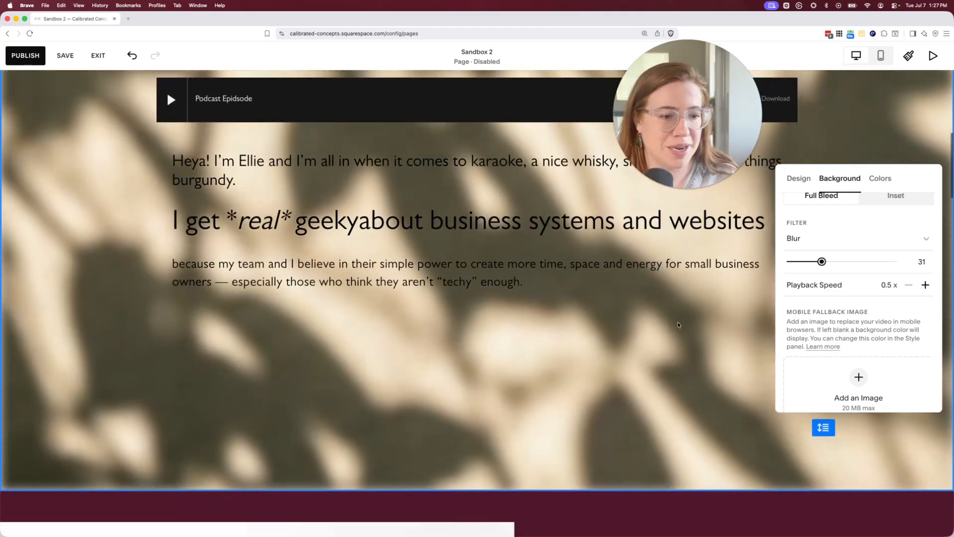
{"action": "scroll", "coordinate": [684, 322], "scroll_direction": "up", "scroll_amount": 6}
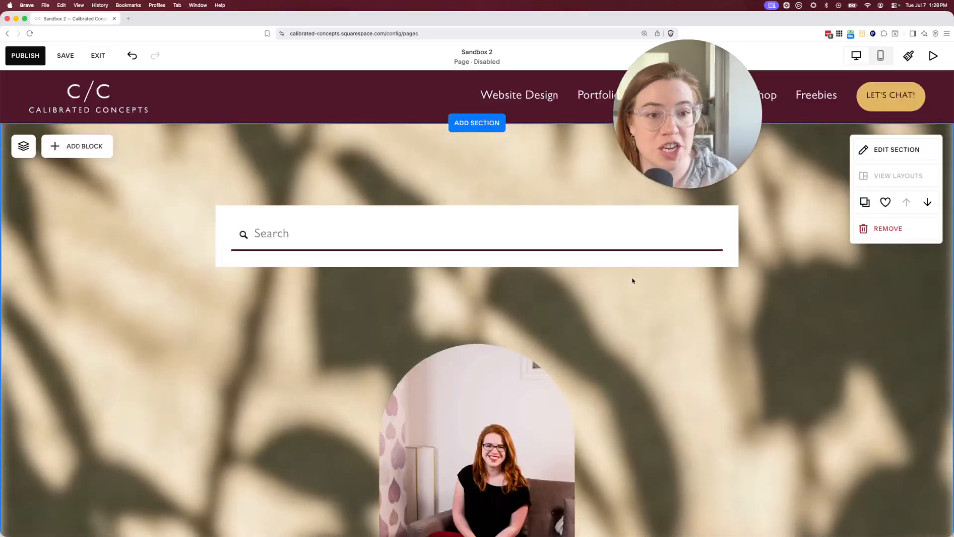
- Save the Sandbox 2 page changes and exit the page editor
{"action": "left_click", "coordinate": [473, 228]}
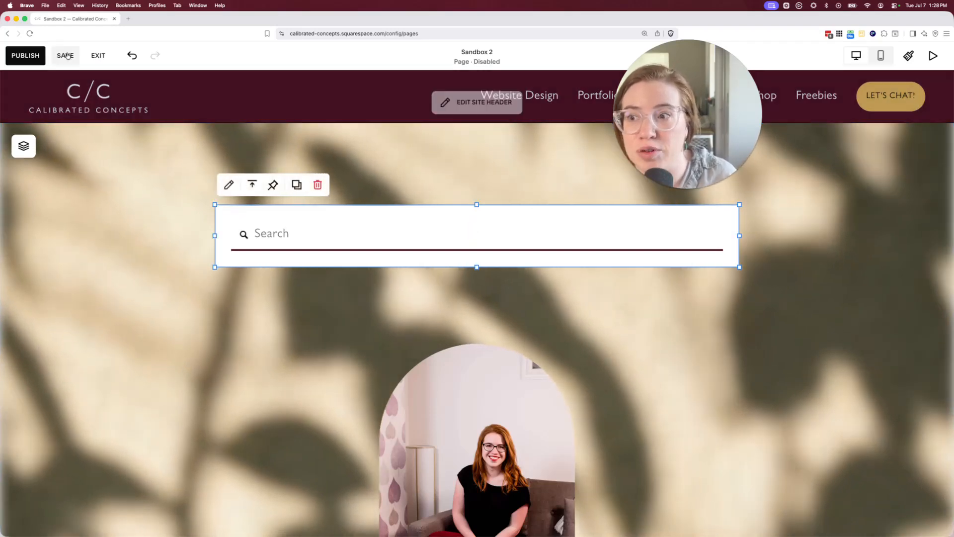
{"action": "left_click", "coordinate": [66, 56]}
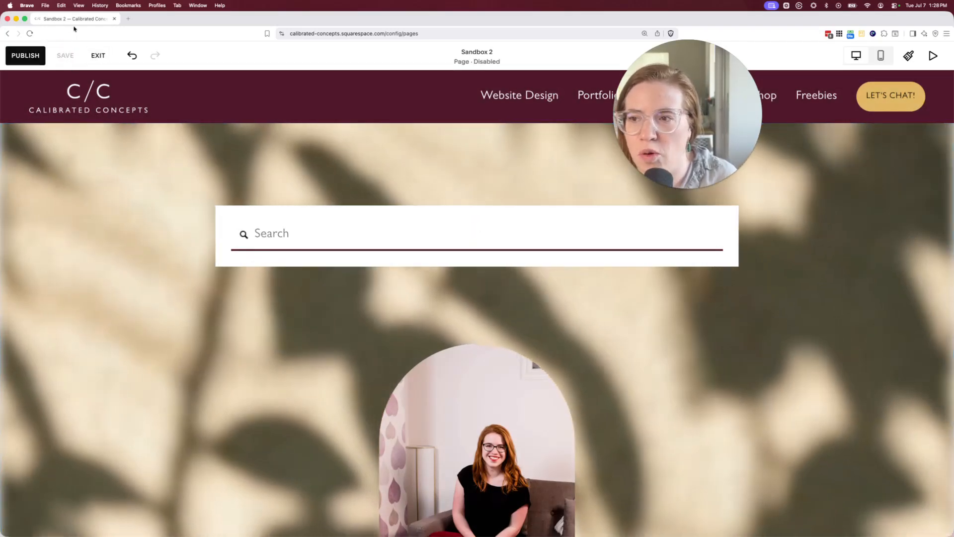
{"action": "left_click", "coordinate": [102, 57]}
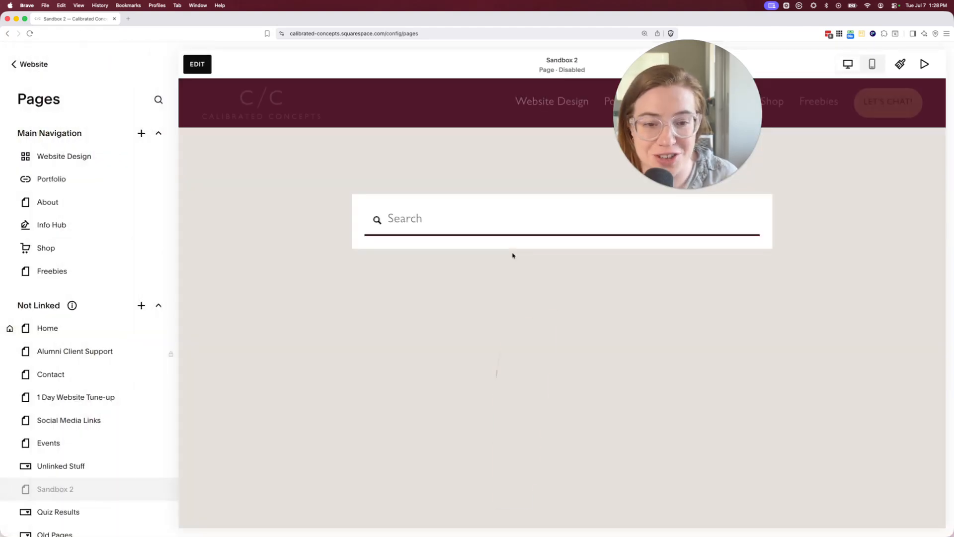
- Search the site for "time saving" using the page's search block
{"action": "left_click", "coordinate": [452, 218]}
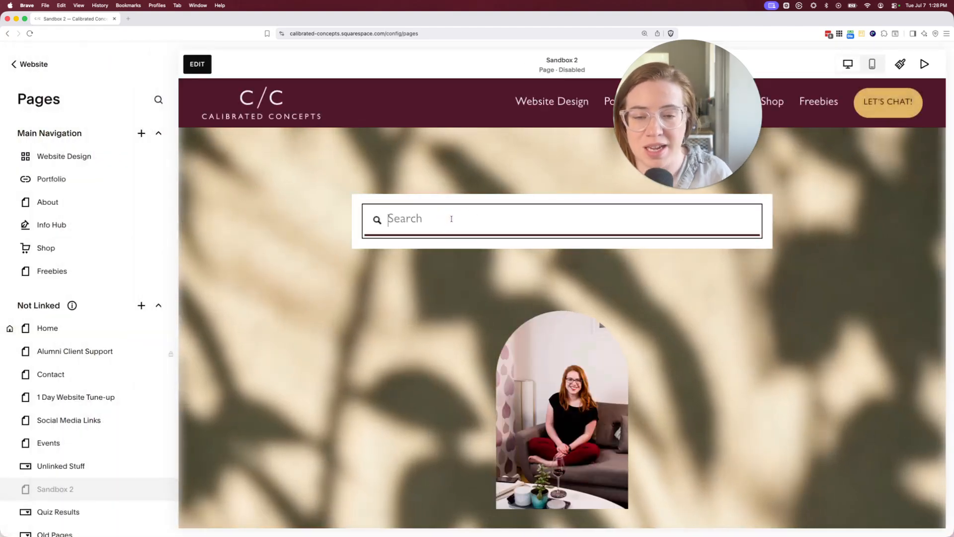
{"action": "type", "text": "time"}
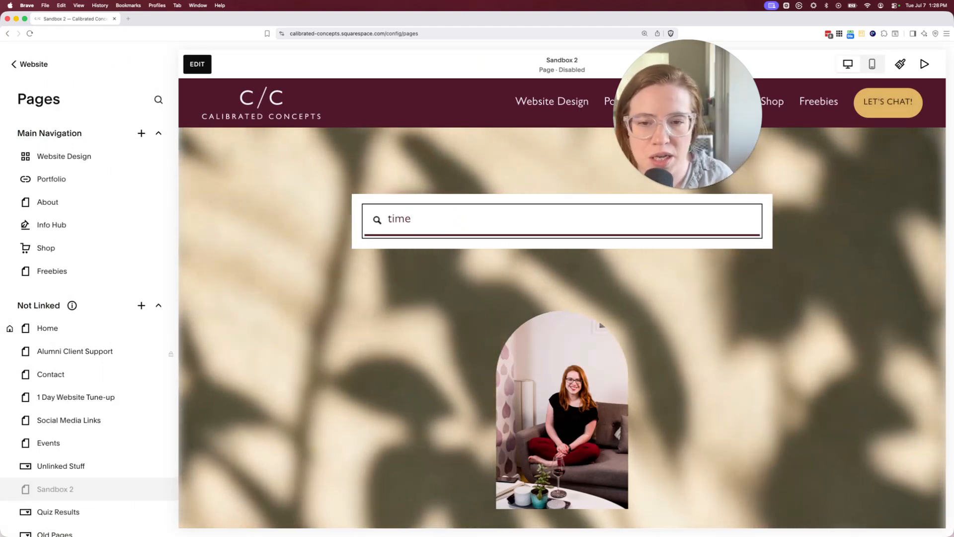
{"action": "type", "text": " saving"}
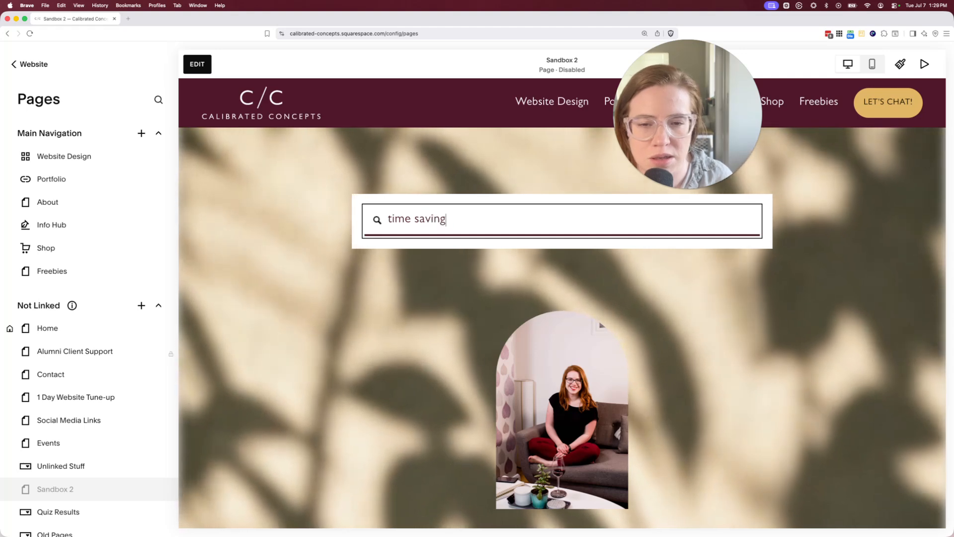
{"action": "key", "text": "Return"}
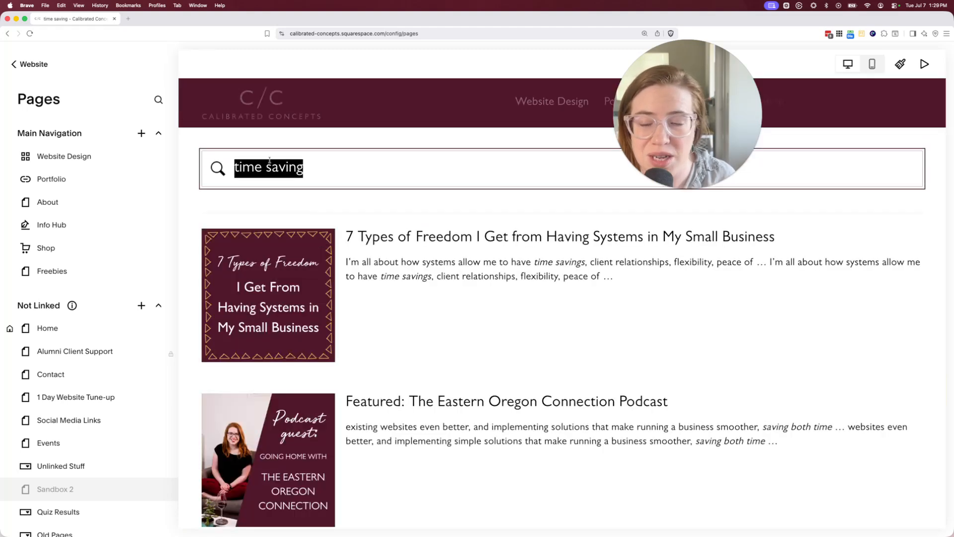
- Replace the search term with "website" and look through the matching posts
{"action": "left_click", "coordinate": [359, 167]}
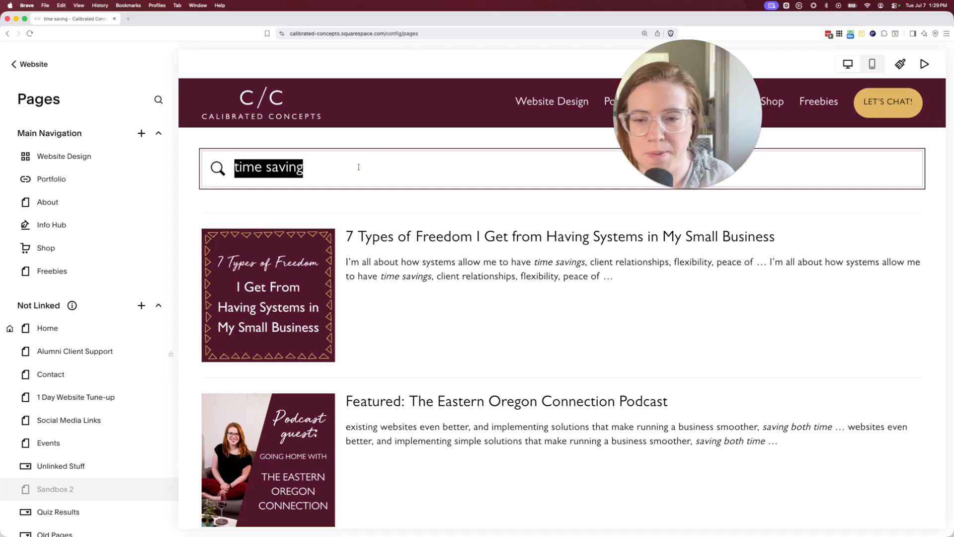
{"action": "type", "text": "website"}
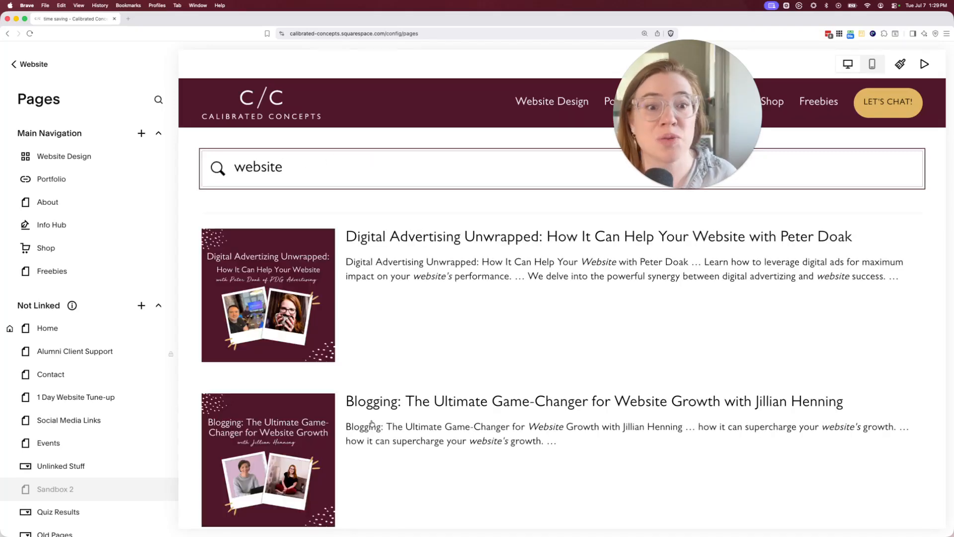
{"action": "scroll", "coordinate": [377, 415], "scroll_direction": "down", "scroll_amount": 15}
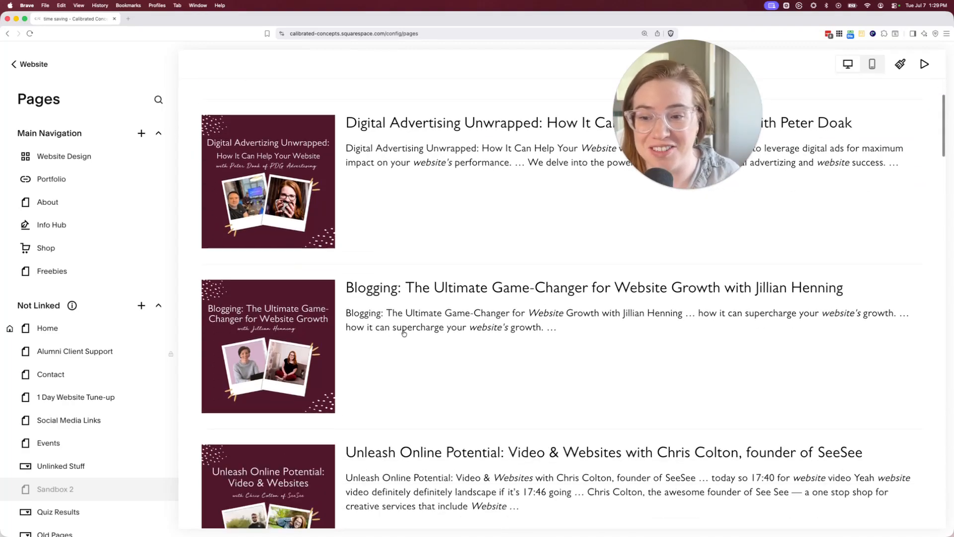
{"action": "scroll", "coordinate": [403, 334], "scroll_direction": "up", "scroll_amount": 20}
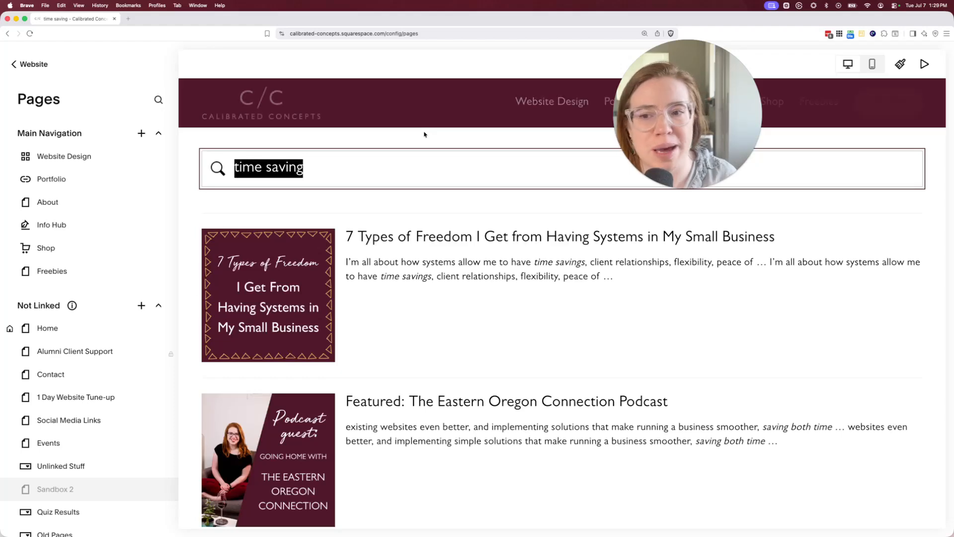
- Go to the site's Automations and open the "Offer a discount to new subscribers" automation for editing
{"action": "left_click_drag", "start_coordinate": [648, 110], "coordinate": [804, 117]}
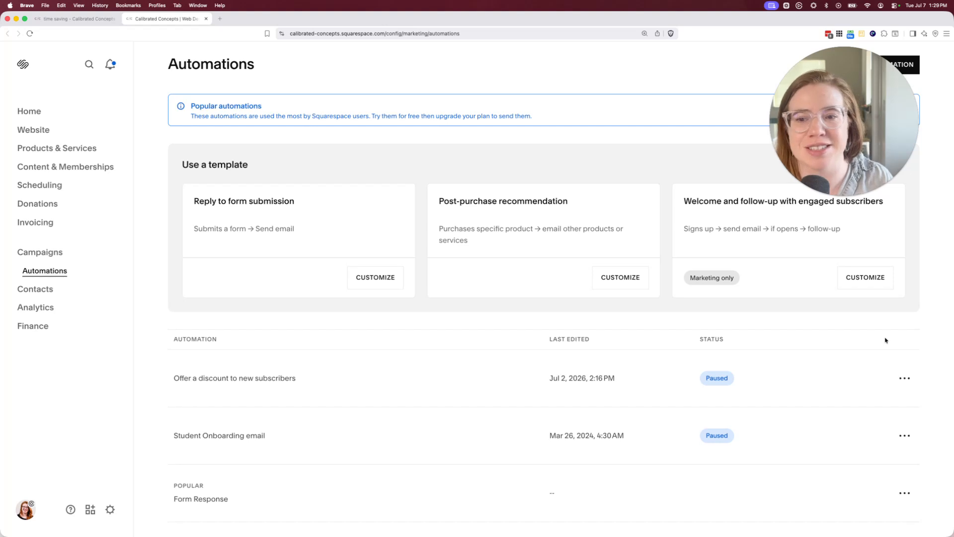
{"action": "left_click", "coordinate": [49, 272]}
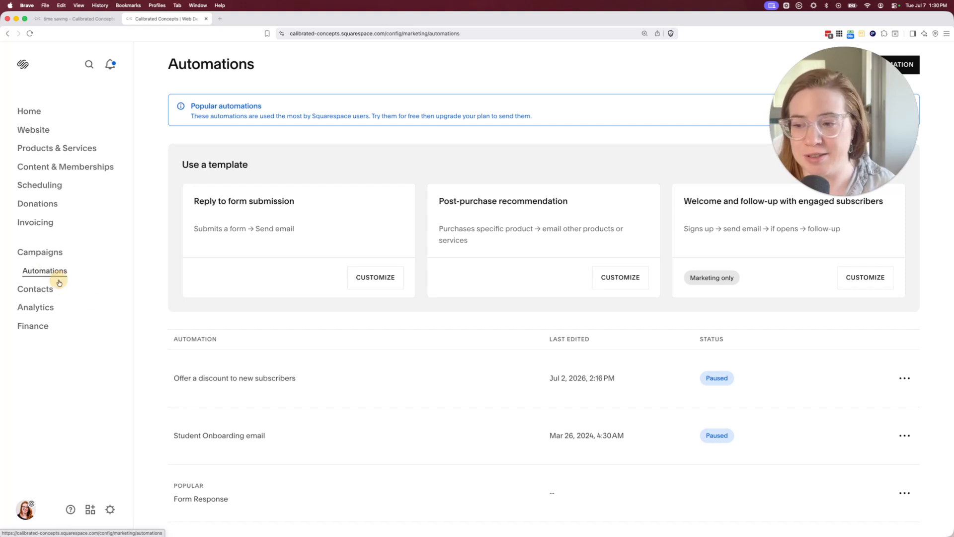
{"action": "scroll", "coordinate": [333, 354], "scroll_direction": "down", "scroll_amount": 3}
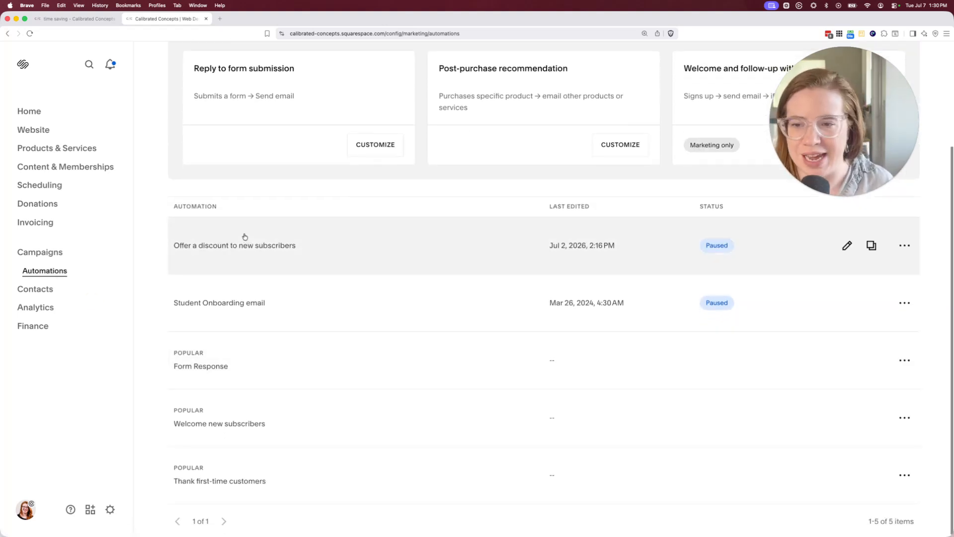
{"action": "left_click", "coordinate": [246, 237]}
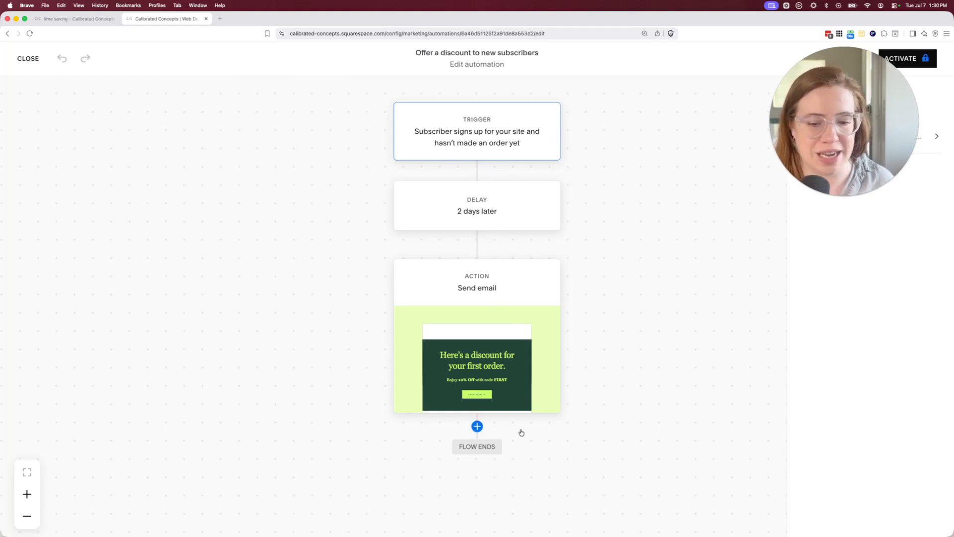
- Add a delay of 1 day after the Send email action at the end of the flow
{"action": "left_click_drag", "start_coordinate": [903, 129], "coordinate": [718, 239]}
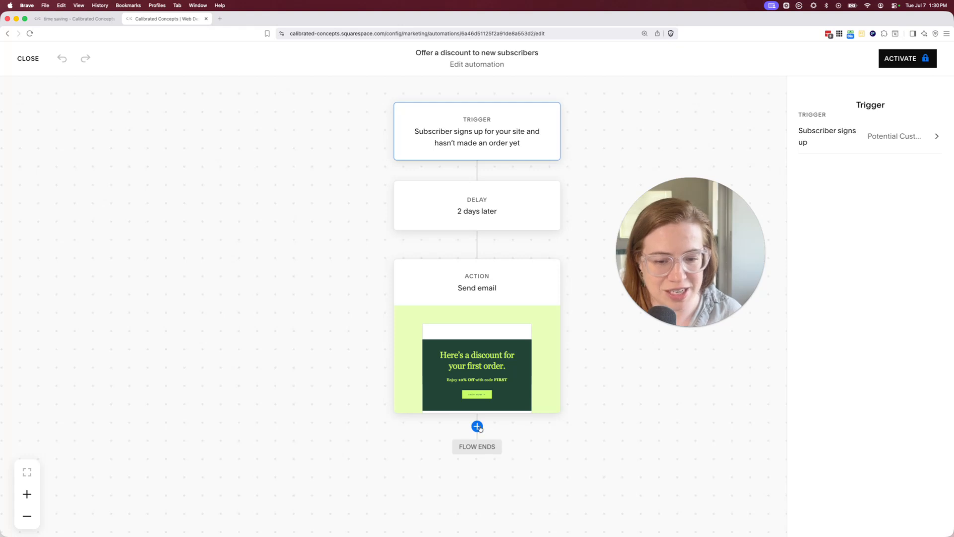
{"action": "left_click", "coordinate": [477, 427]}
{"action": "scroll", "coordinate": [480, 430], "scroll_direction": "down", "scroll_amount": 2}
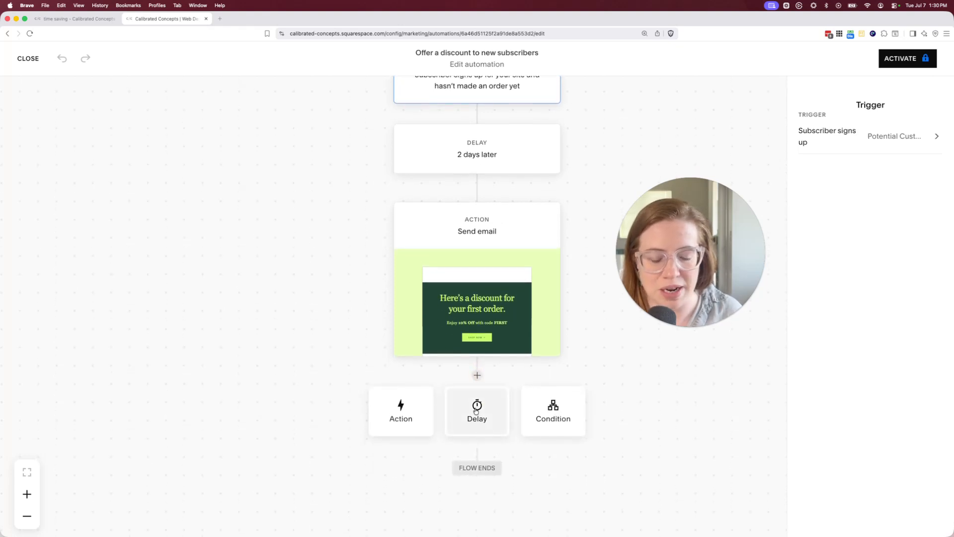
{"action": "left_click", "coordinate": [476, 411]}
- Add an action after the 1-day delay and set it to manage mailing lists
{"action": "left_click", "coordinate": [479, 435]}
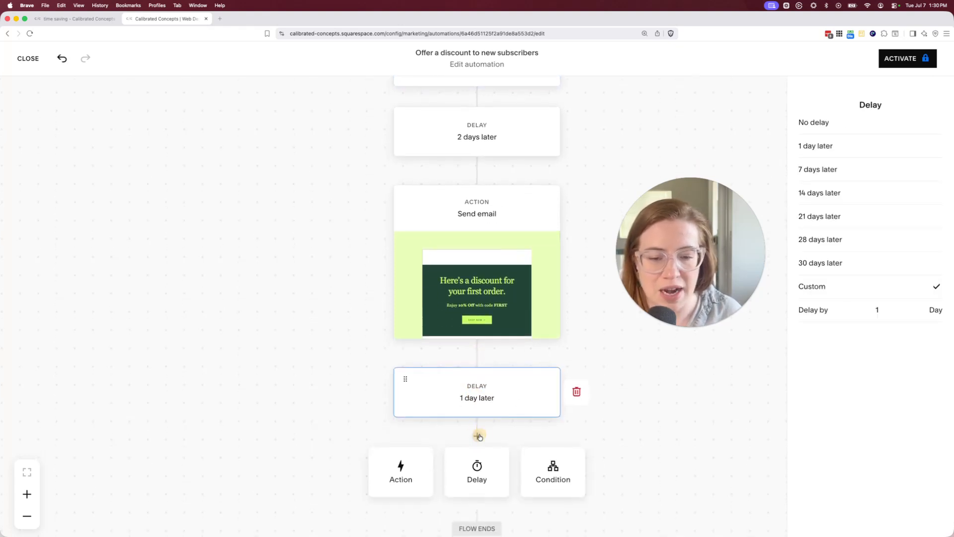
{"action": "left_click", "coordinate": [425, 471]}
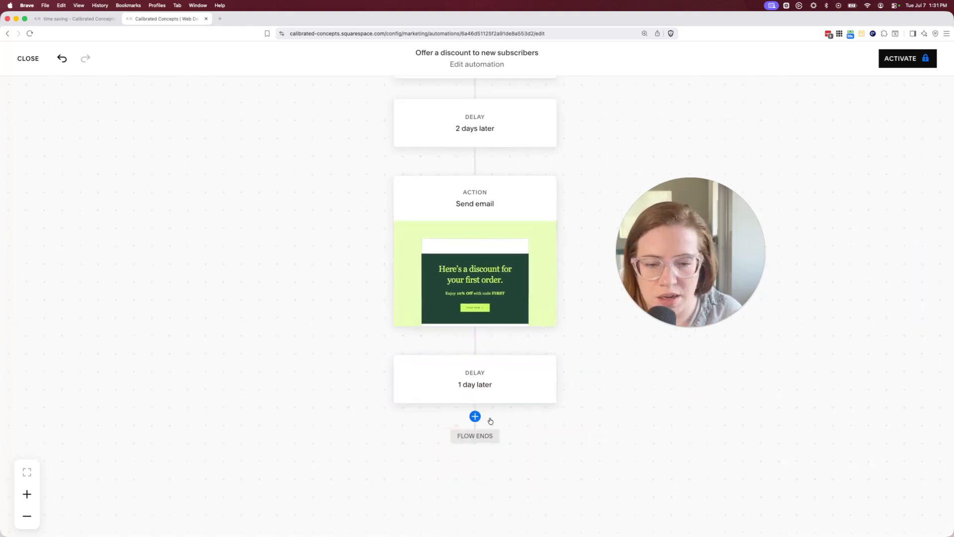
{"action": "left_click", "coordinate": [475, 420]}
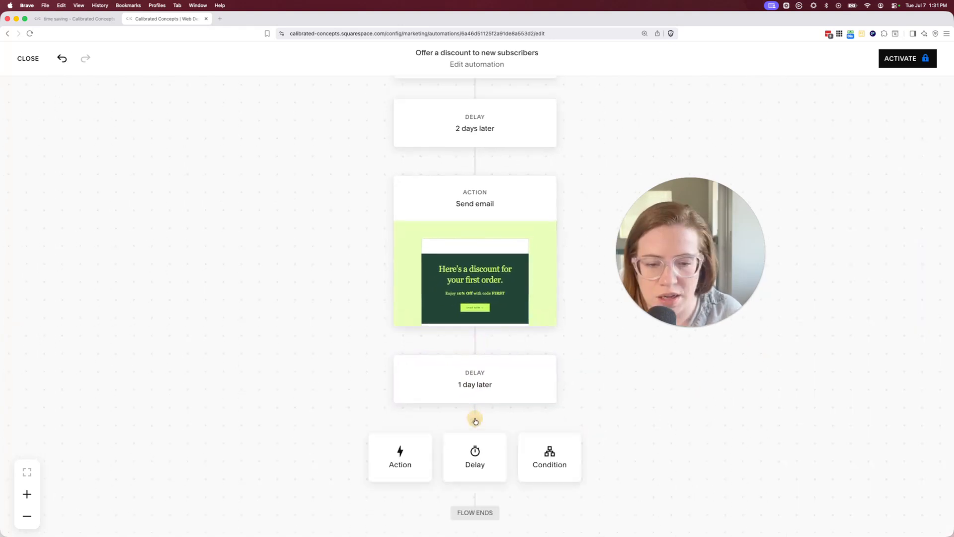
{"action": "left_click", "coordinate": [423, 459]}
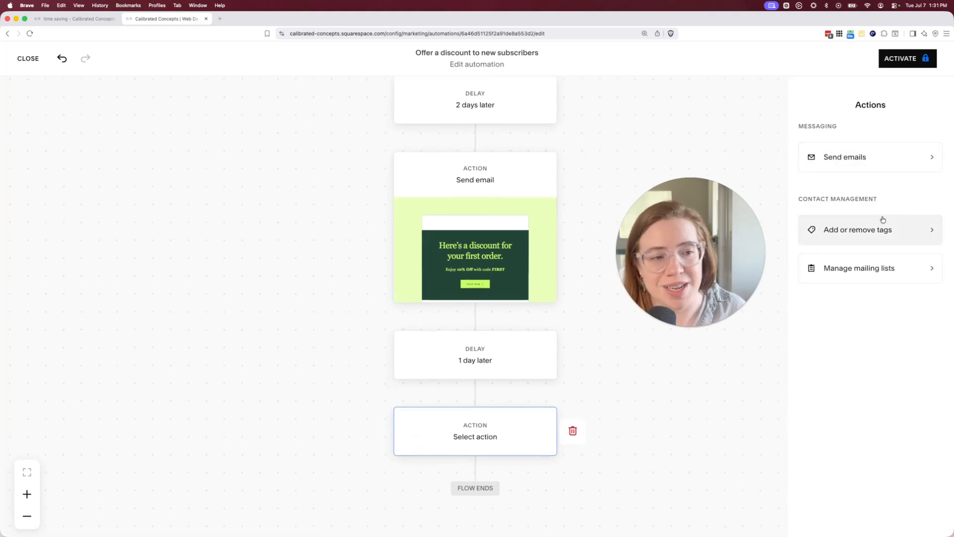
{"action": "left_click", "coordinate": [876, 274]}
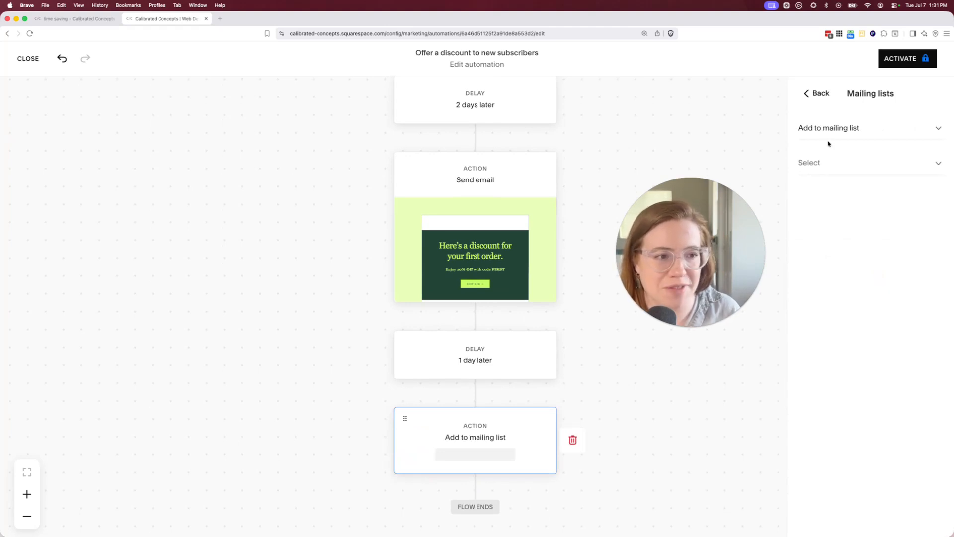
- Look at the mailing list action's type options and the lists that can be selected, leaving the list unset
{"action": "left_click", "coordinate": [829, 128]}
{"action": "left_click", "coordinate": [813, 102]}
{"action": "left_click", "coordinate": [810, 162]}
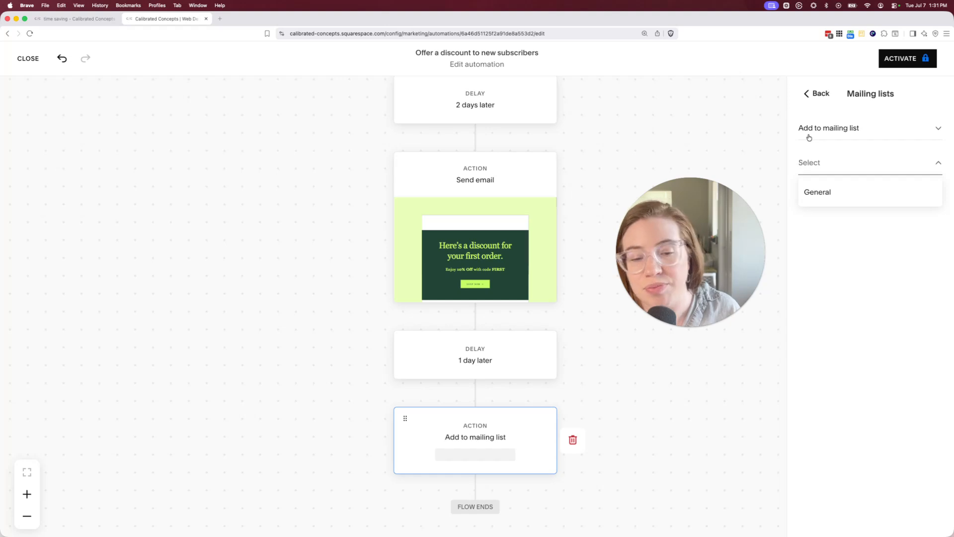
{"action": "left_click", "coordinate": [816, 94]}
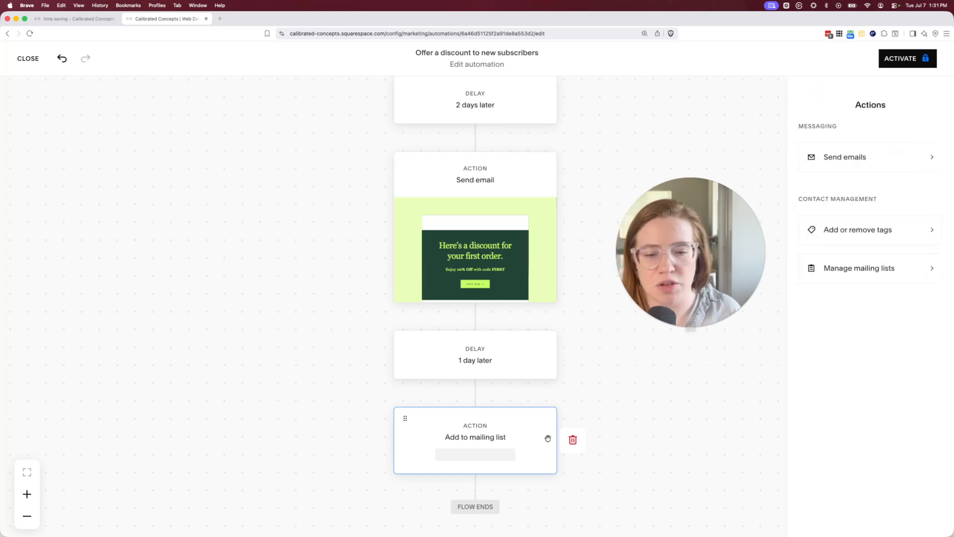
- Insert a condition between the 1-day delay and the Add to mailing list action, and check its Yes and No branches
{"action": "left_click", "coordinate": [475, 393]}
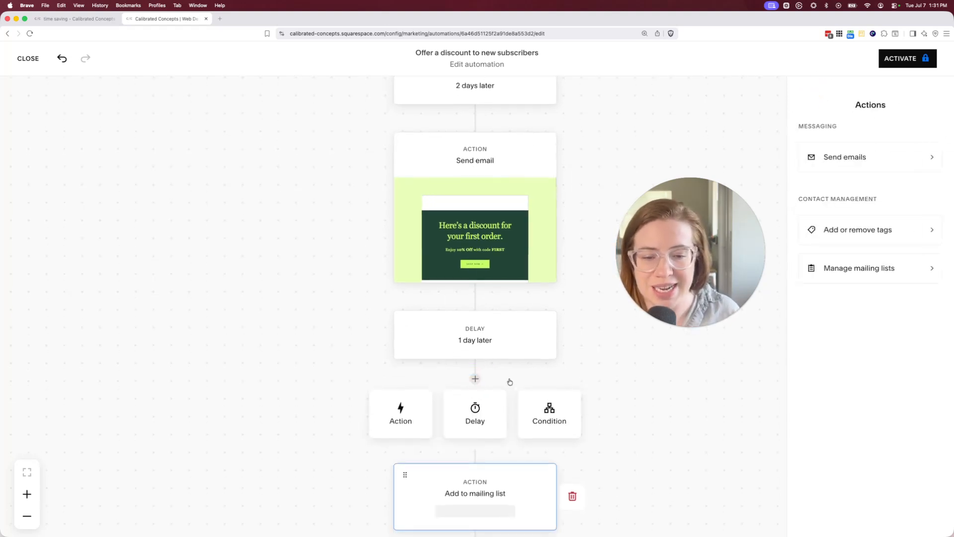
{"action": "left_click", "coordinate": [559, 408]}
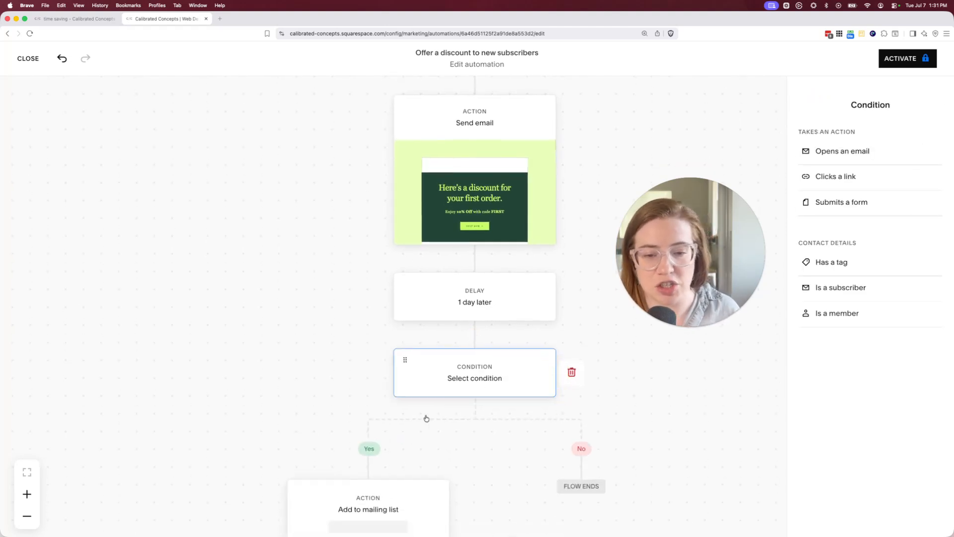
{"action": "scroll", "coordinate": [427, 419], "scroll_direction": "down", "scroll_amount": 3}
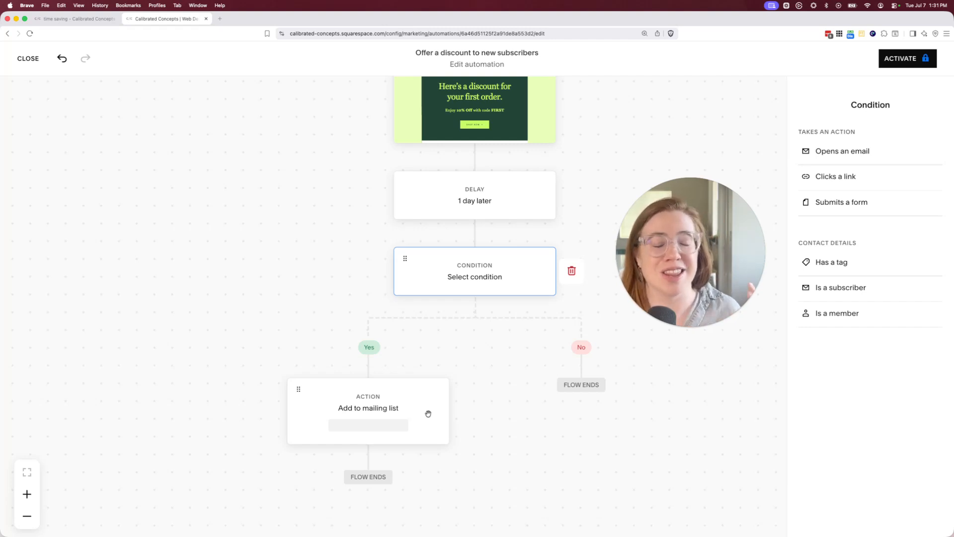
{"action": "scroll", "coordinate": [506, 306], "scroll_direction": "up", "scroll_amount": 2}
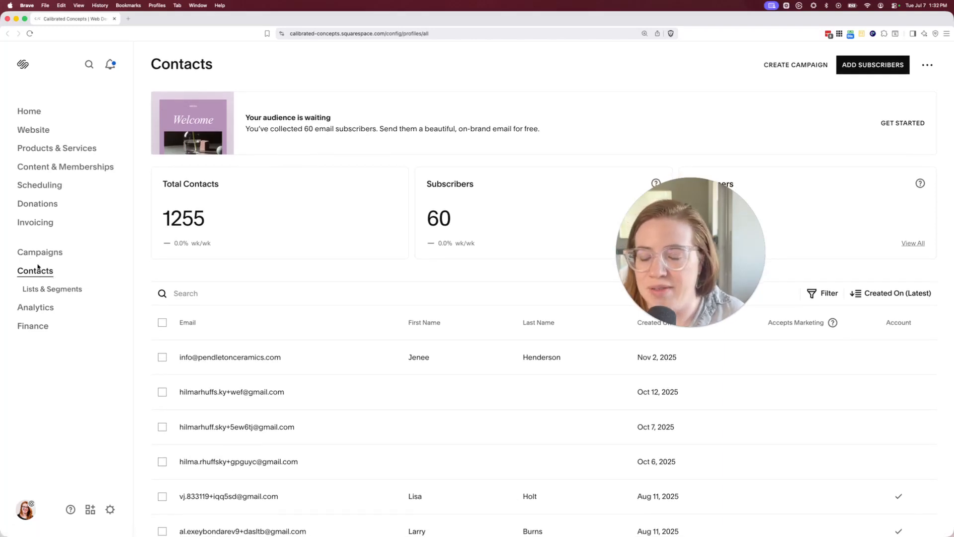
- Open the contacts' Lists & Segments and review the subscriber and customer smart segments
{"action": "left_click", "coordinate": [43, 289]}
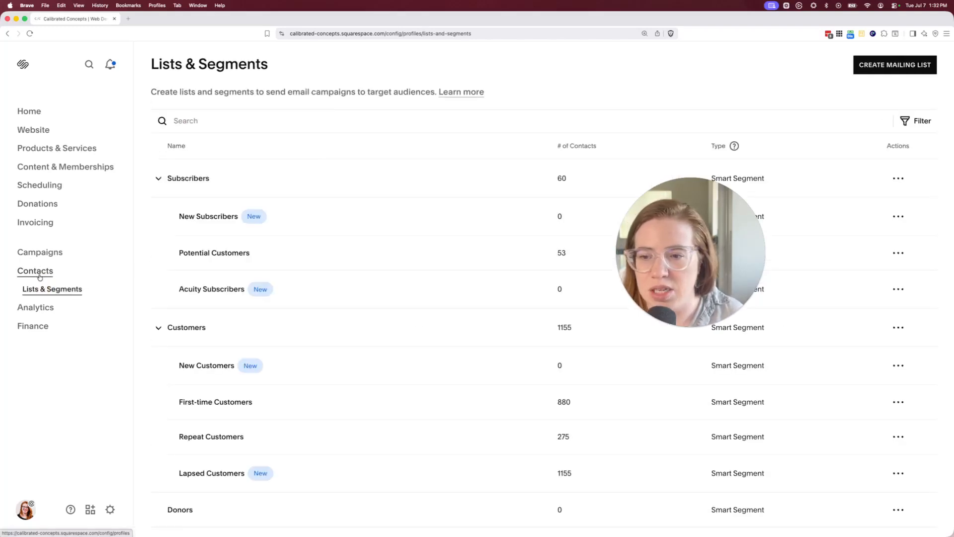
{"action": "scroll", "coordinate": [243, 152], "scroll_direction": "down", "scroll_amount": 2}
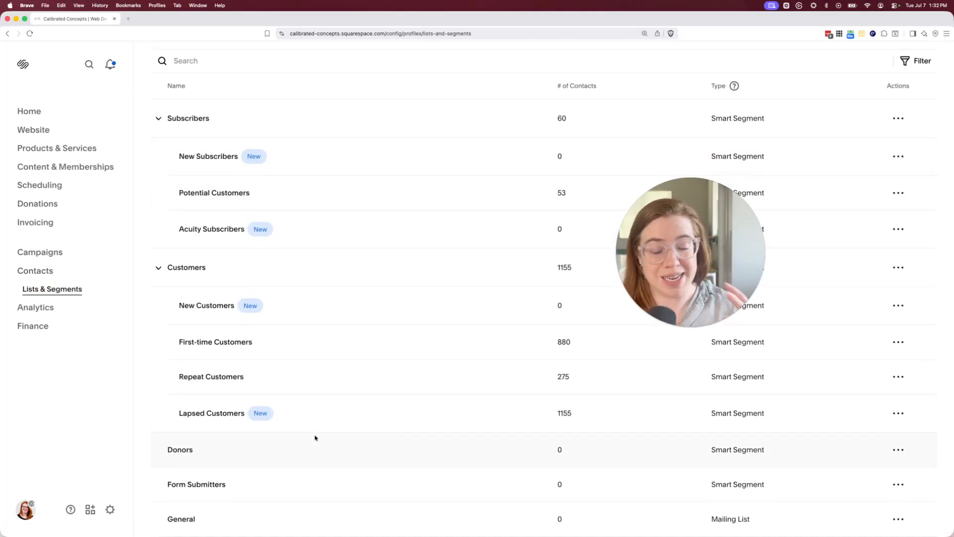
{"action": "left_click_drag", "start_coordinate": [707, 275], "coordinate": [876, 107]}
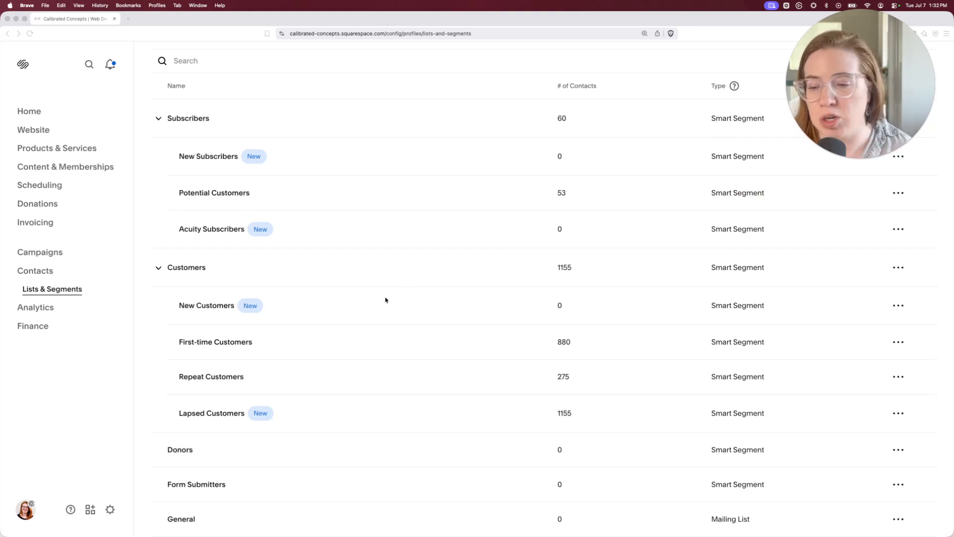
- Return to the full contacts list and select all contacts shown
{"action": "left_click", "coordinate": [36, 271]}
{"action": "left_click", "coordinate": [162, 323]}
{"action": "left_click", "coordinate": [162, 356]}
{"action": "left_click", "coordinate": [55, 286]}
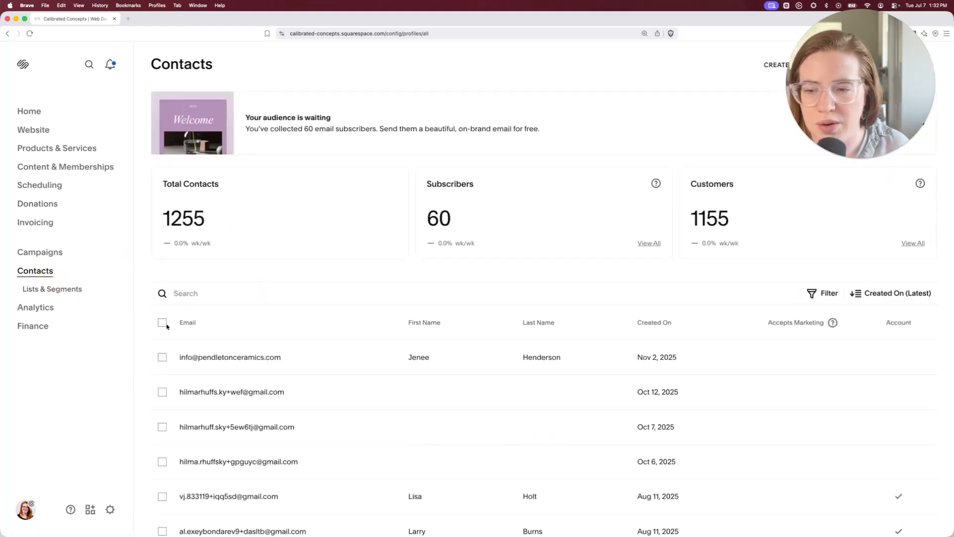
{"action": "left_click", "coordinate": [163, 323]}
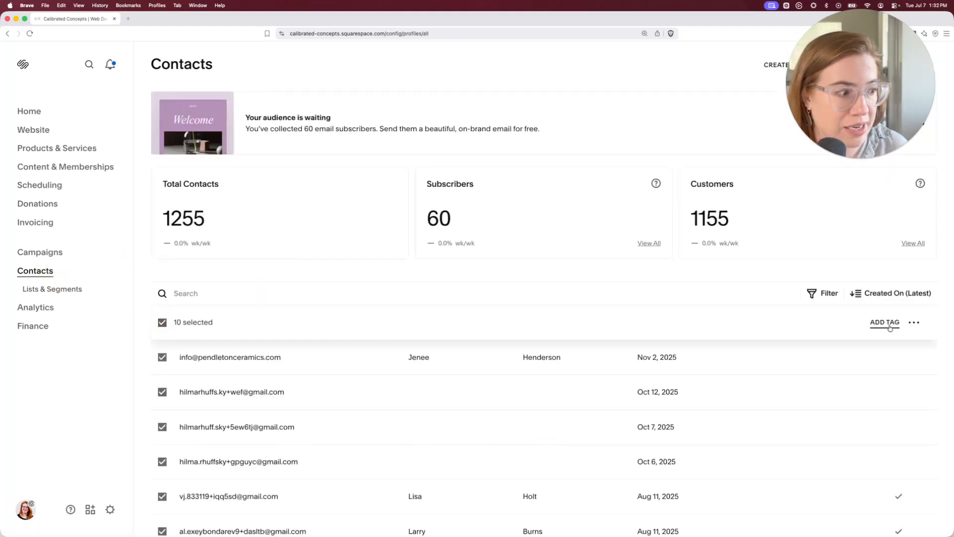
- Check the bulk actions for the selected contacts and open the contact filter options
{"action": "left_click", "coordinate": [914, 322]}
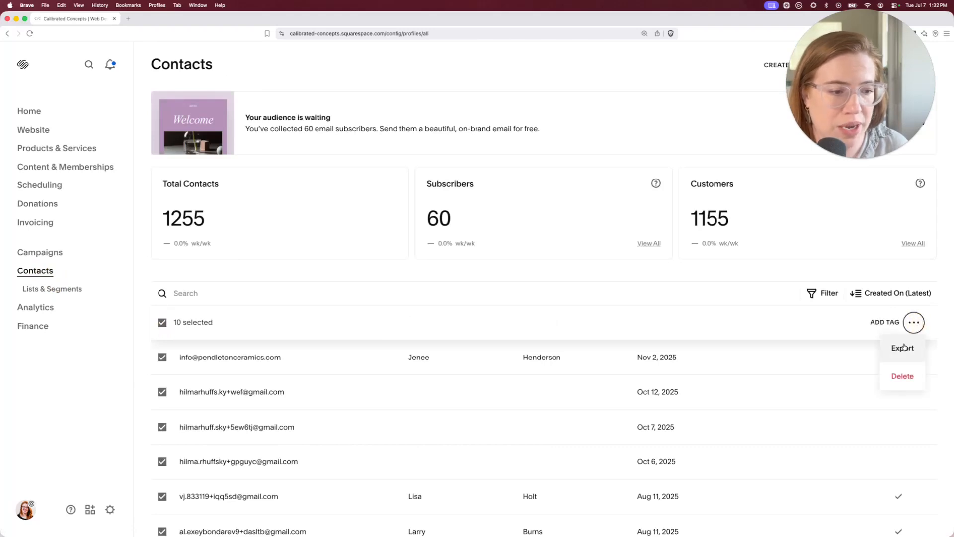
{"action": "left_click", "coordinate": [854, 311]}
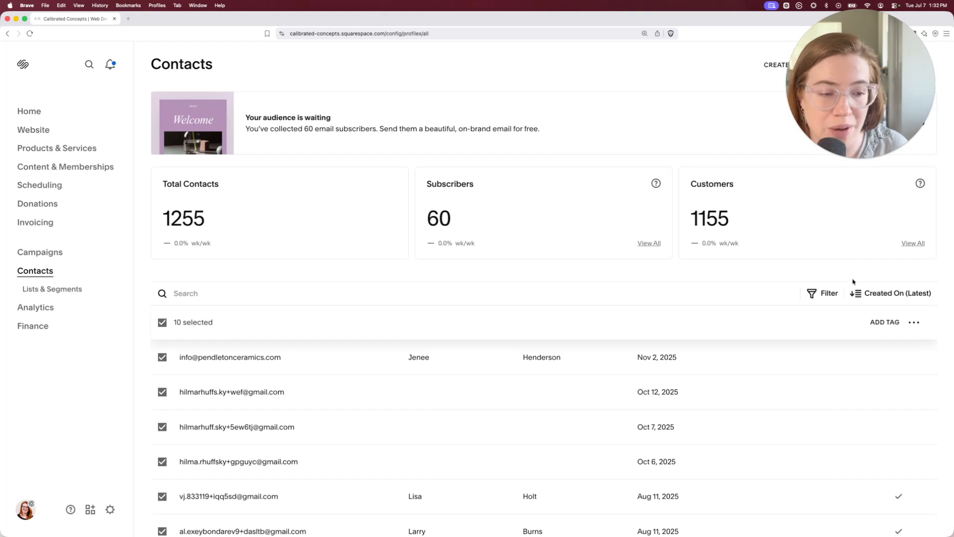
{"action": "left_click", "coordinate": [822, 296]}
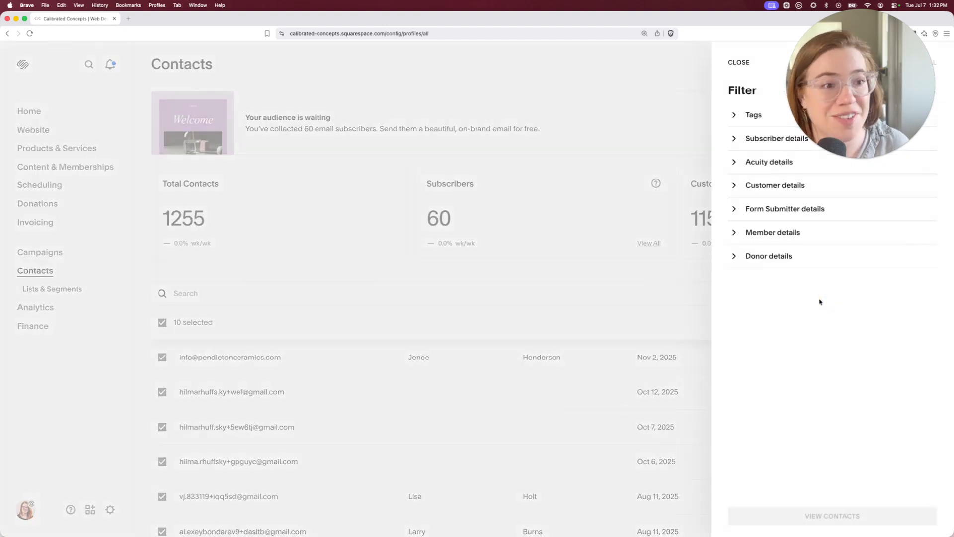
{"action": "left_click_drag", "start_coordinate": [880, 44], "coordinate": [488, 143]}
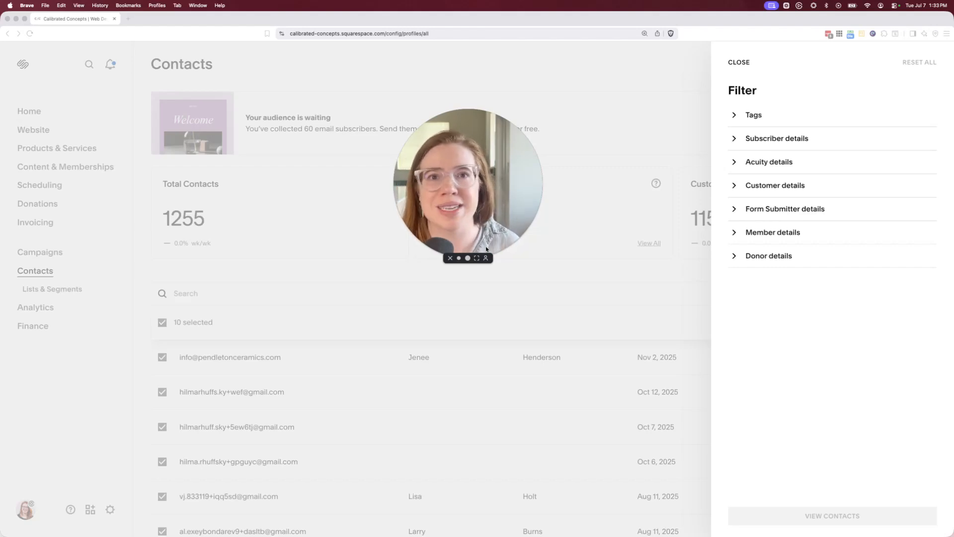
{"action": "left_click", "coordinate": [476, 258]}
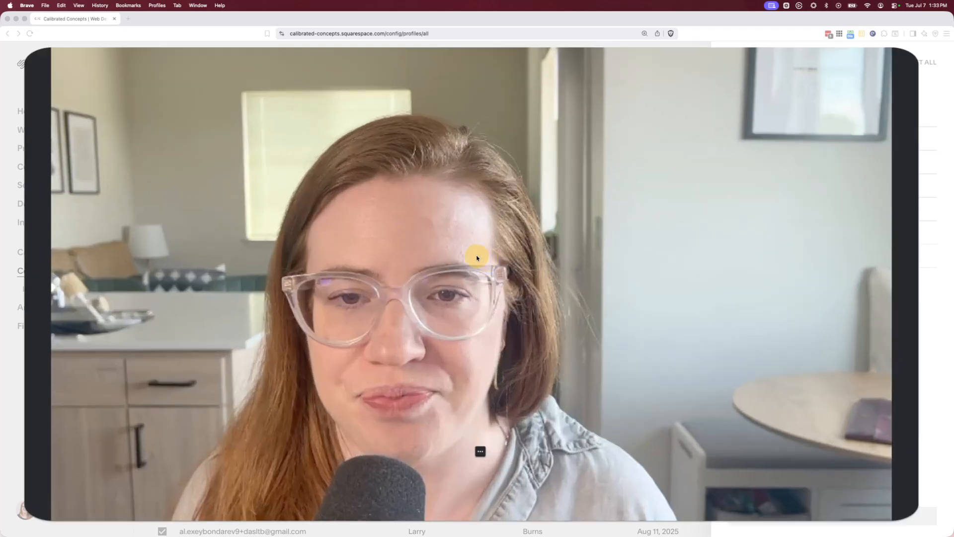